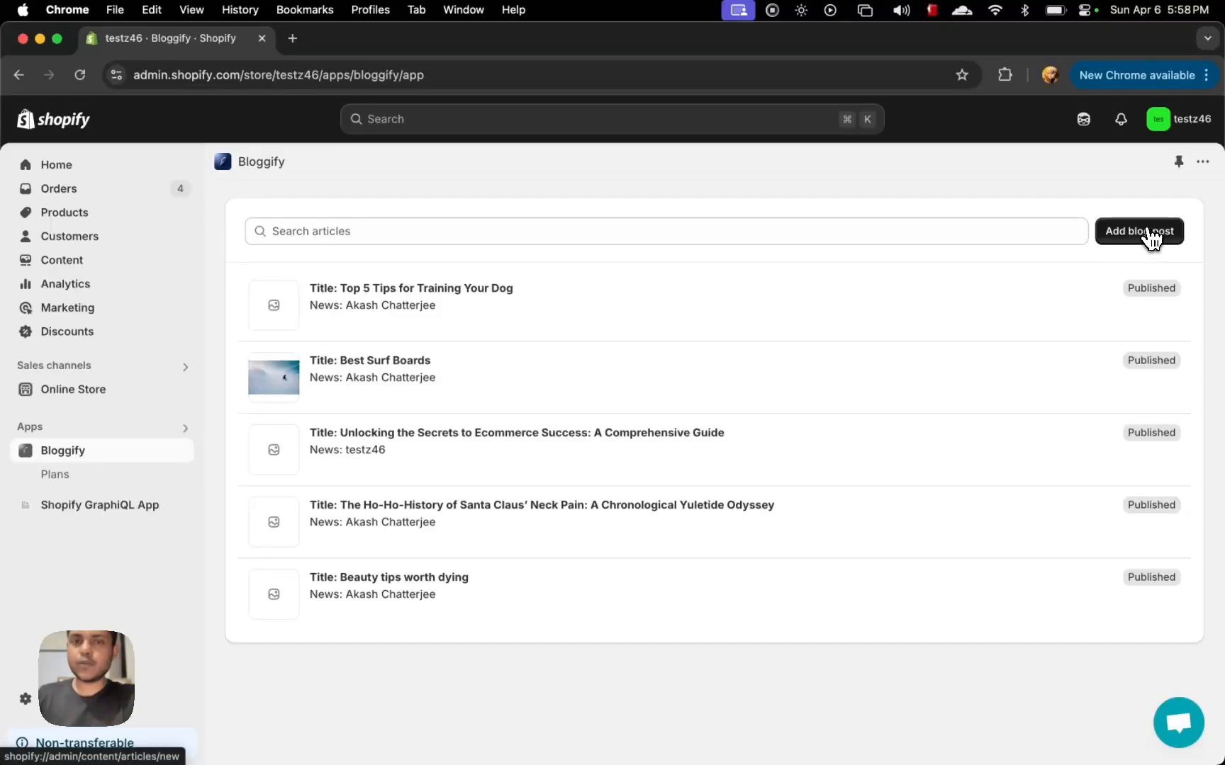
Step: Create and save a blog post titled "The Mighty Trio: Iron, Magnesium & Vitamin D3" with its visibility set to Visible
left_click(1149, 236)
left_click(561, 255)
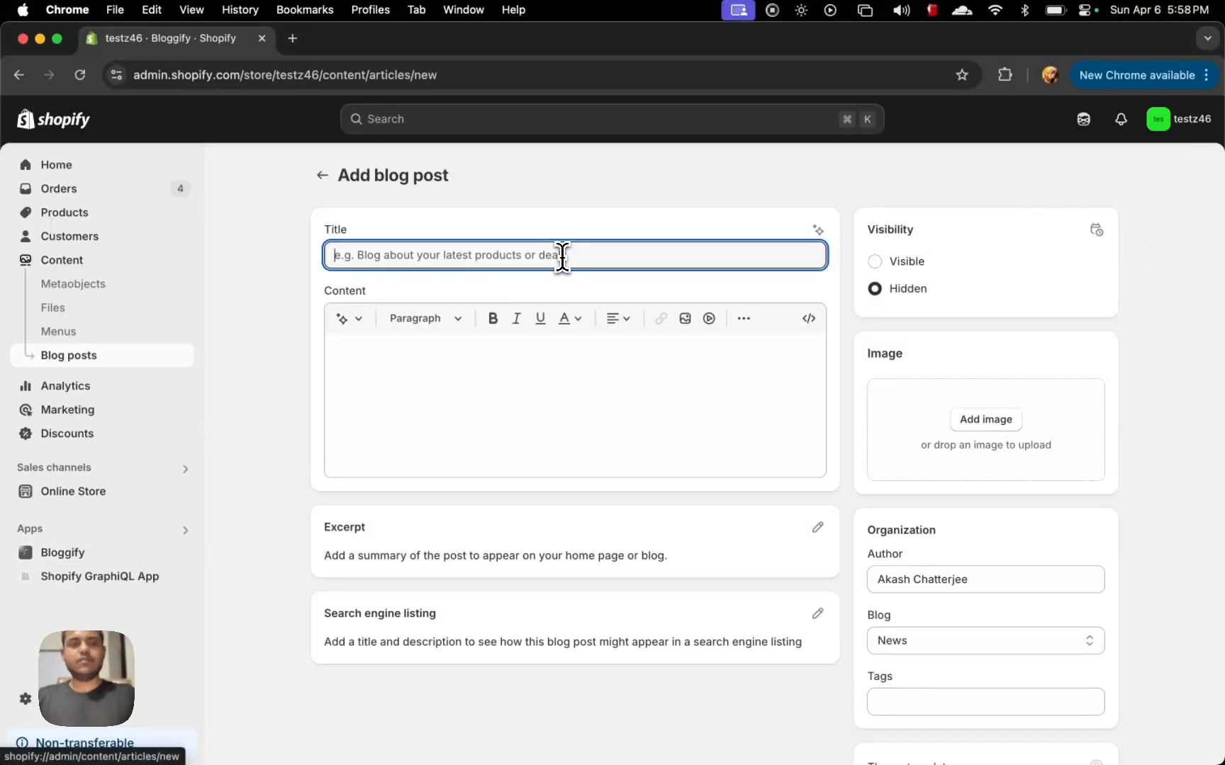
type("The Mighty Trio: Iron, Magnesium & Vitamin D3")
left_click(901, 260)
left_click(860, 123)
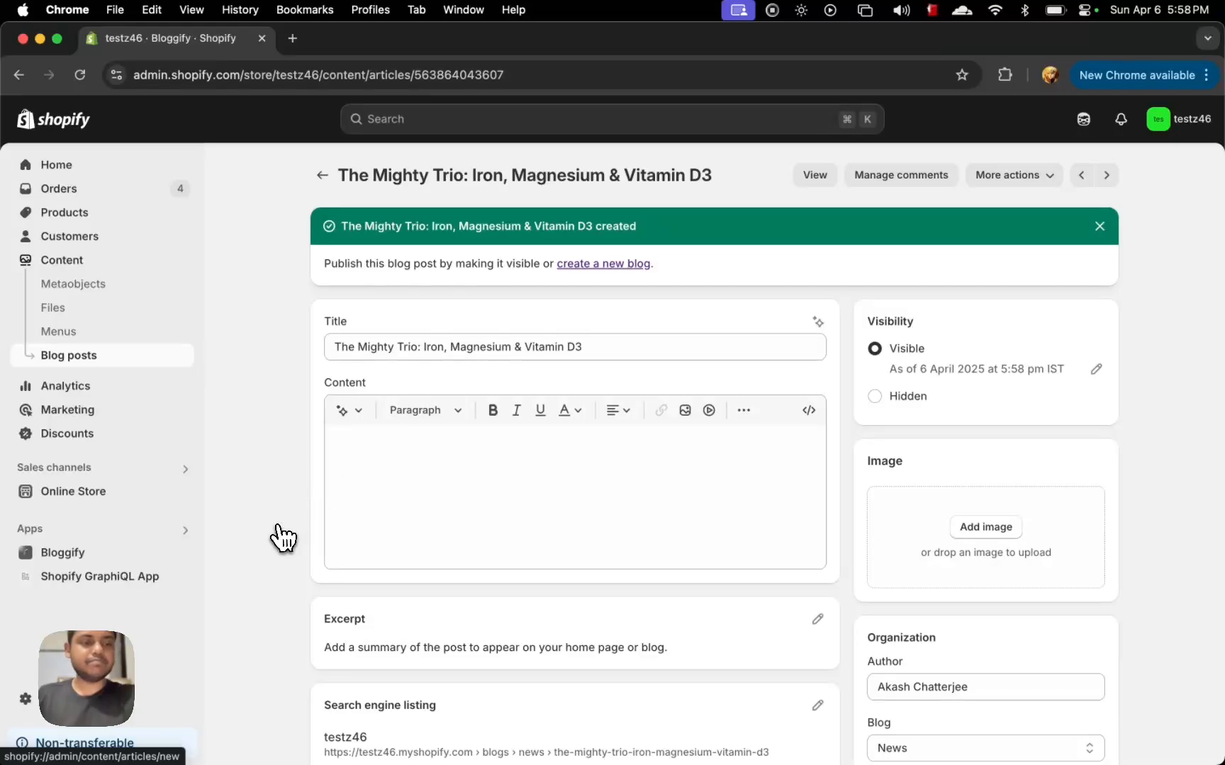
Step: Open the Mighty Trio post in the Bloggify editor and add a Text element to its empty content area
left_click(131, 556)
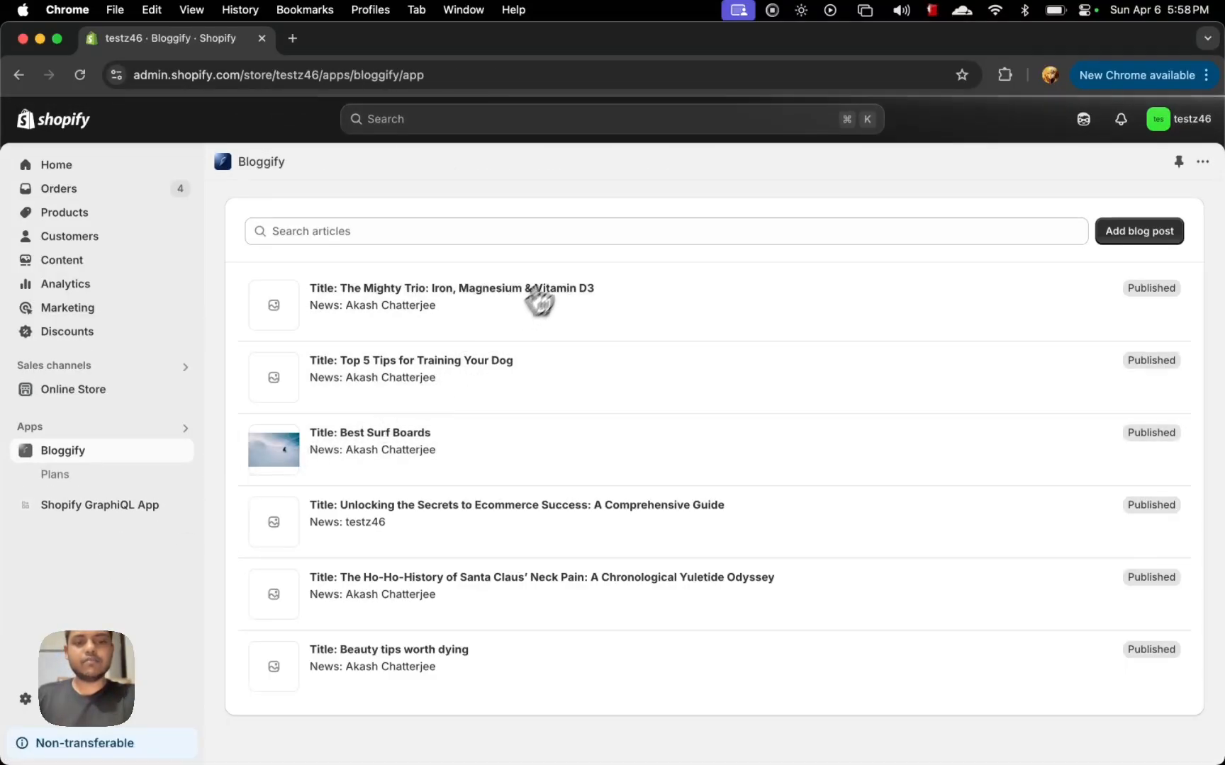
left_click(649, 333)
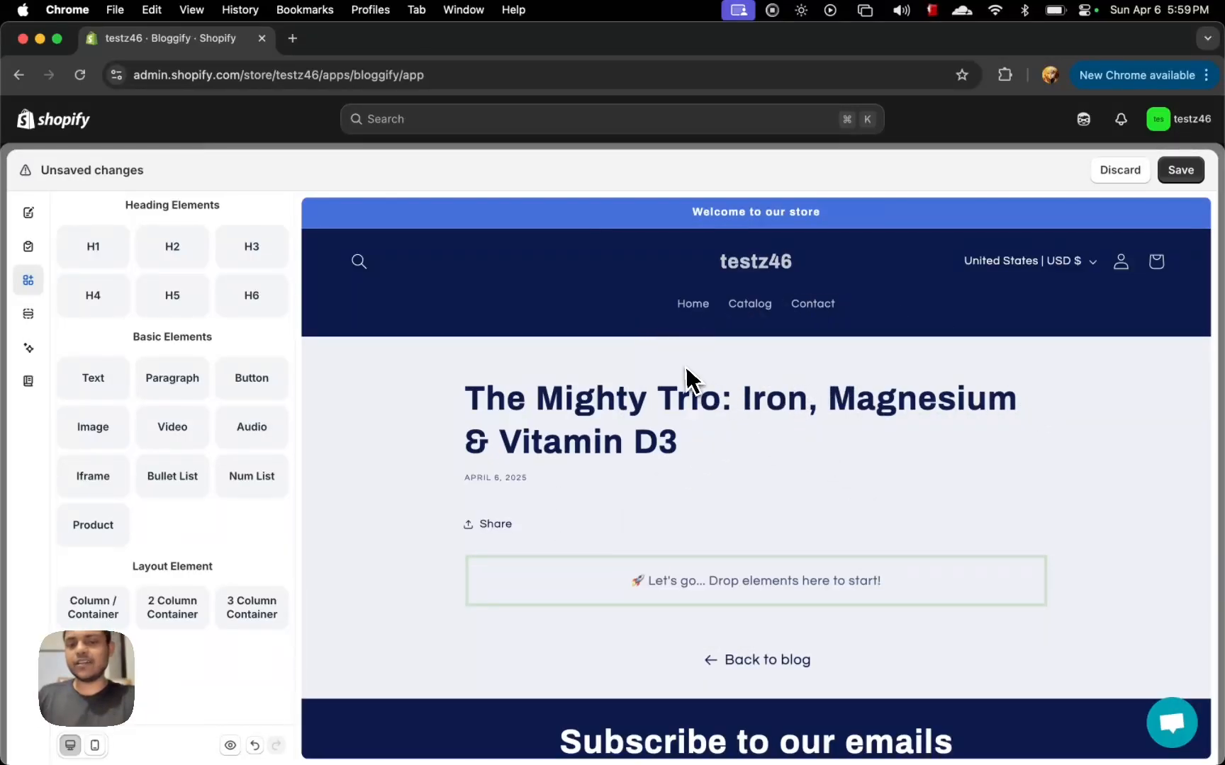
scroll(686, 370, "down", 5)
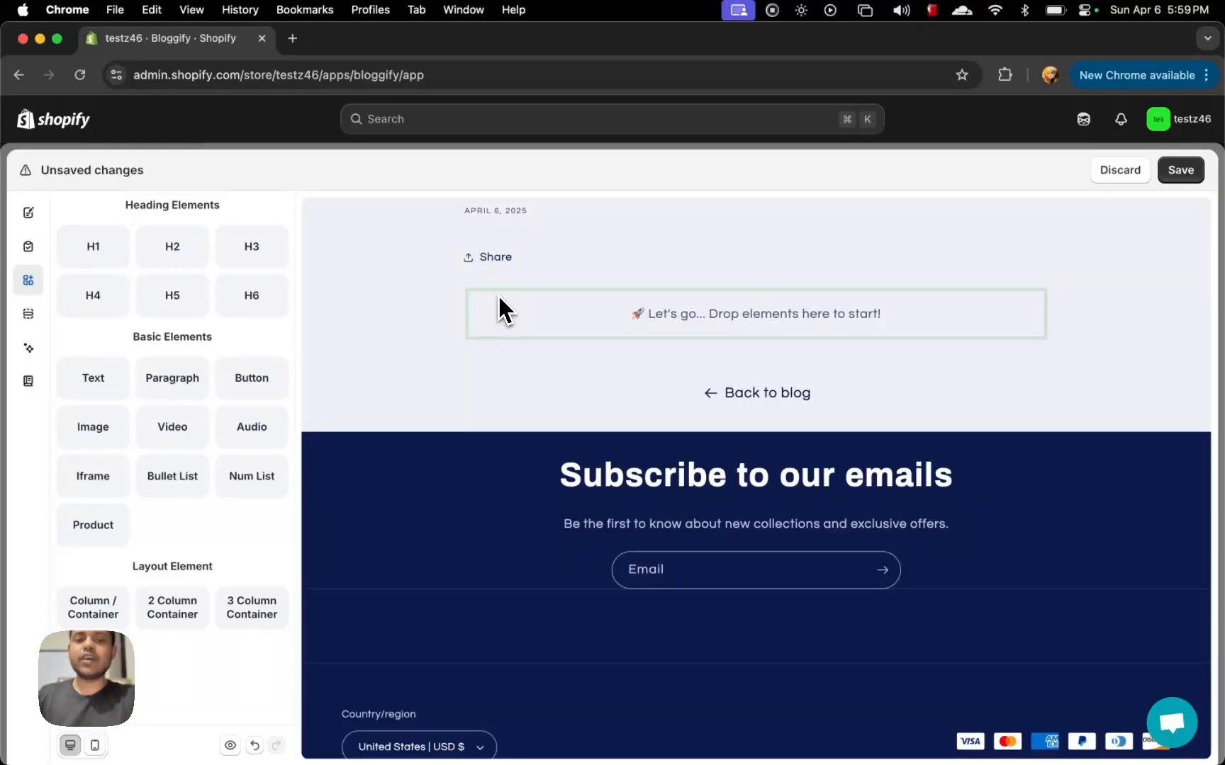
scroll(499, 296, "up", 2)
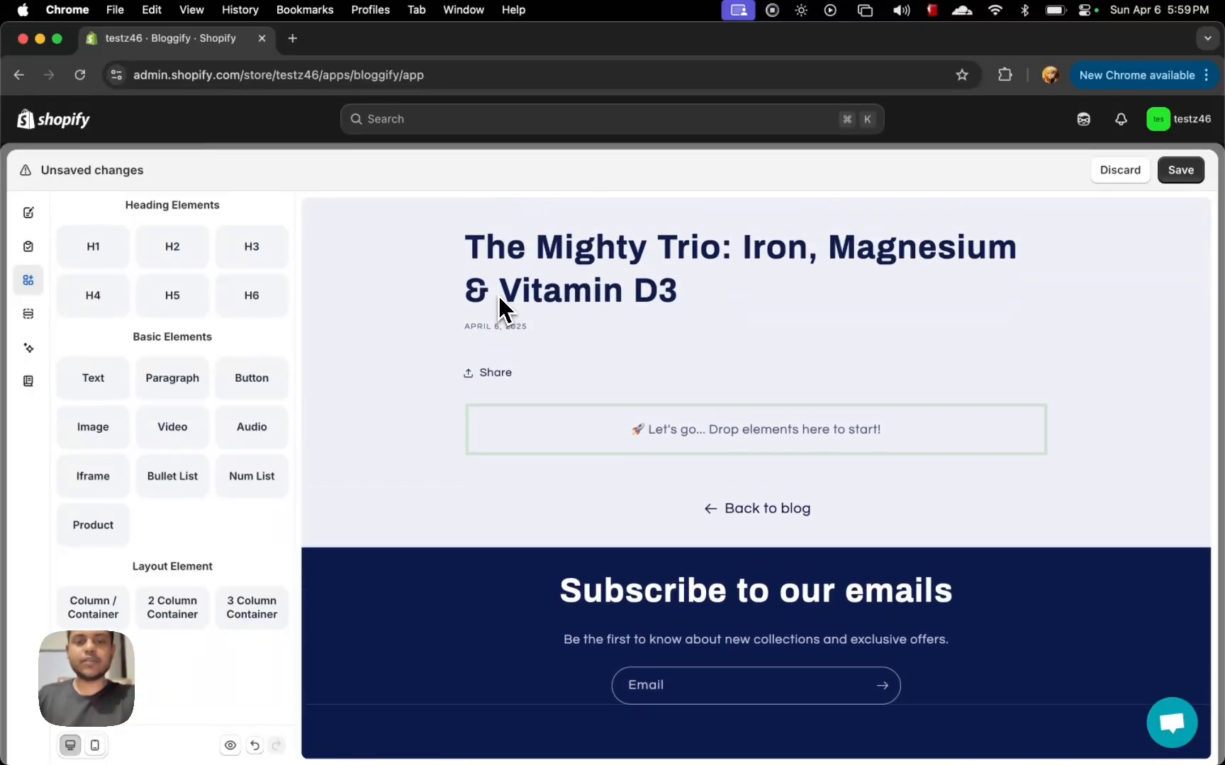
scroll(500, 310, "down", 1)
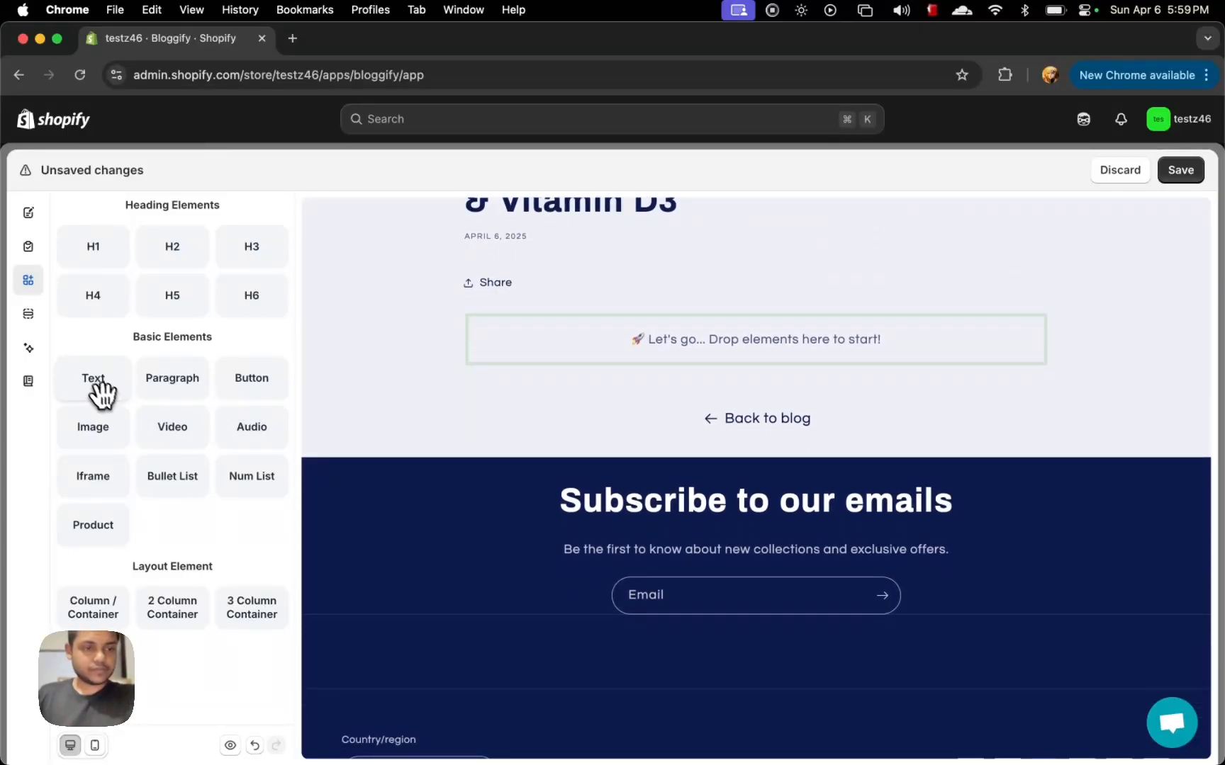
left_click_drag(96, 386, 891, 342)
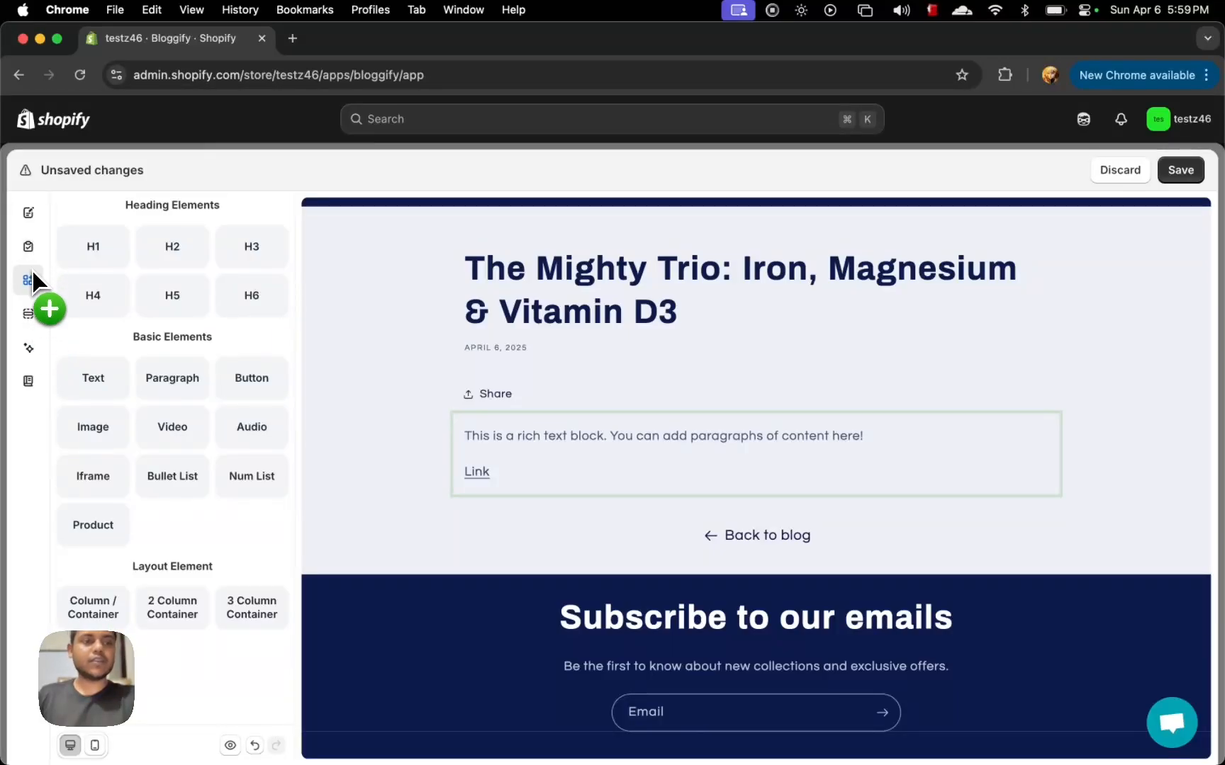
Step: Look through the editor's SEO checks, post settings and search listing, layers, AI content generator, saved elements and blocks
left_click(30, 250)
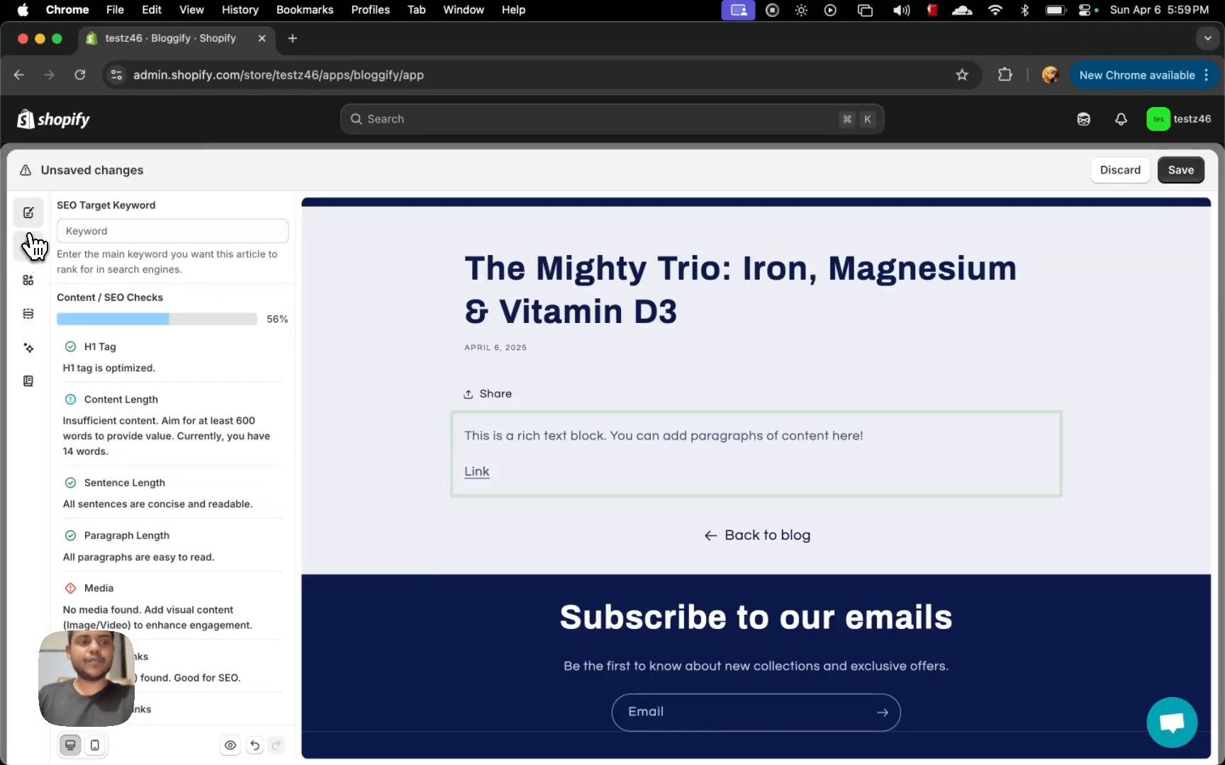
left_click(29, 215)
scroll(170, 294, "down", 5)
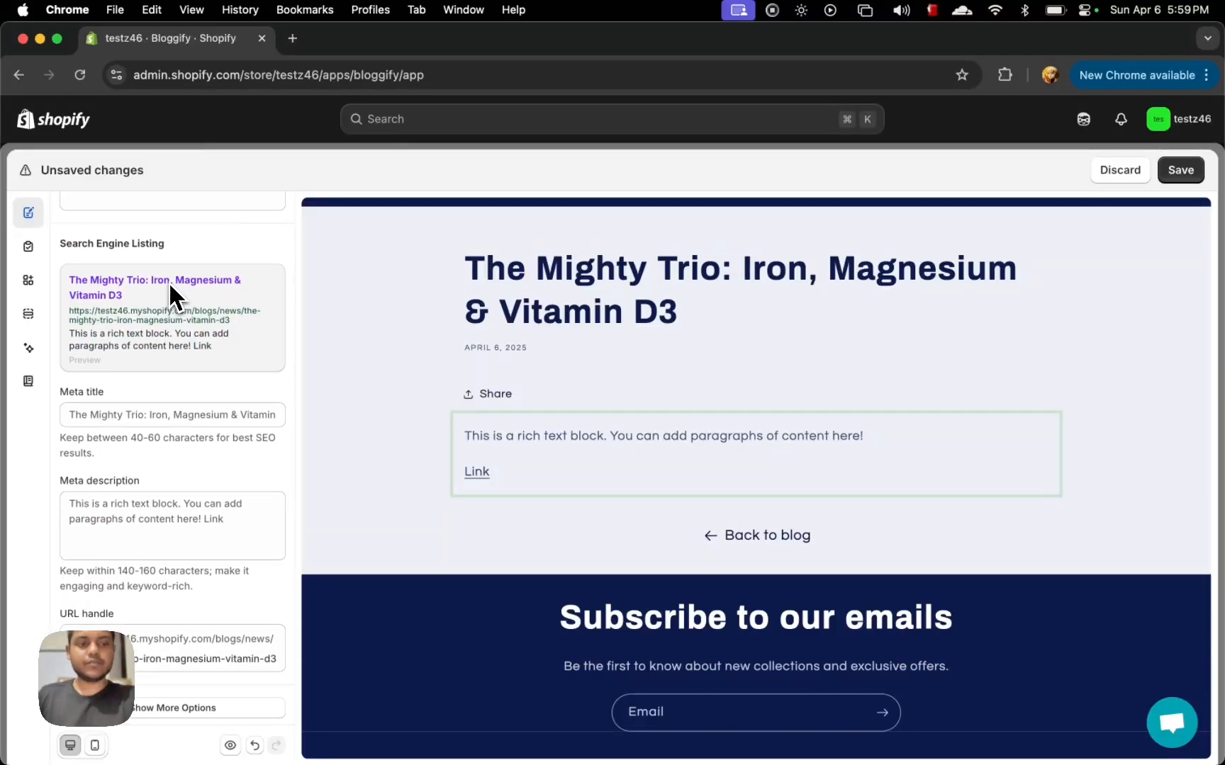
scroll(170, 294, "up", 5)
left_click(29, 314)
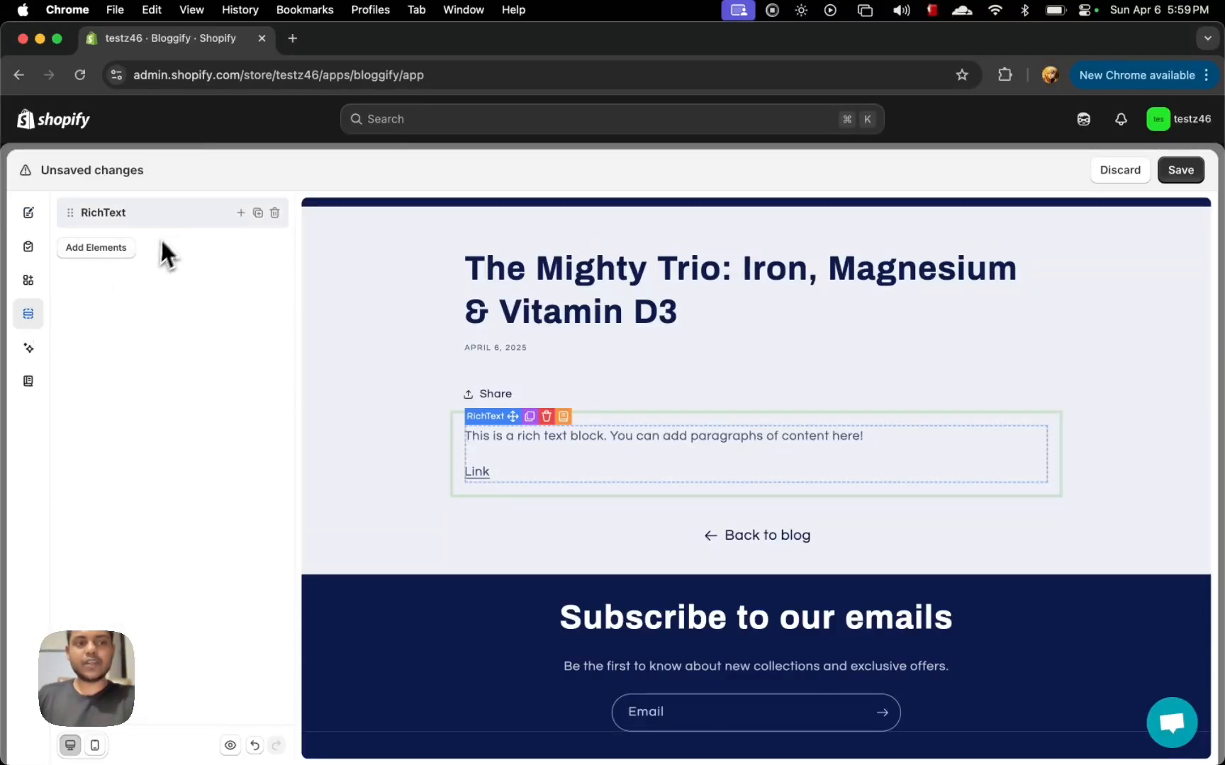
left_click(29, 362)
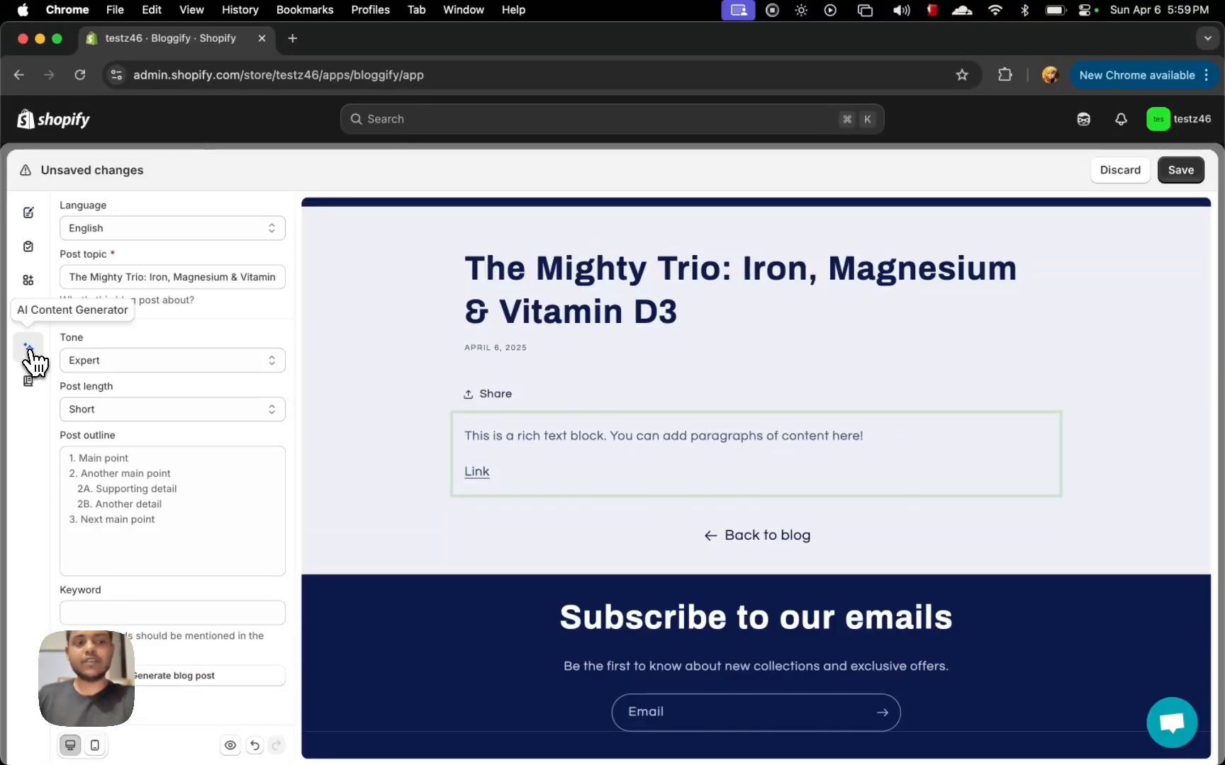
left_click(28, 381)
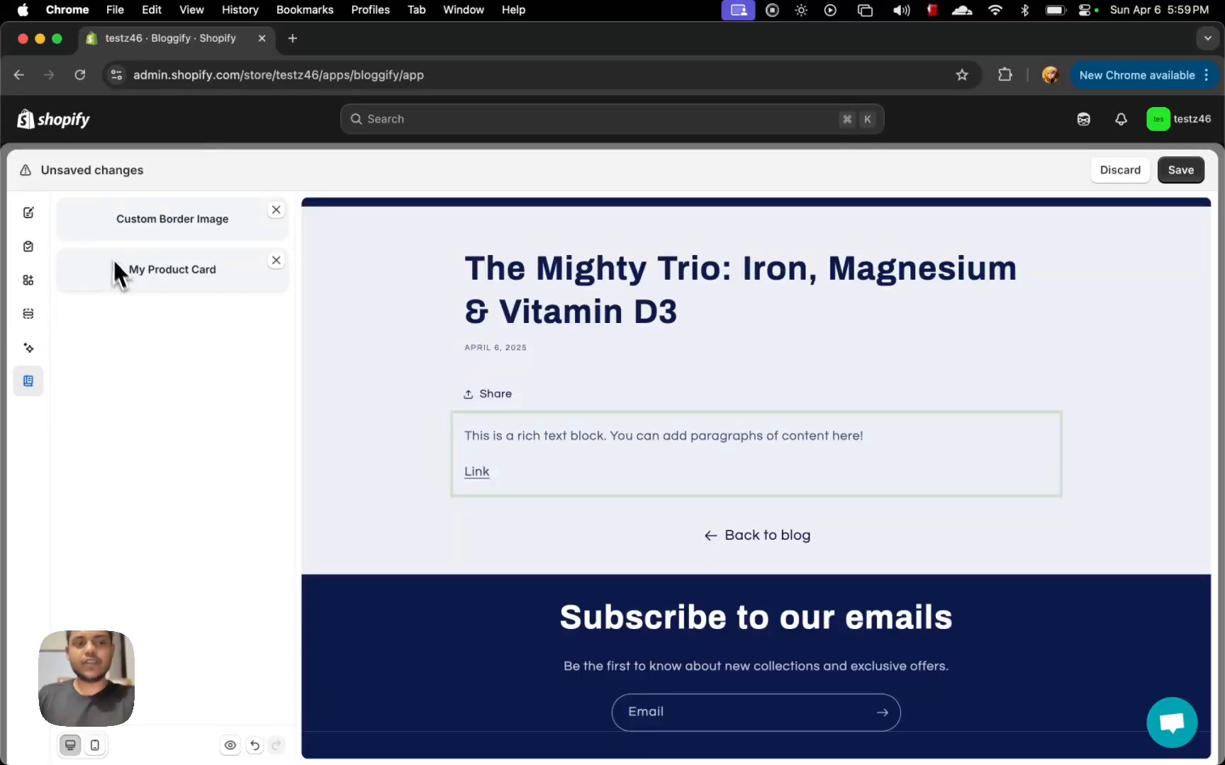
left_click(29, 282)
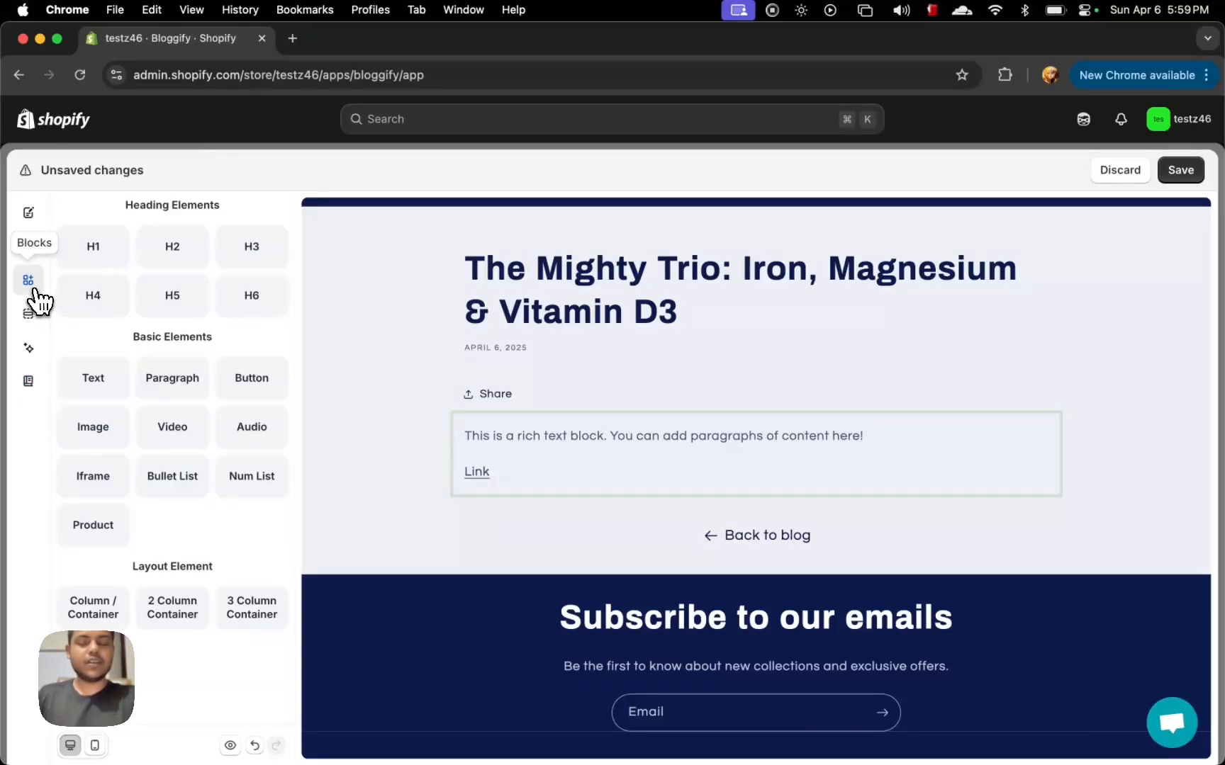
Step: Delete the rich text block and add a new Text element to the empty content area
left_click(546, 417)
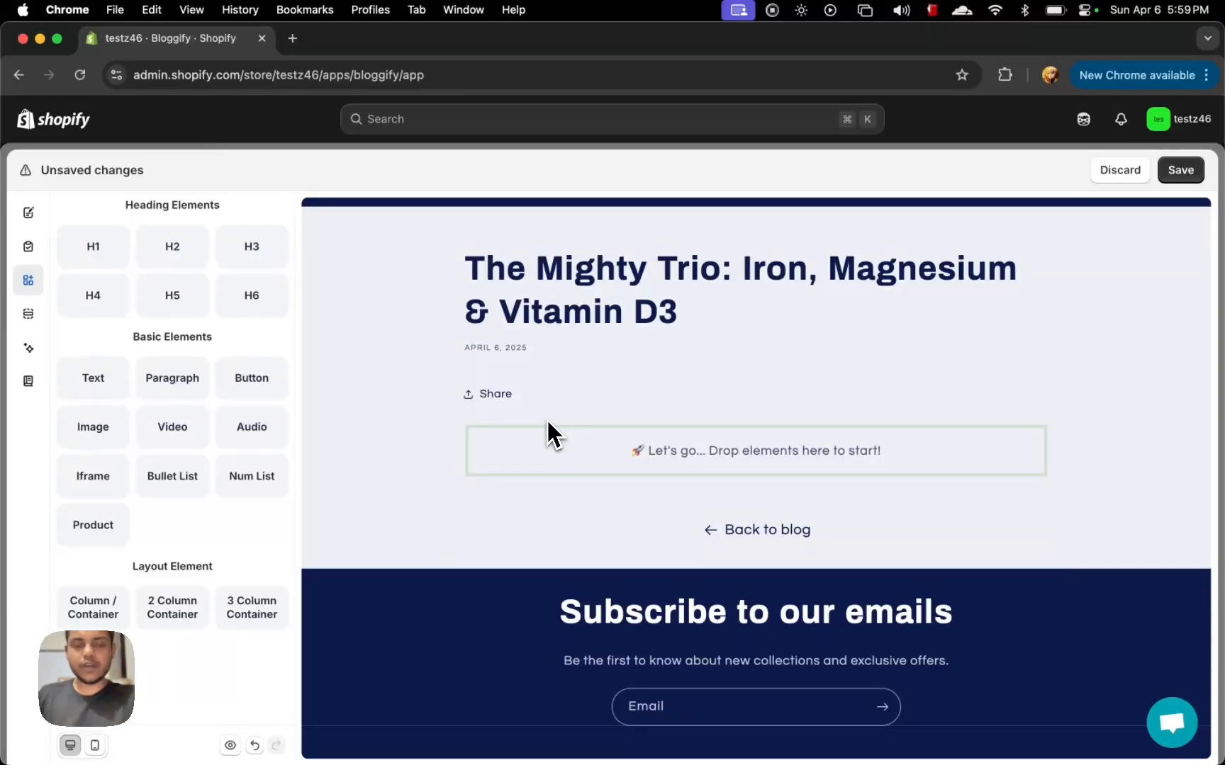
scroll(547, 421, "up", 3)
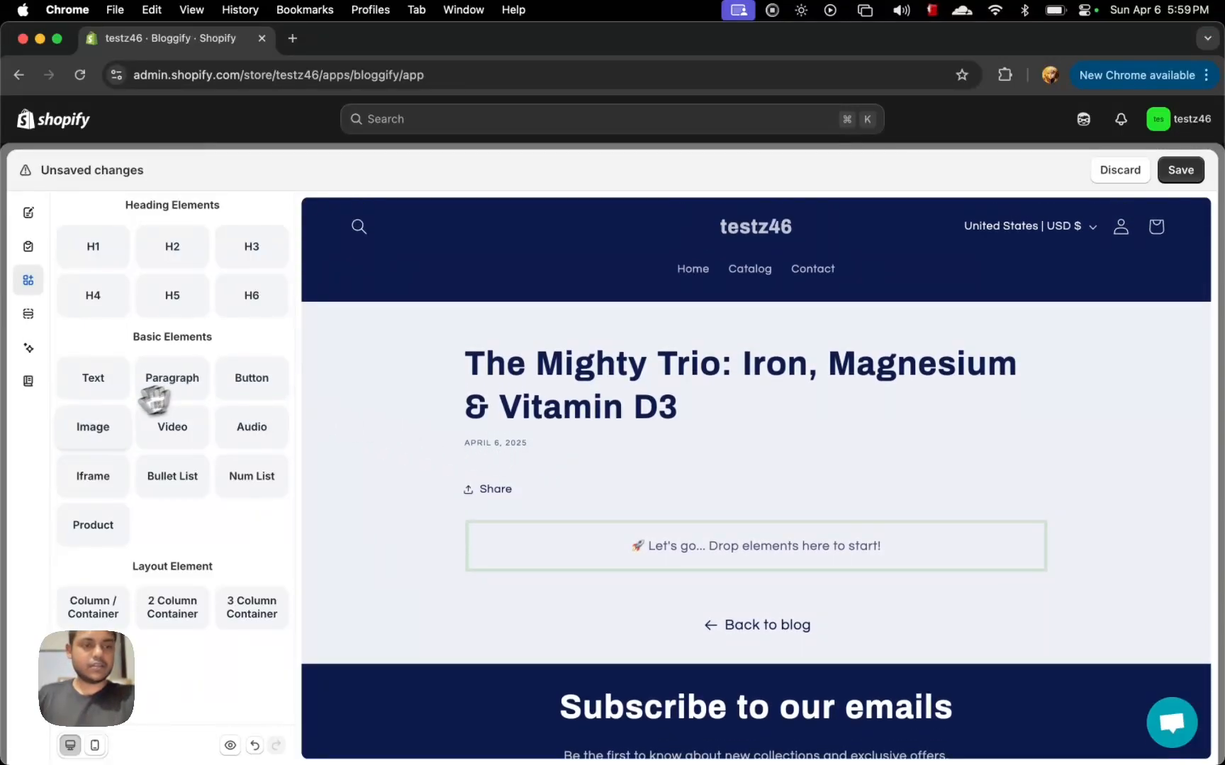
left_click_drag(102, 394, 638, 544)
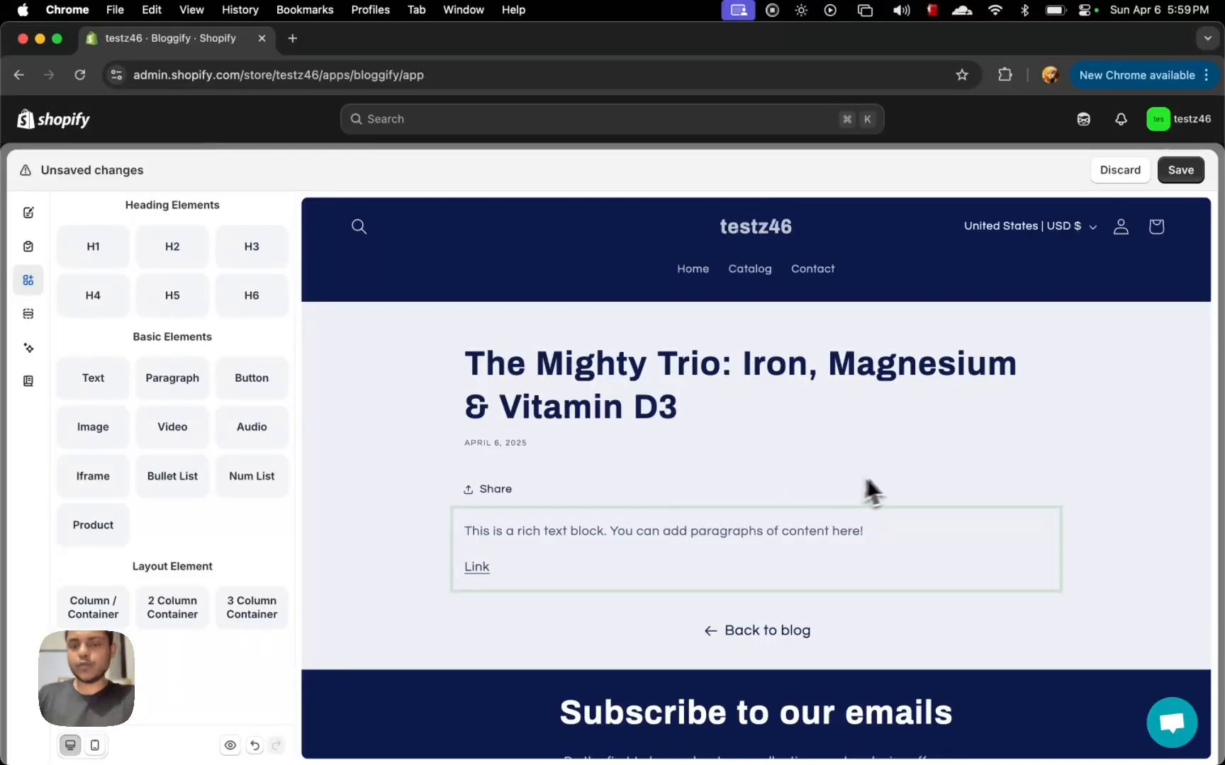
Step: Try to place another Text element over the post title, outside the editable content area
scroll(867, 491, "down", 2)
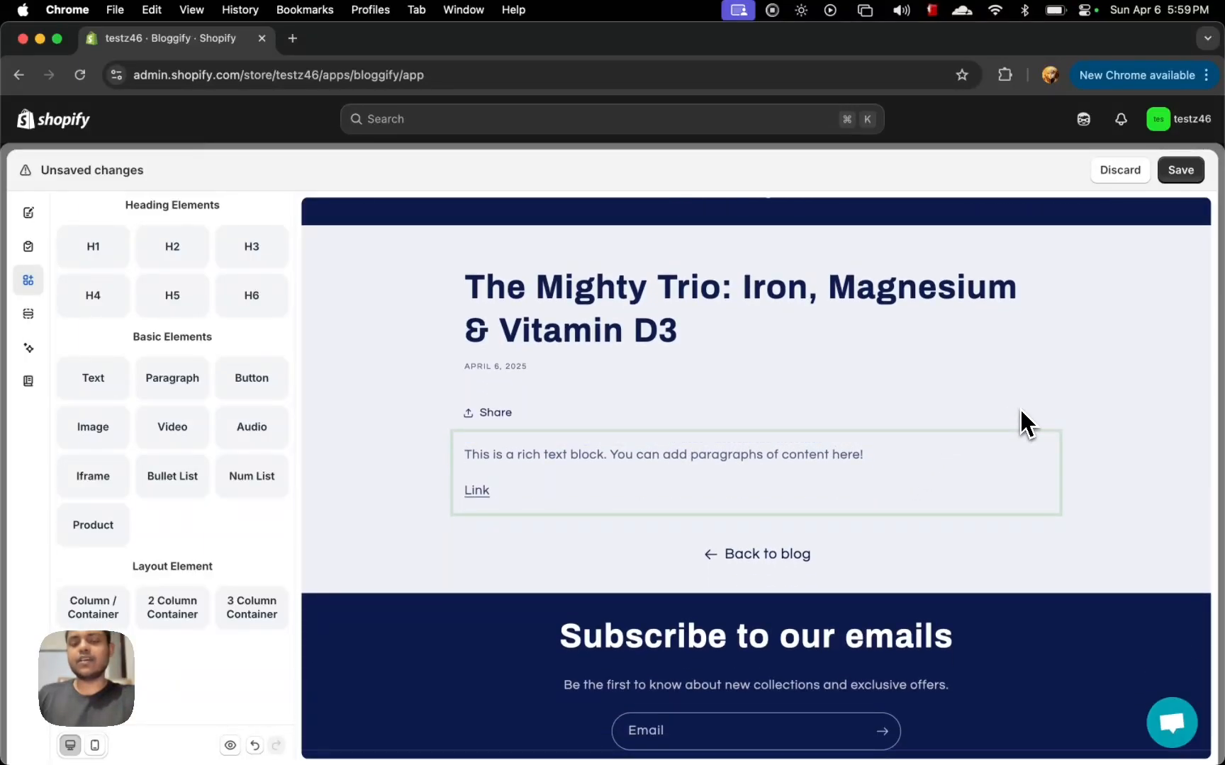
mouse_move(752, 454)
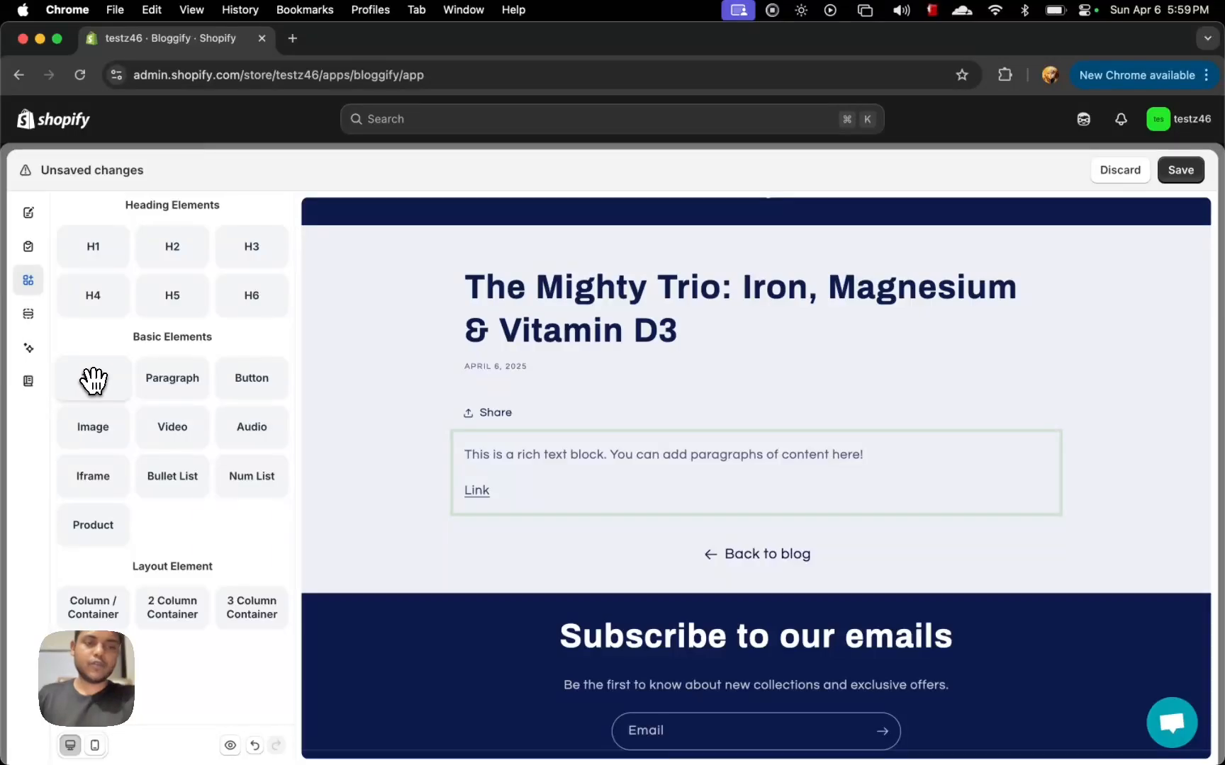
left_click_drag(93, 380, 639, 326)
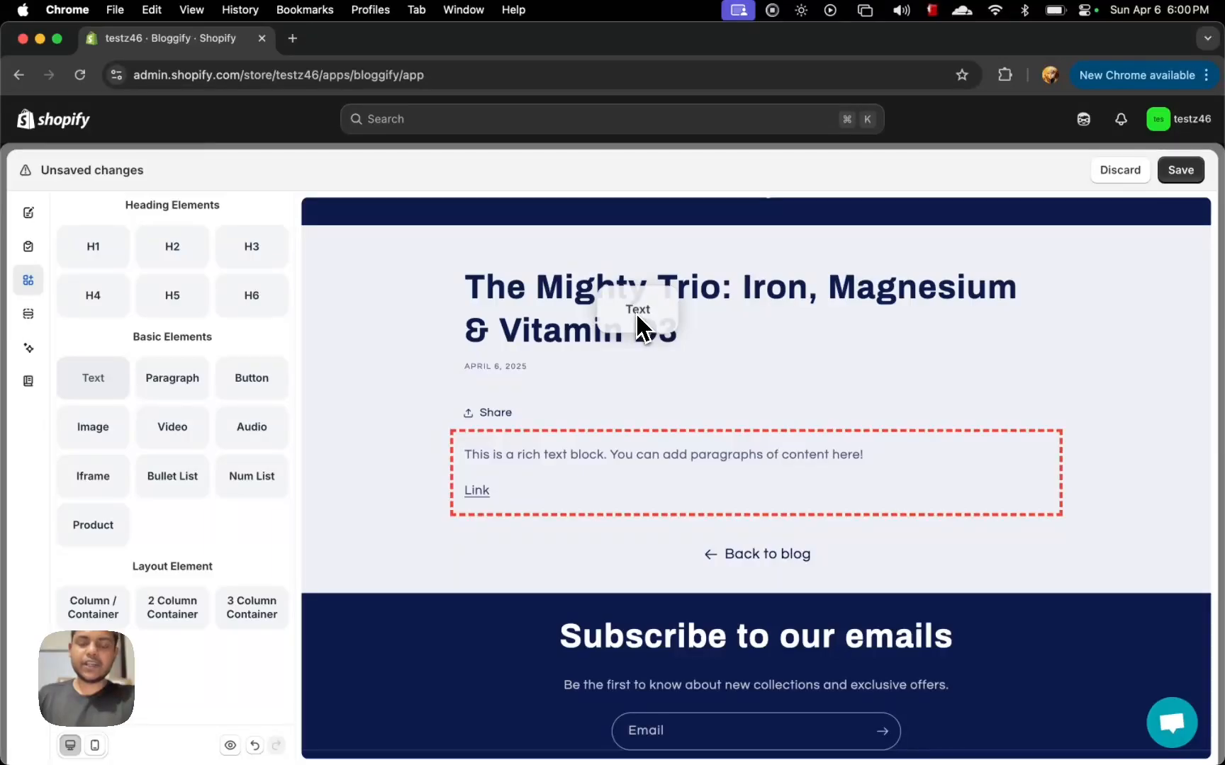
left_click_drag(638, 319, 665, 311)
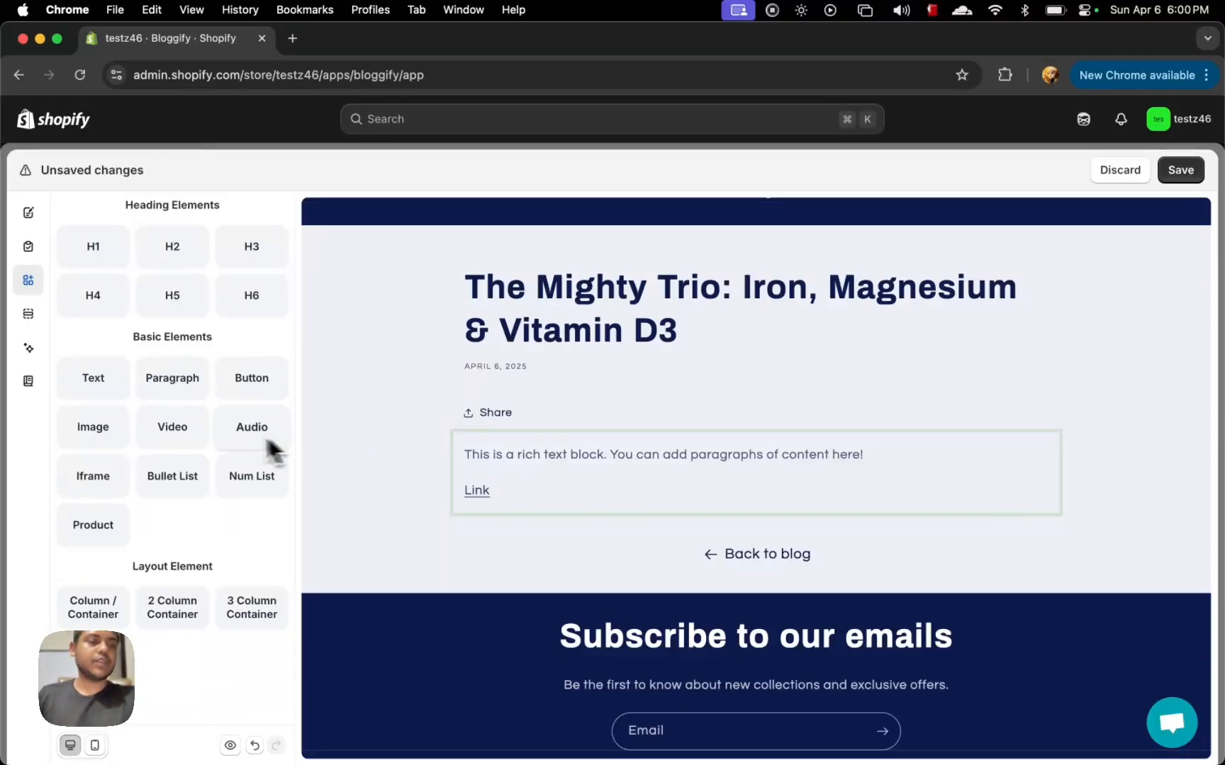
Step: Set the tone of the AI content generator to Friendly
left_click(31, 358)
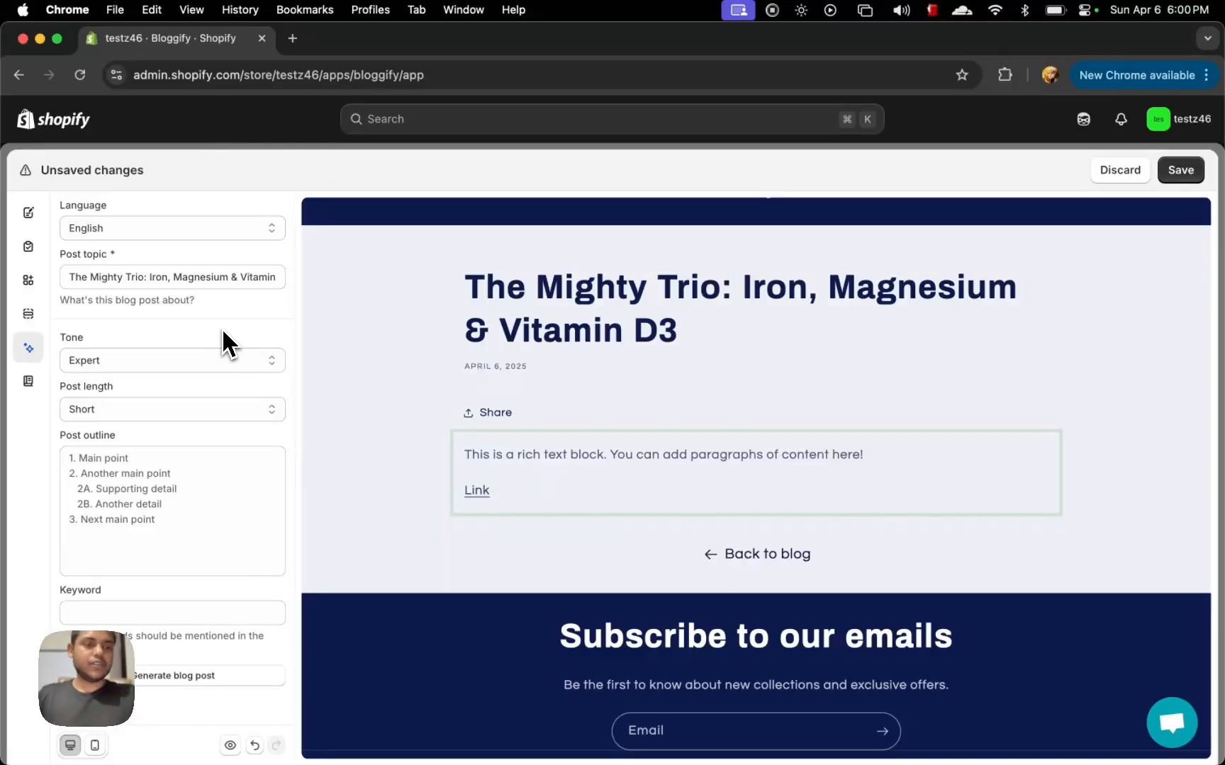
left_click(164, 372)
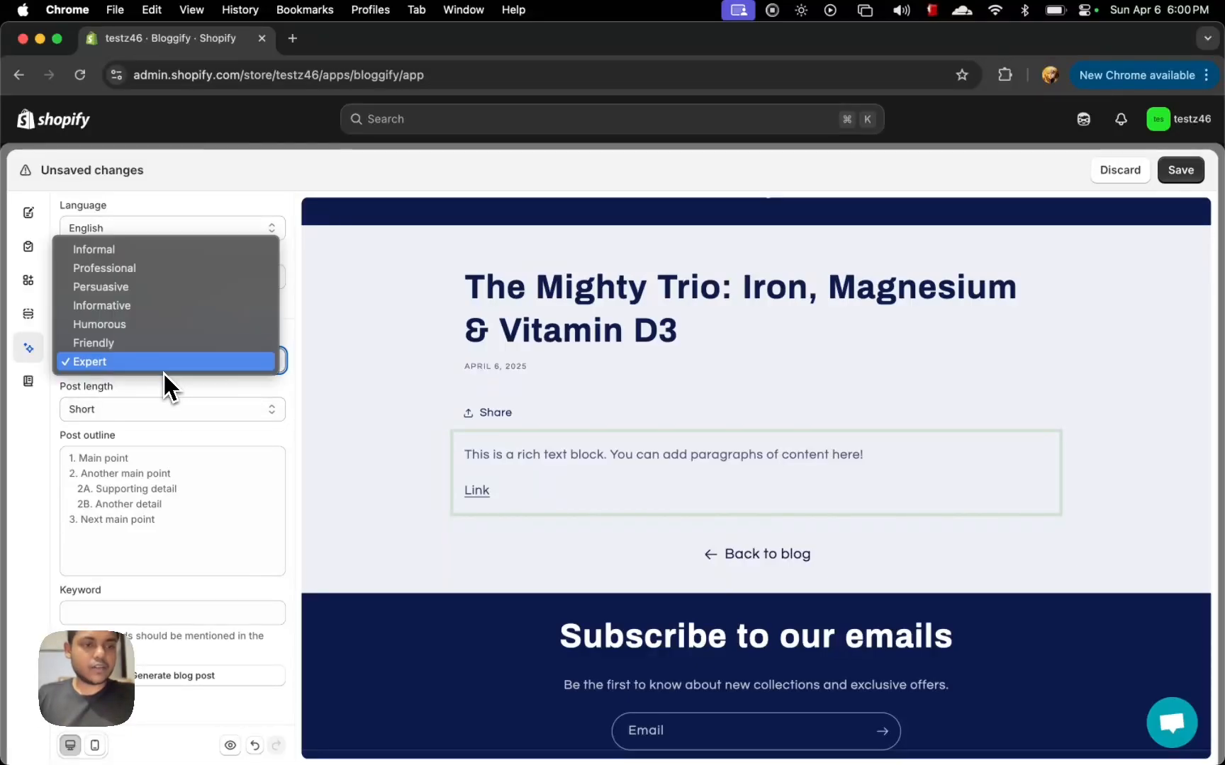
left_click(121, 347)
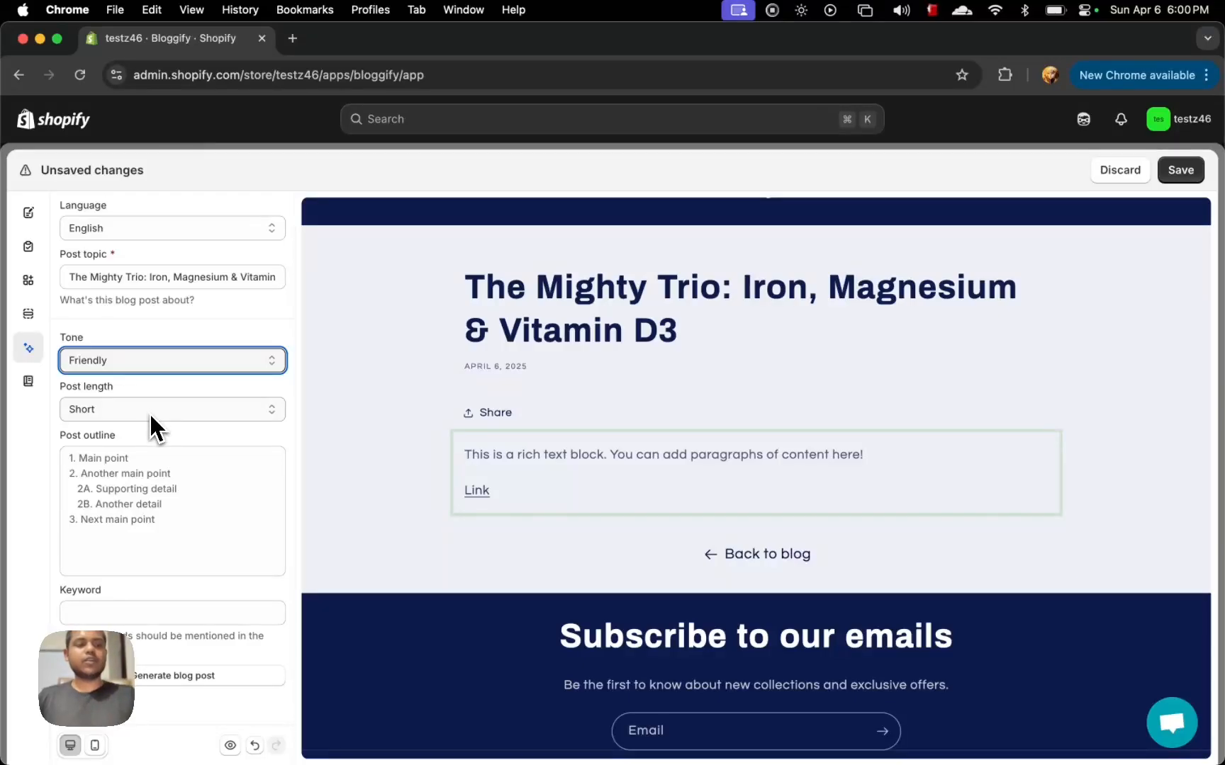
Step: Generate the blog post from the outline "1. why do we need these 2. how this affects our life 3. benefits 4. get your vitamin now"
left_click(164, 470)
type("1. why do we need these")
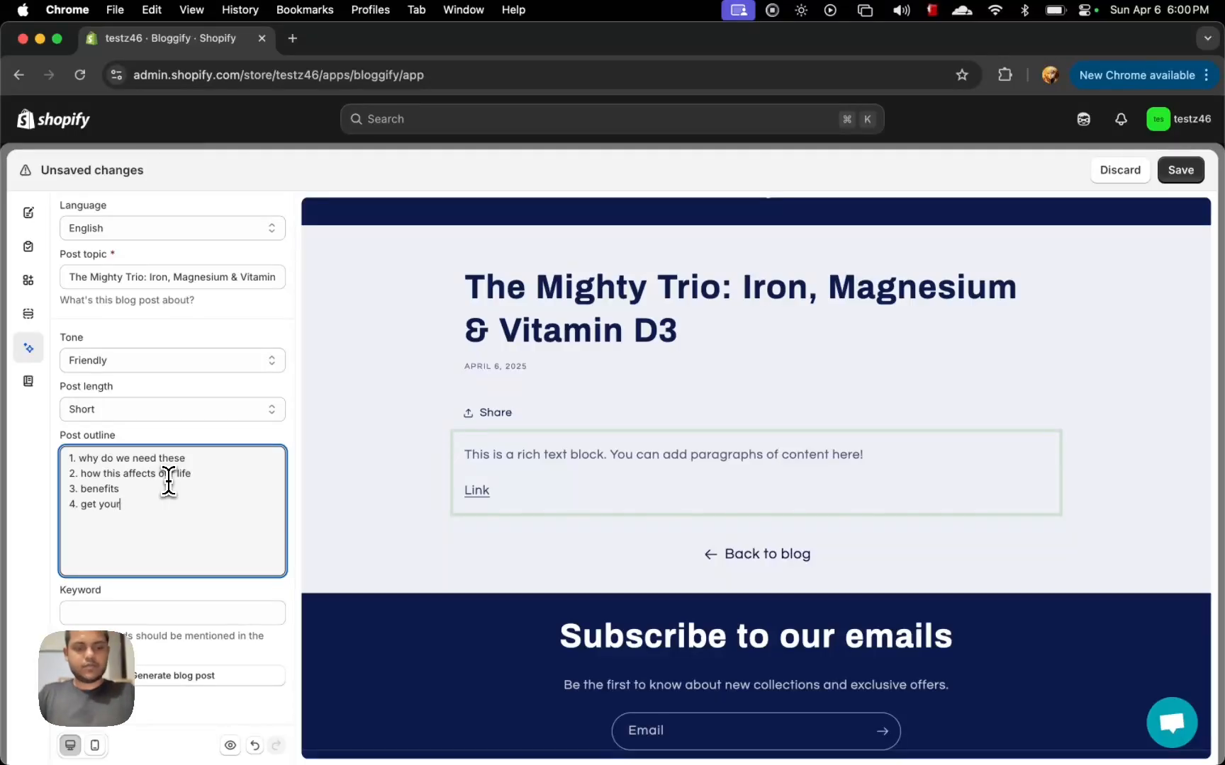
left_click(187, 677)
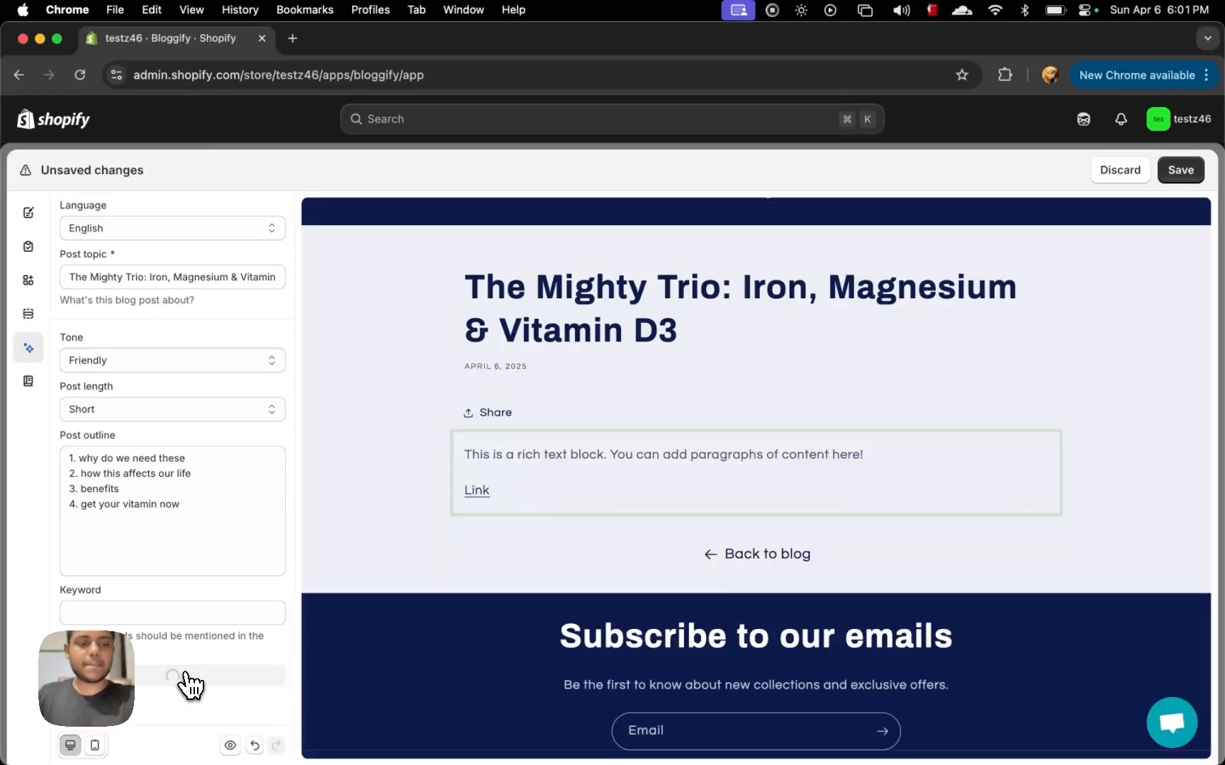
Step: Review the generated article and delete its "Why Do We Need These Nutrients?" heading
scroll(717, 482, "down", 8)
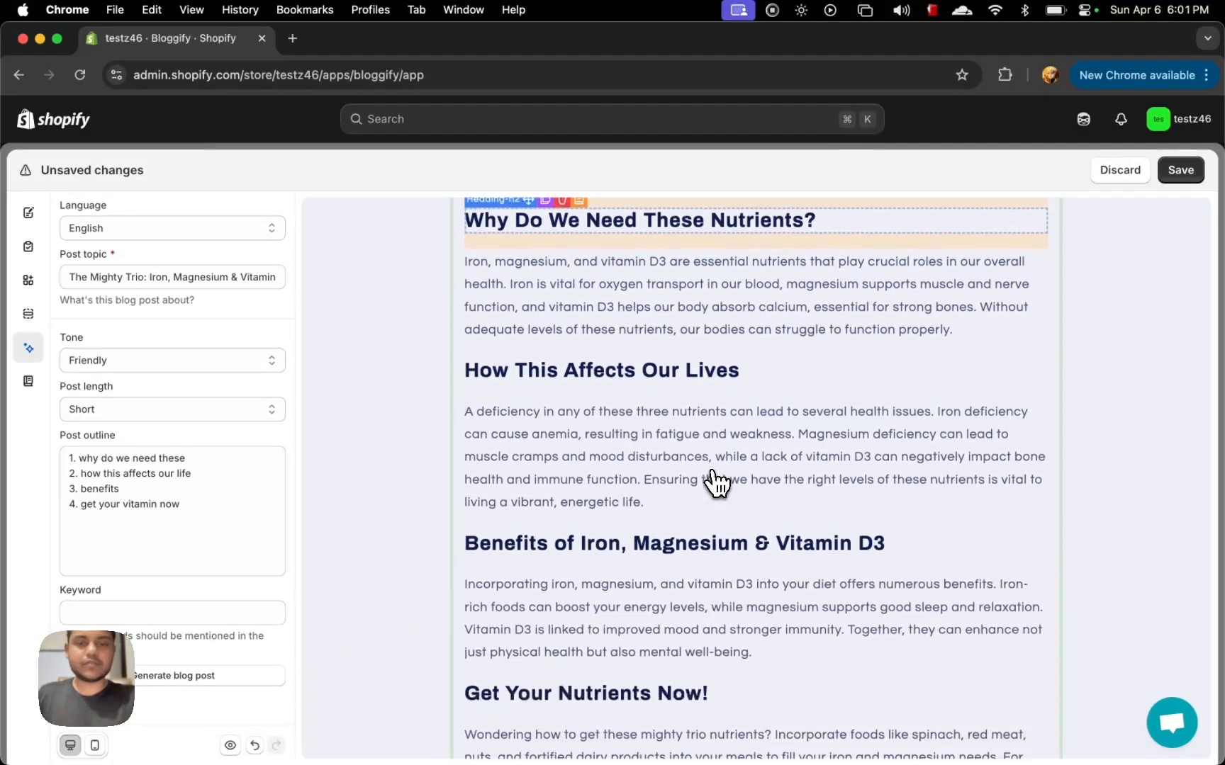
scroll(717, 481, "up", 7)
scroll(717, 481, "down", 3)
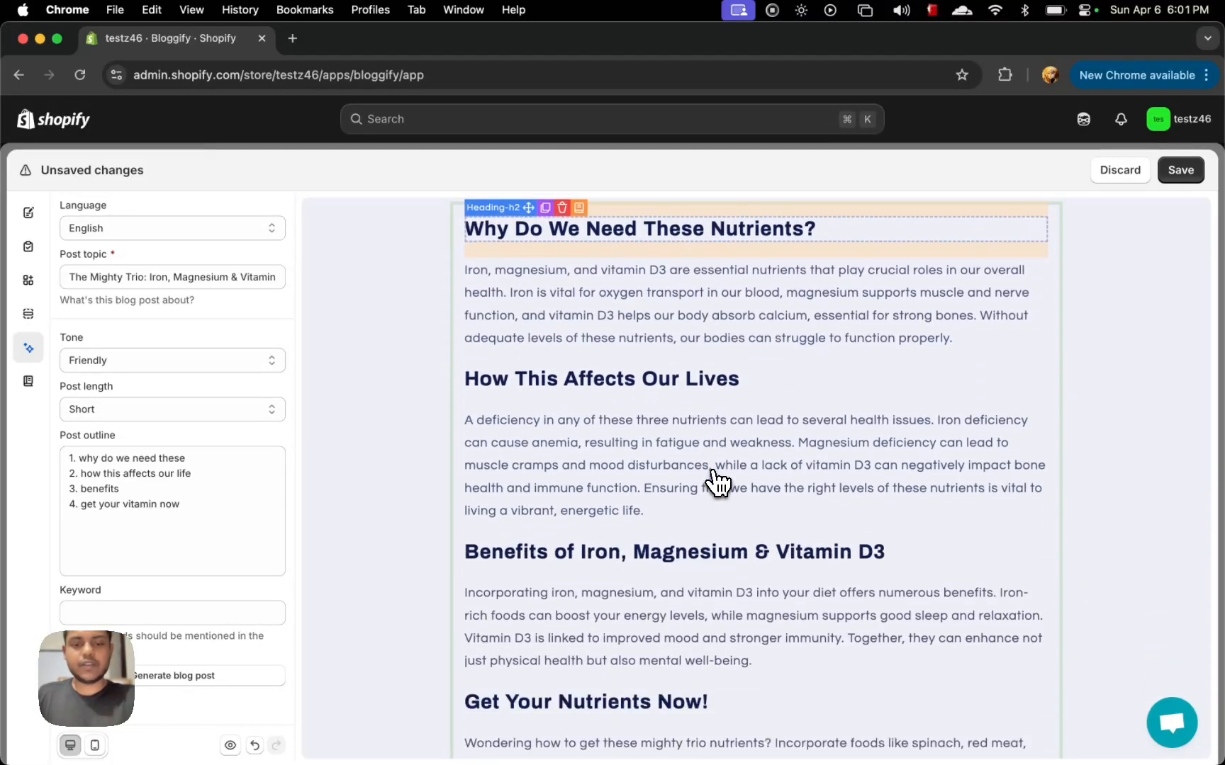
scroll(714, 473, "up", 3)
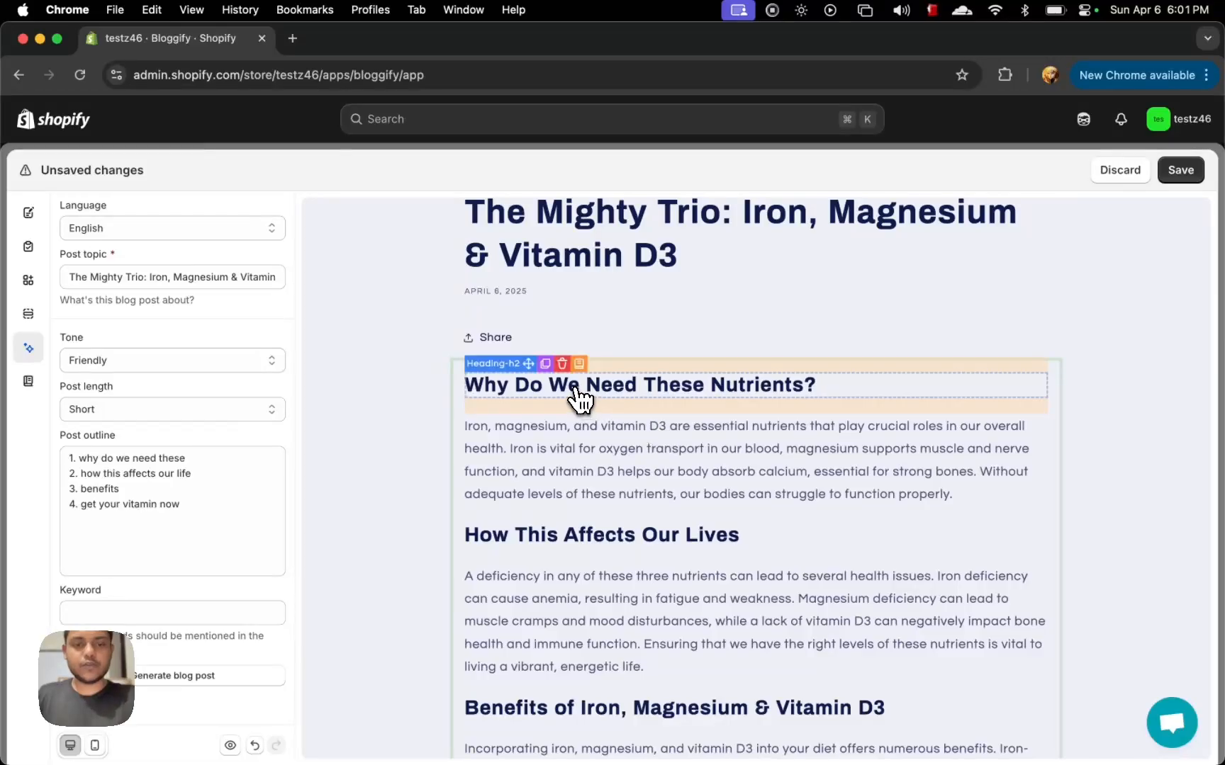
left_click(564, 367)
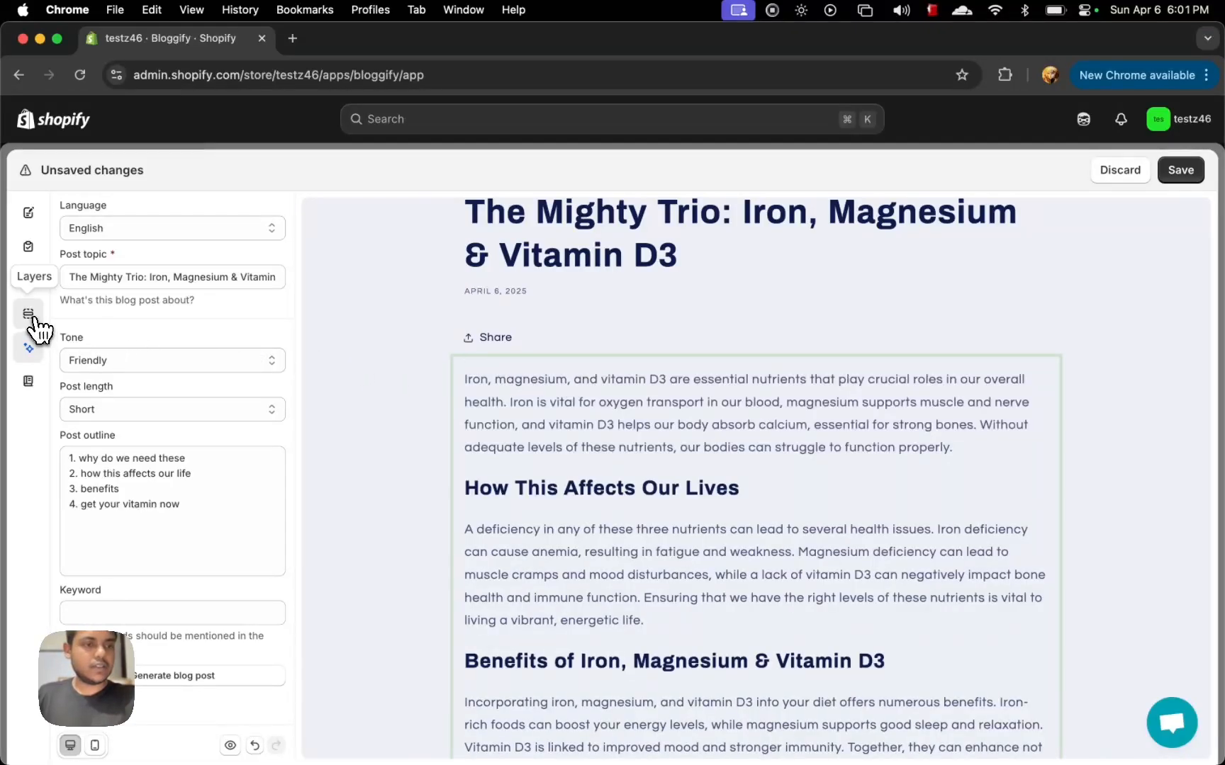
Step: Insert an Image element above the article's first paragraph and select it
left_click(29, 279)
left_click_drag(103, 428, 711, 418)
left_click(681, 424)
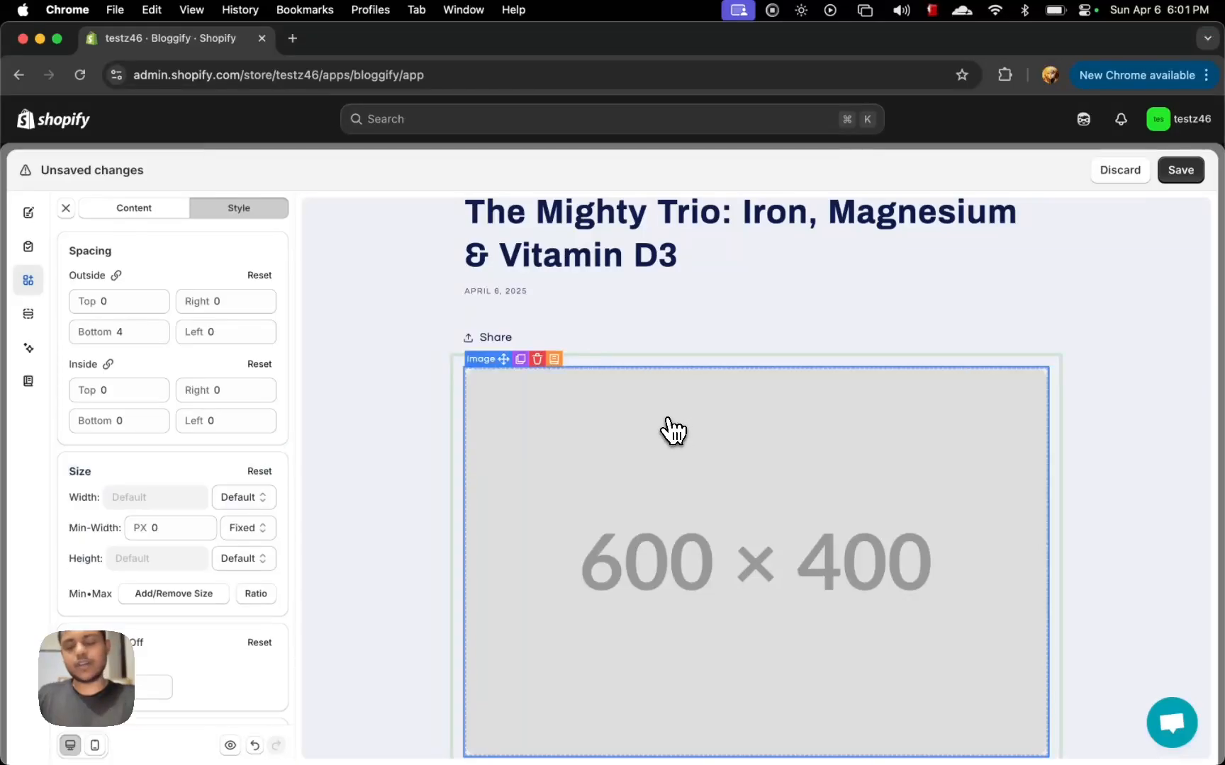
Step: Try repositioning the "How This Affects Our Lives" heading, and duplicate it
scroll(672, 429, "down", 1)
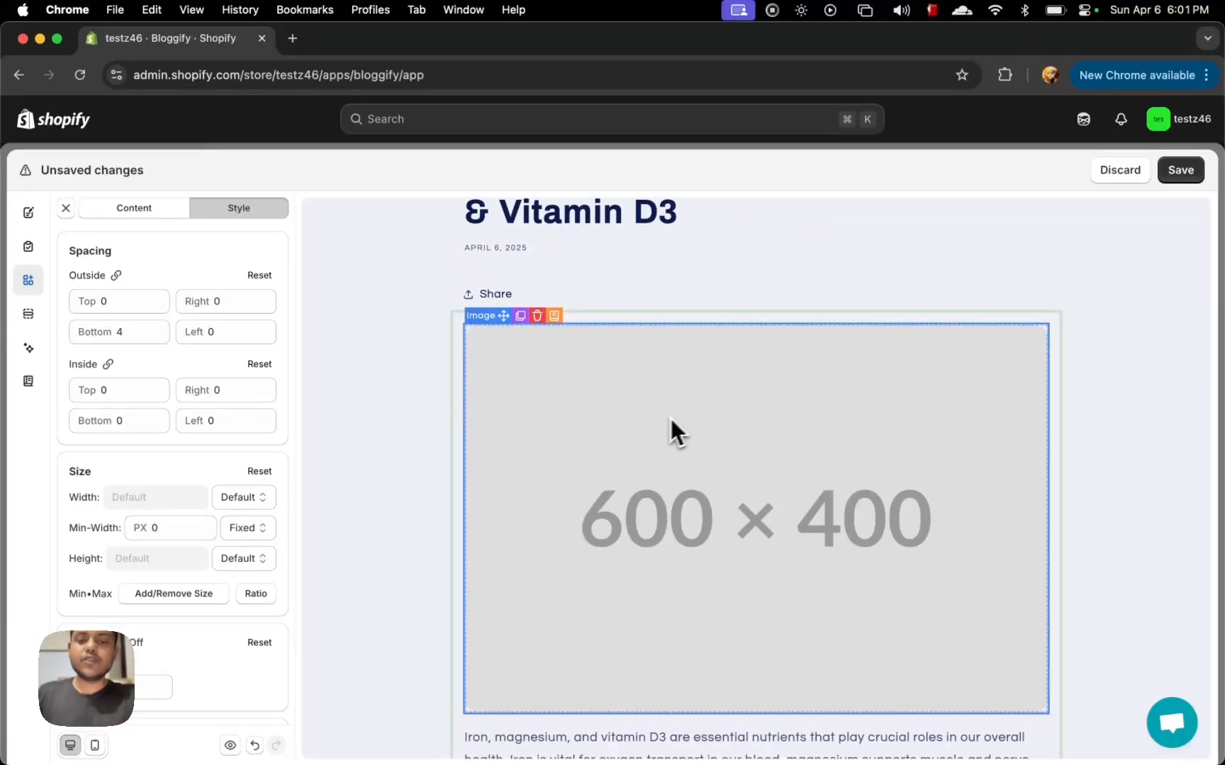
scroll(704, 491, "down", 5)
scroll(627, 586, "down", 4)
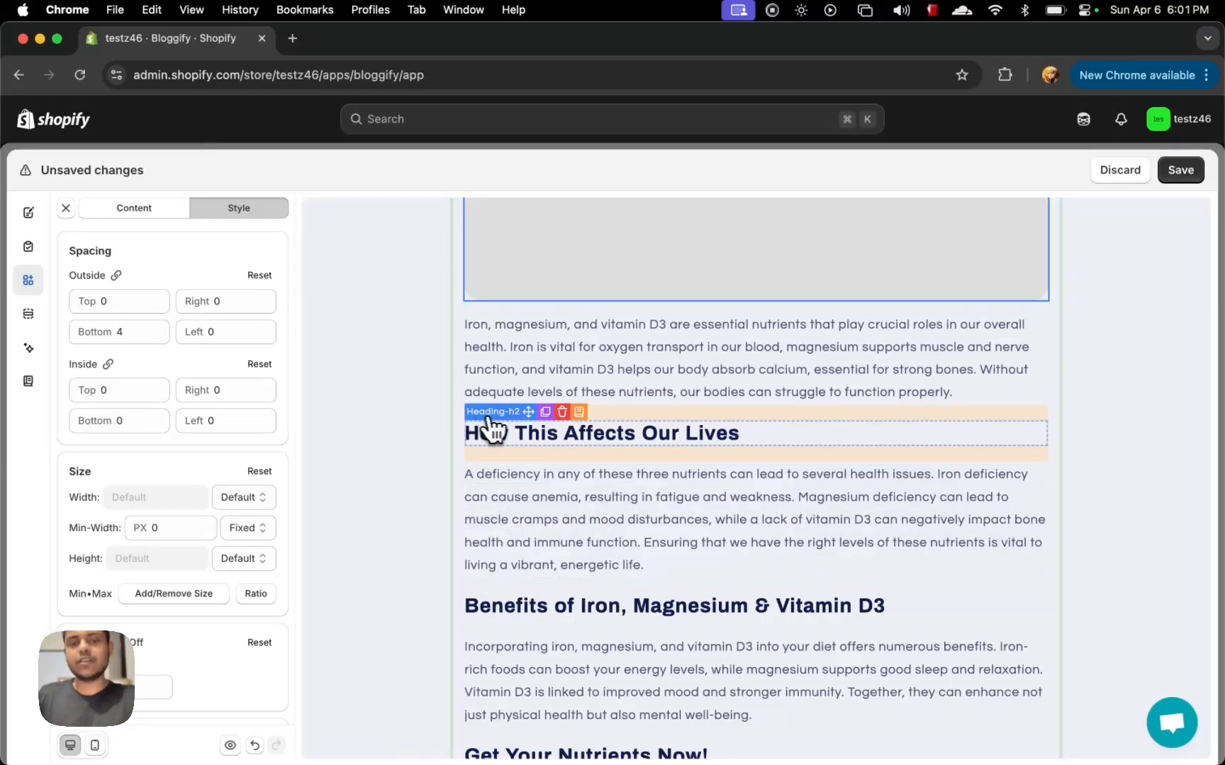
mouse_move(527, 414)
left_mouse_down()
mouse_move(594, 574)
mouse_move(571, 500)
mouse_move(572, 542)
mouse_move(526, 436)
left_mouse_up()
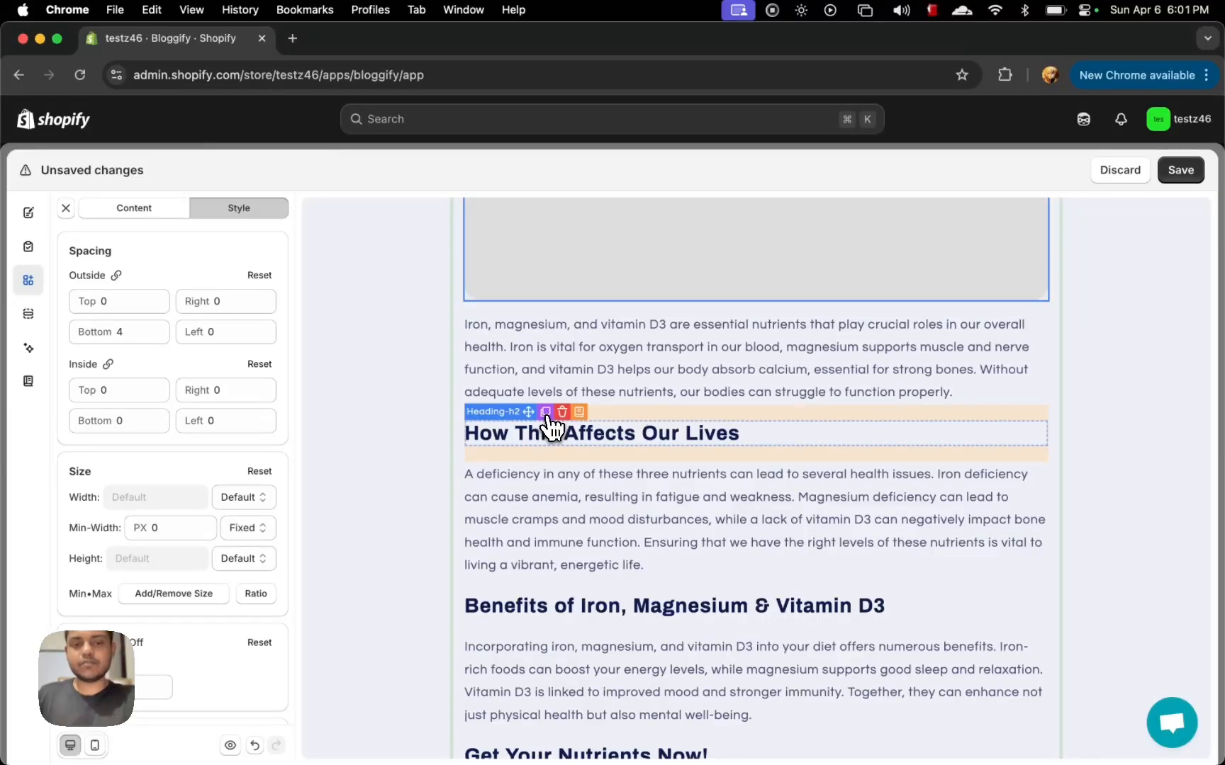
left_click(546, 413)
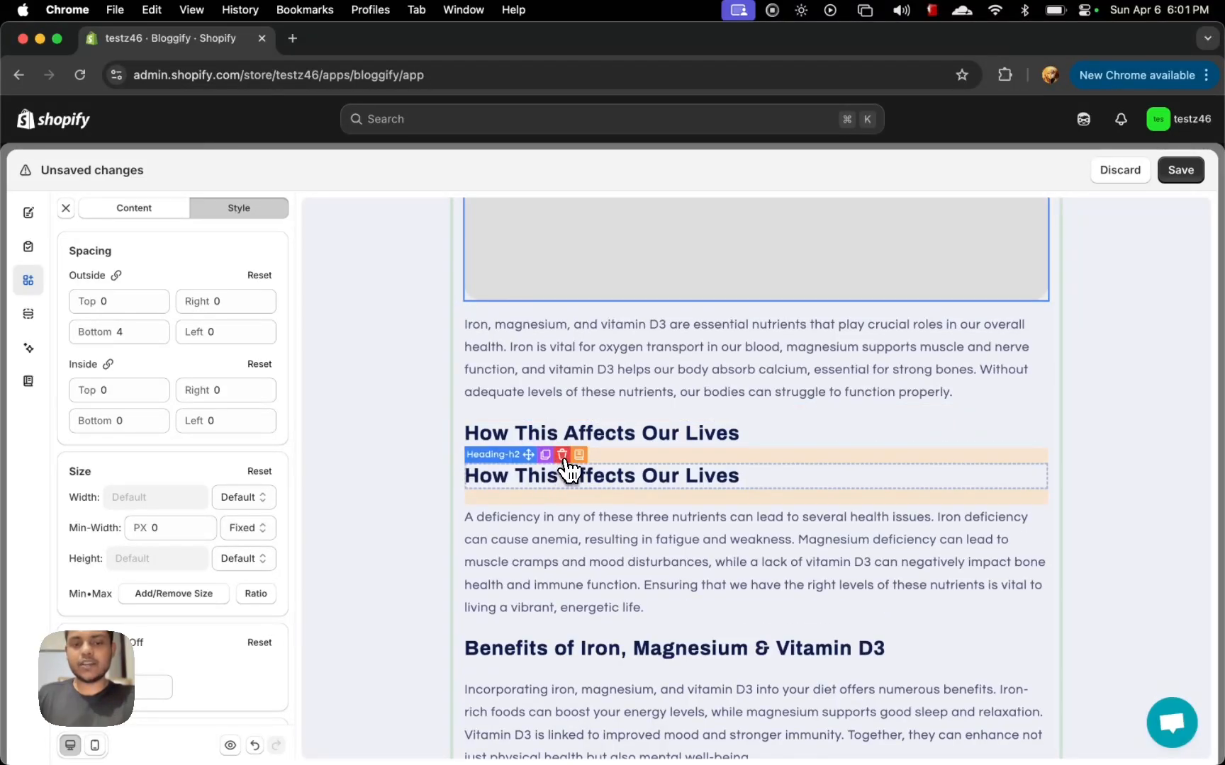
Step: Remove the duplicate "How This Affects Our Lives" heading, leaving a single copy above its paragraph
left_click(563, 456)
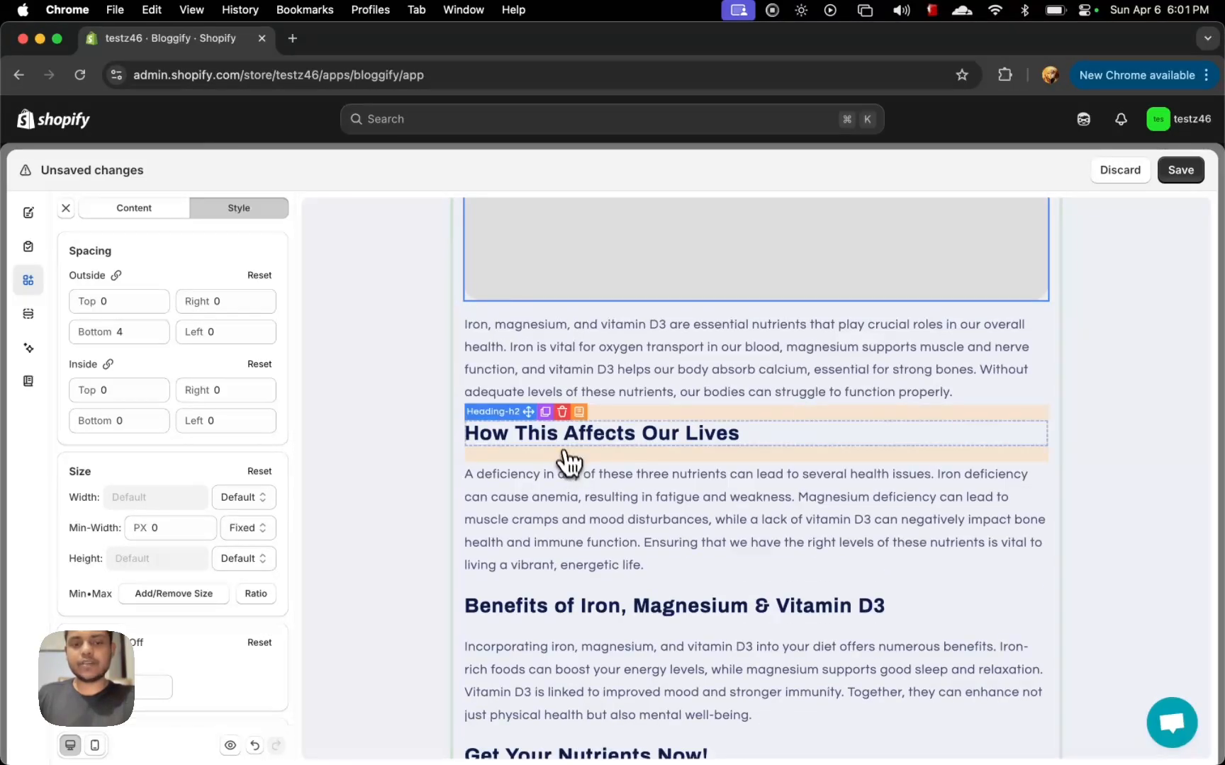
left_click(545, 412)
left_click(562, 455)
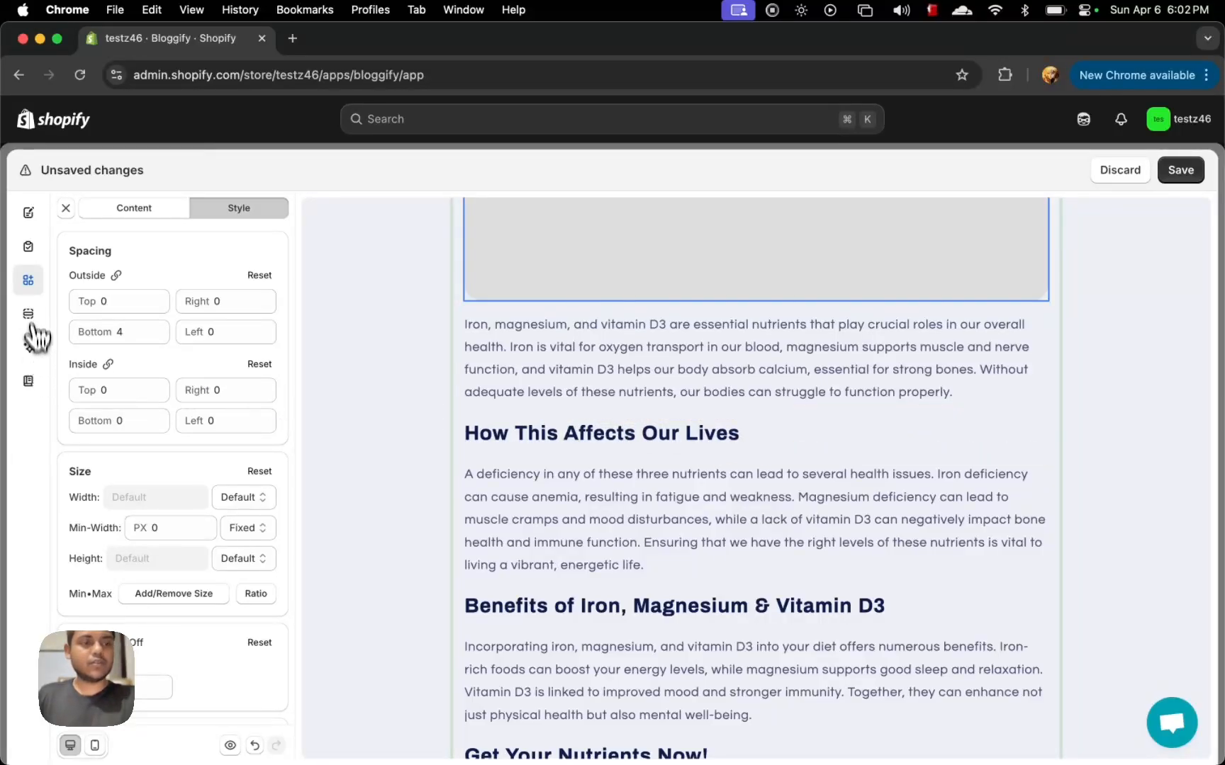
Step: Try inserting the saved "Custom Border Image" block below the placeholder image, and delete it again
left_click(29, 281)
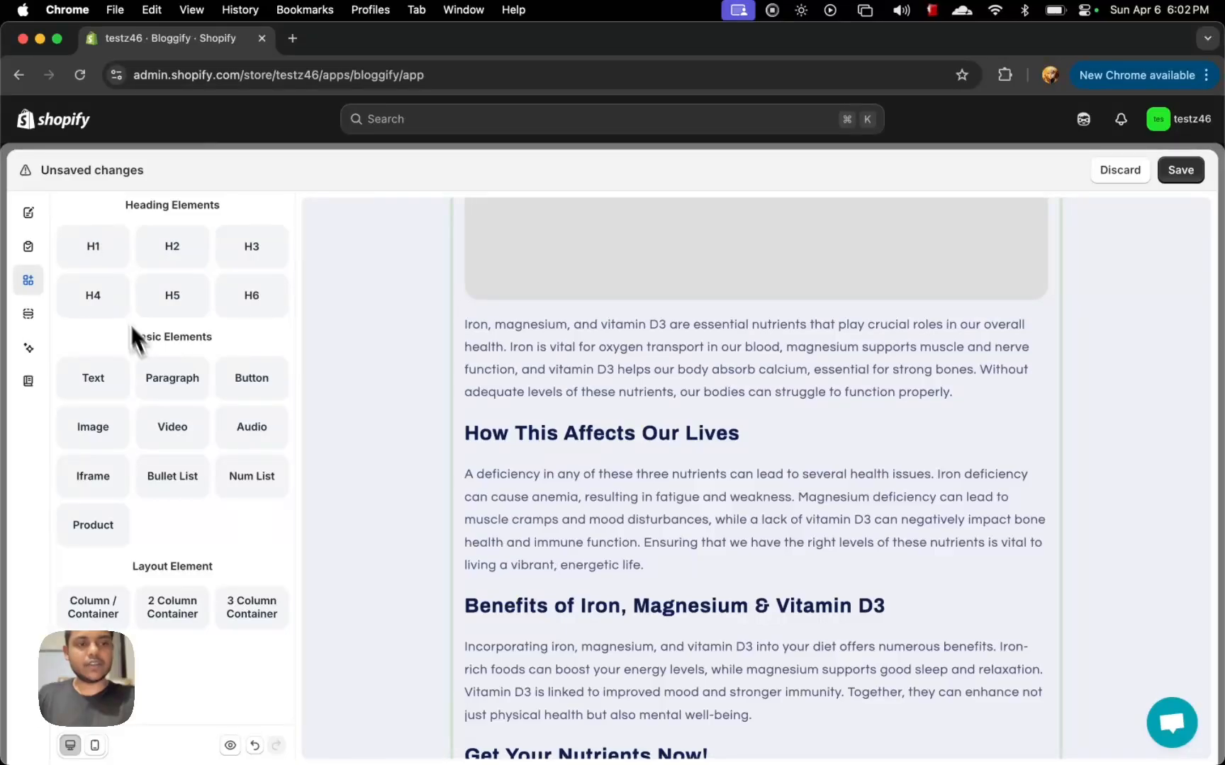
left_click(29, 384)
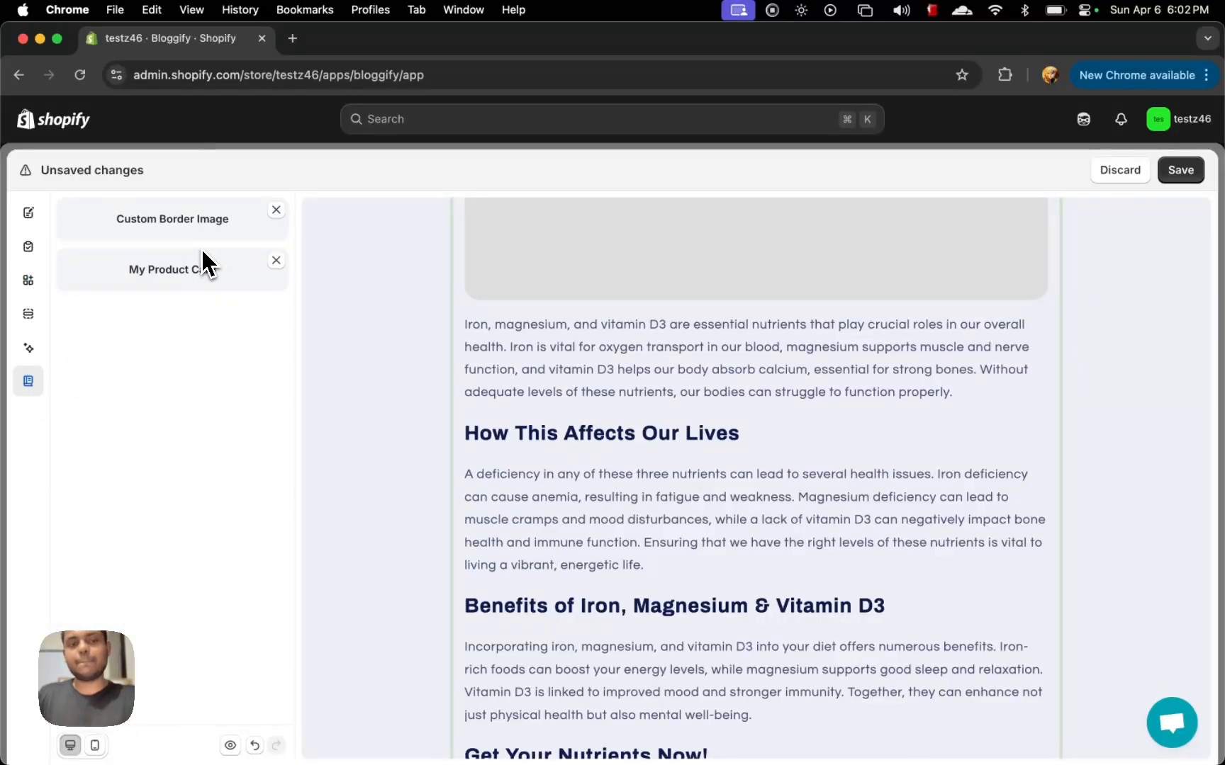
scroll(635, 503, "up", 5)
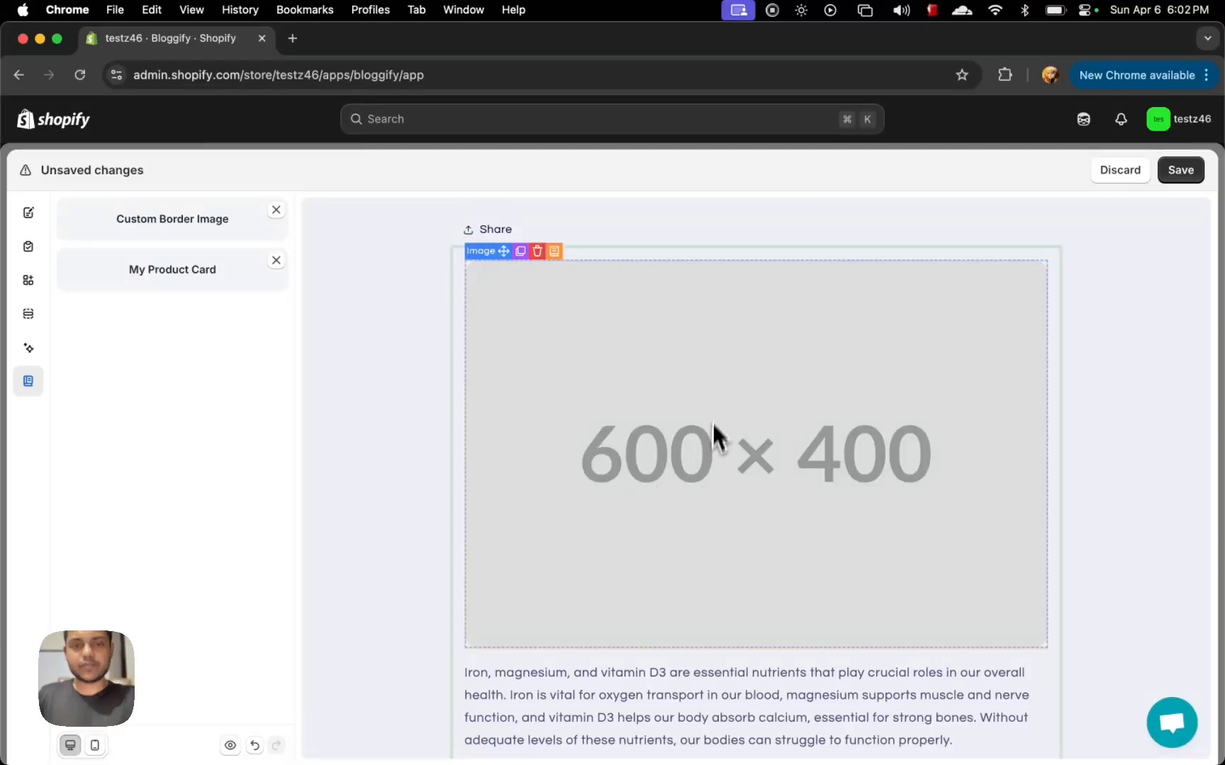
left_click_drag(213, 225, 694, 516)
scroll(694, 516, "down", 5)
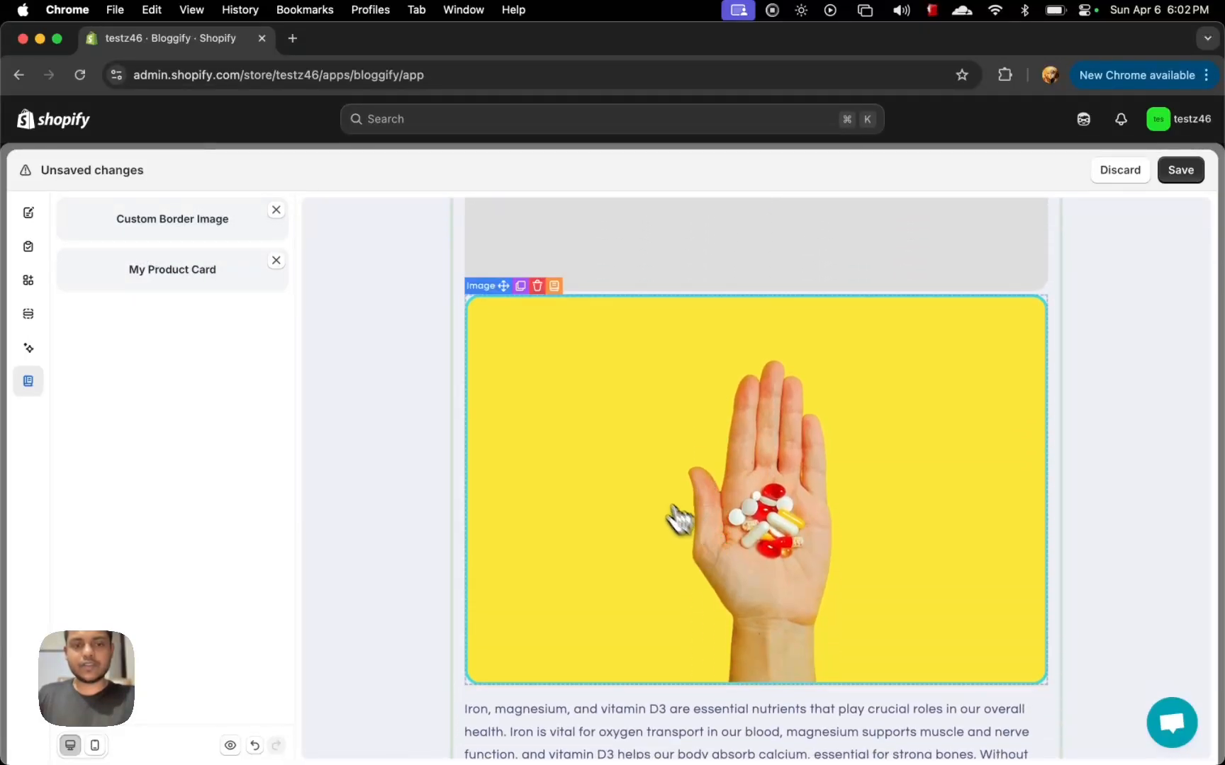
scroll(669, 444, "up", 2)
scroll(637, 489, "up", 1)
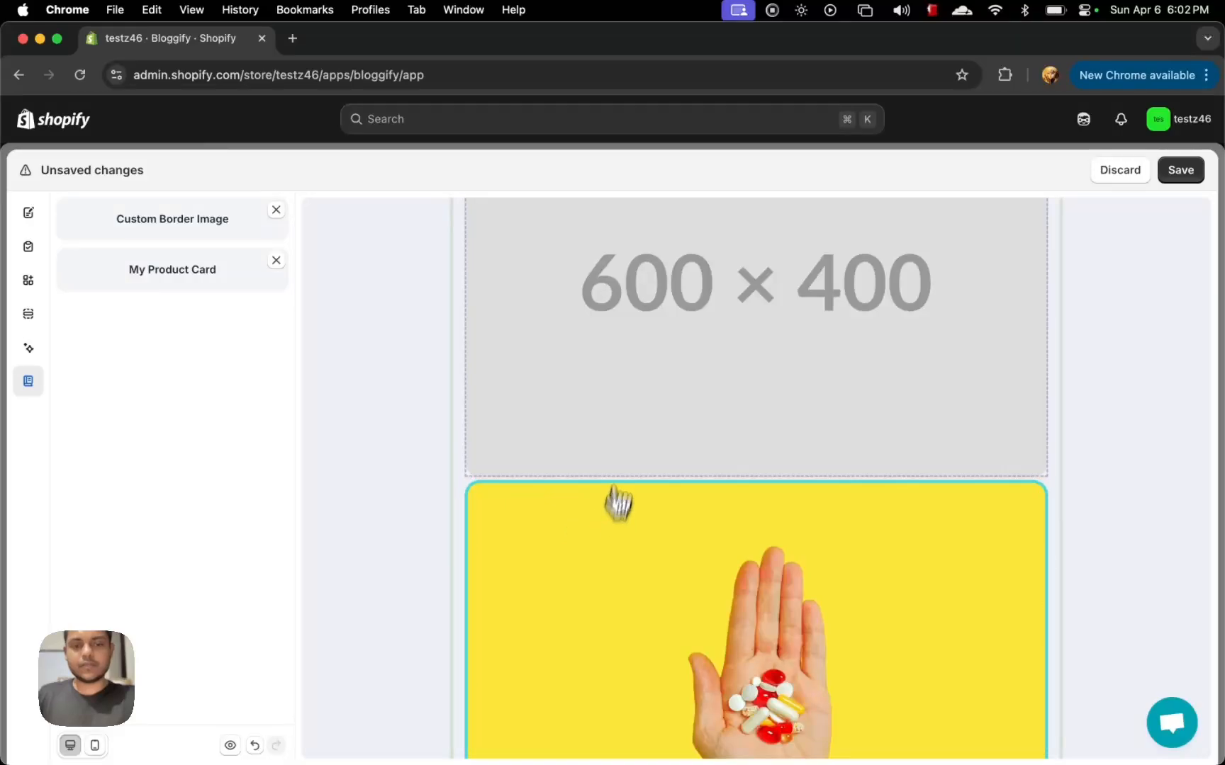
scroll(627, 426, "up", 3)
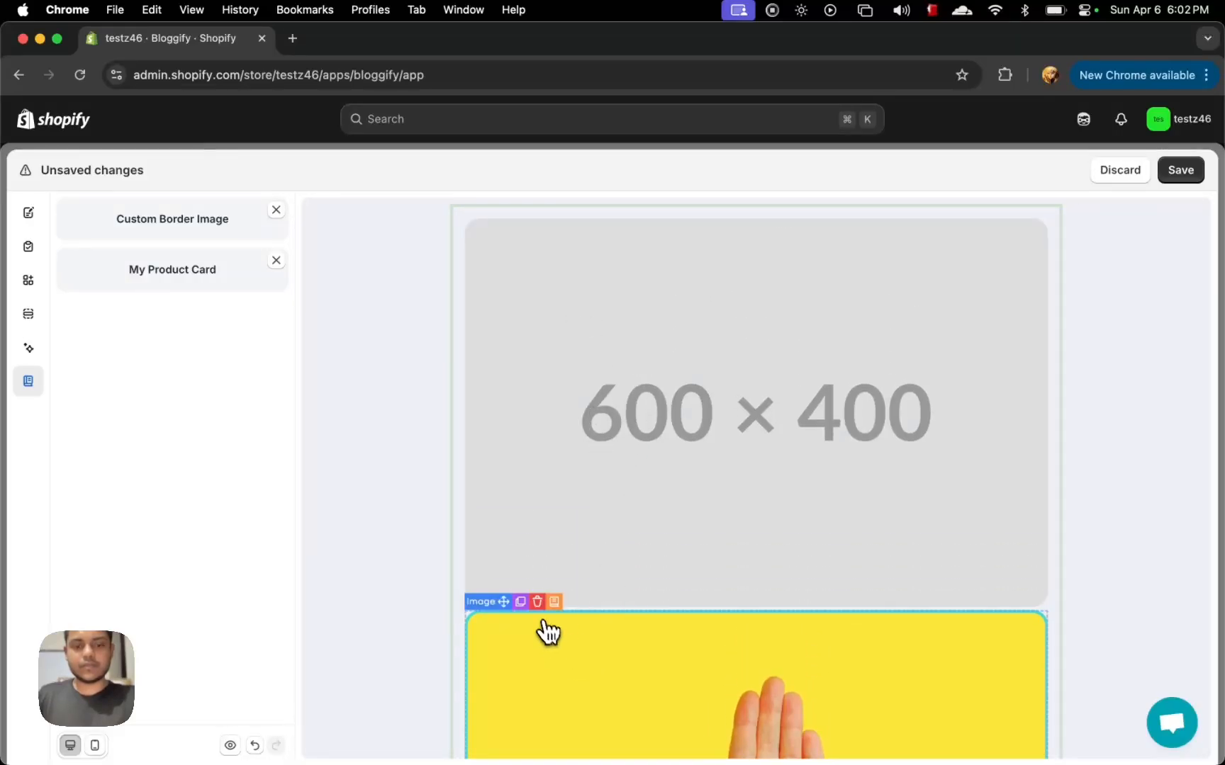
left_click(537, 601)
scroll(544, 621, "down", 7)
scroll(541, 623, "up", 2)
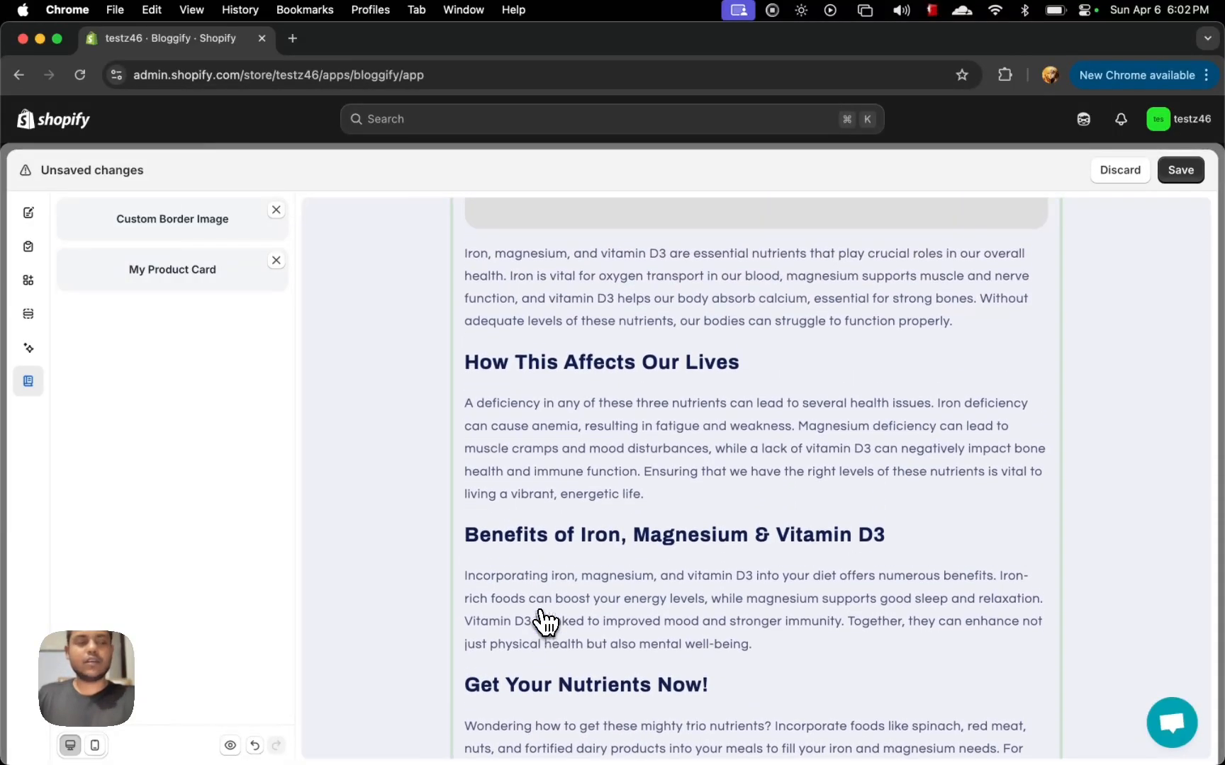
Step: Replace the 600 × 400 placeholder with the library picture of a hand holding pills on a yellow background
left_click(30, 287)
scroll(759, 484, "up", 4)
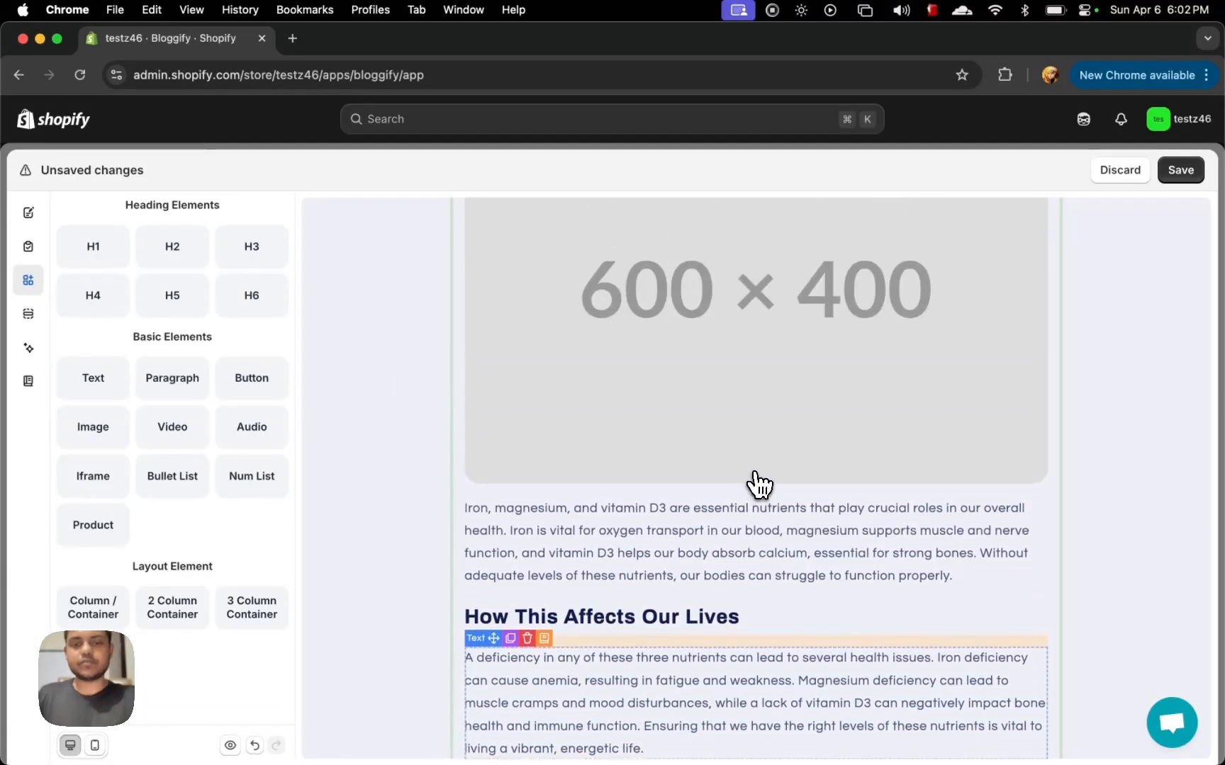
left_click(758, 406)
scroll(759, 407, "up", 1)
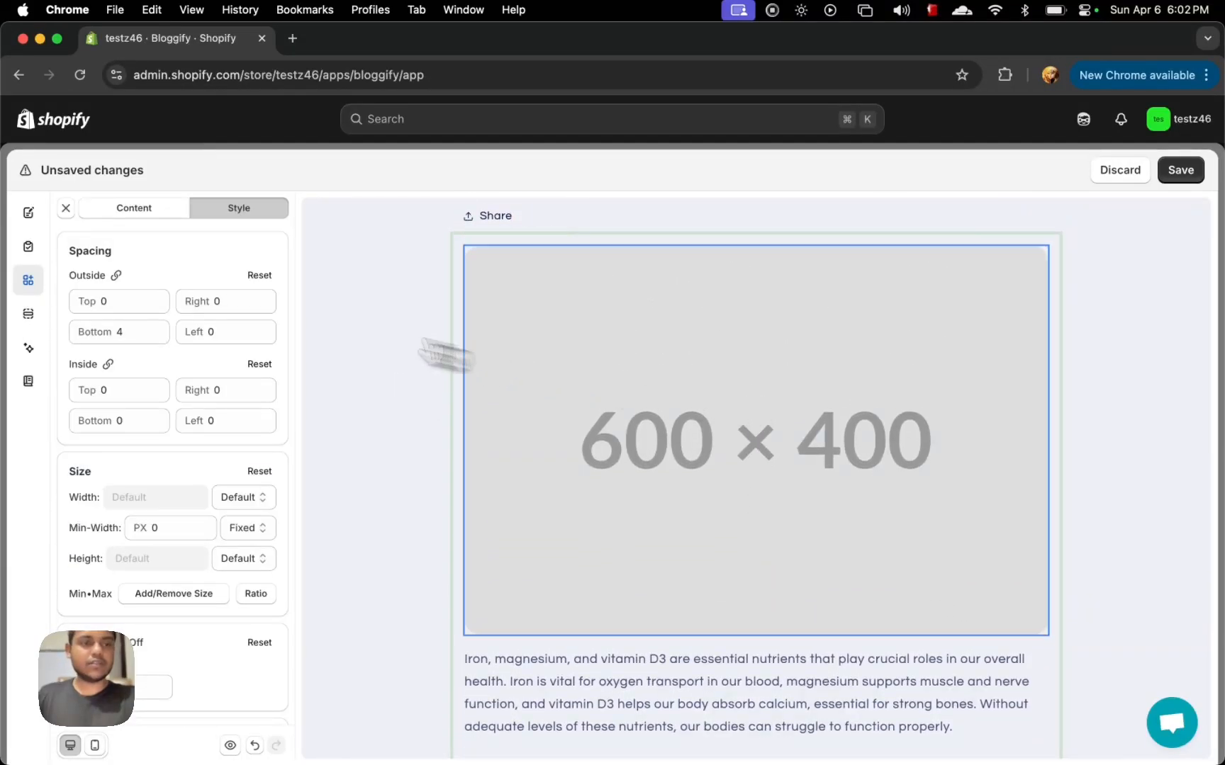
left_click(139, 210)
left_click(172, 336)
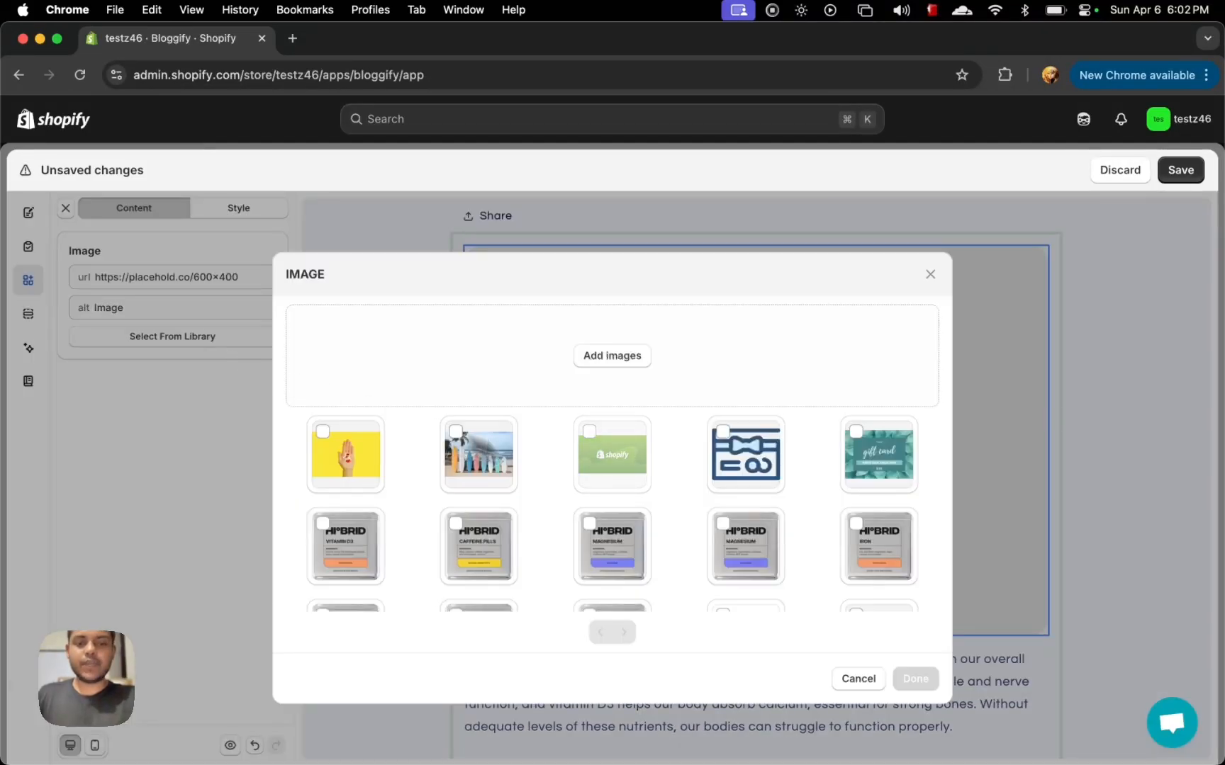
left_click(366, 472)
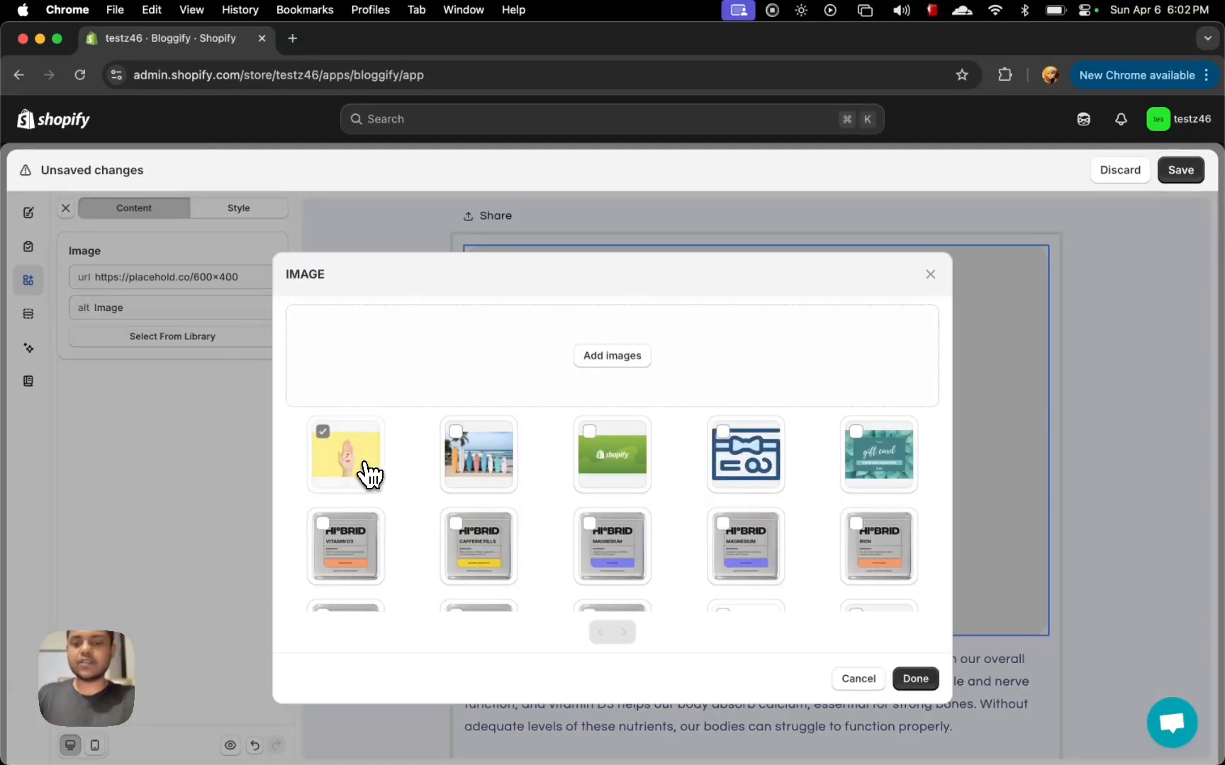
left_click(916, 681)
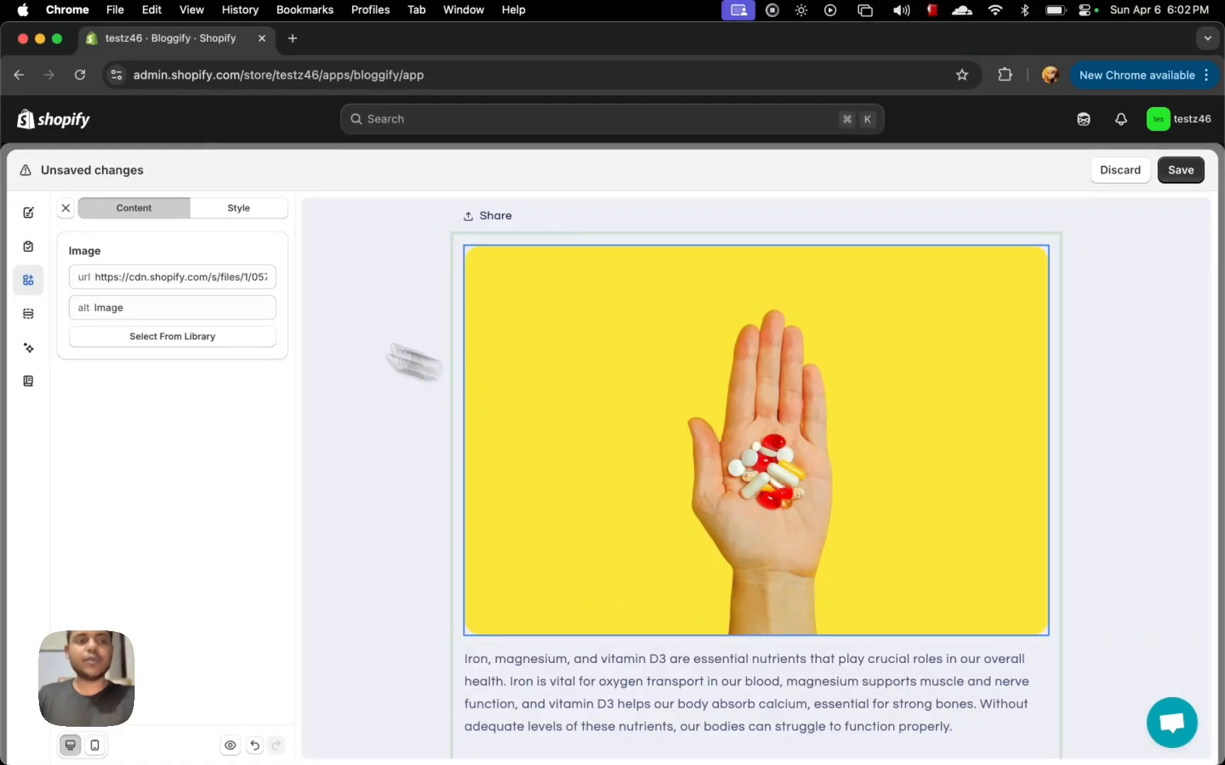
Step: Examine the content settings of the image and of the article's first paragraph
left_click_drag(93, 280, 251, 281)
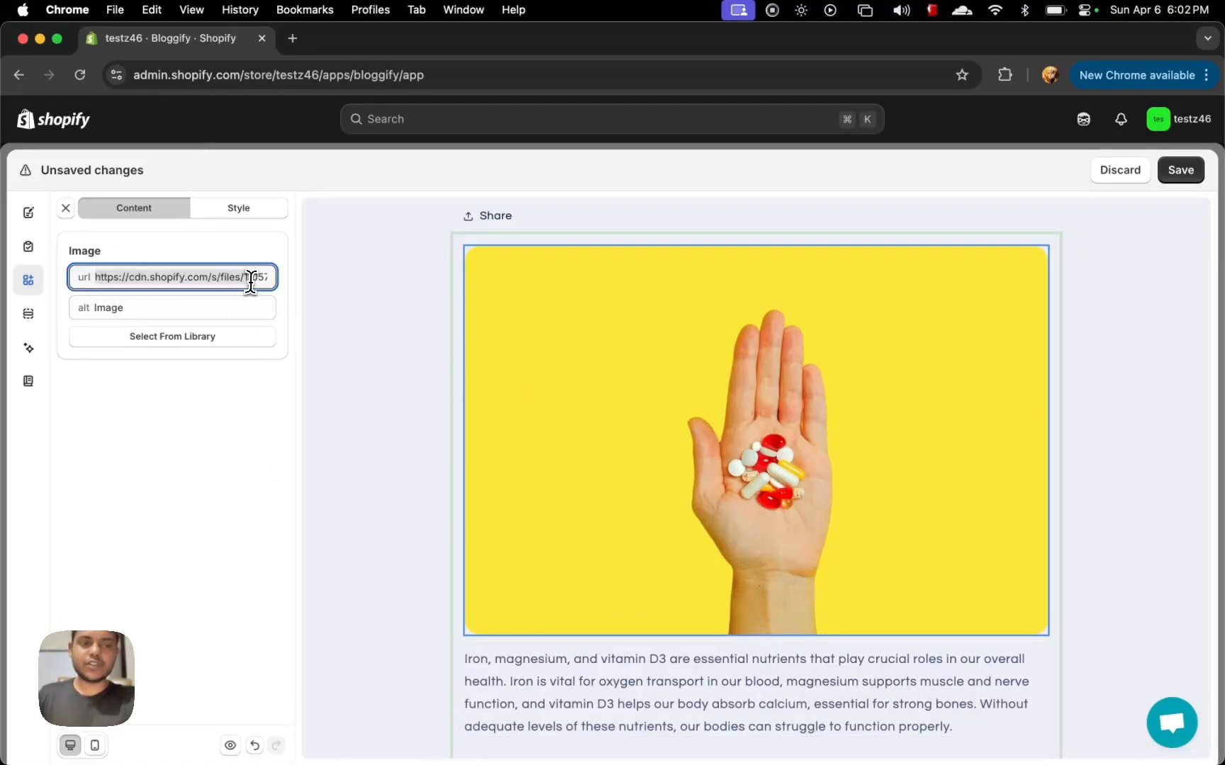
left_click(168, 337)
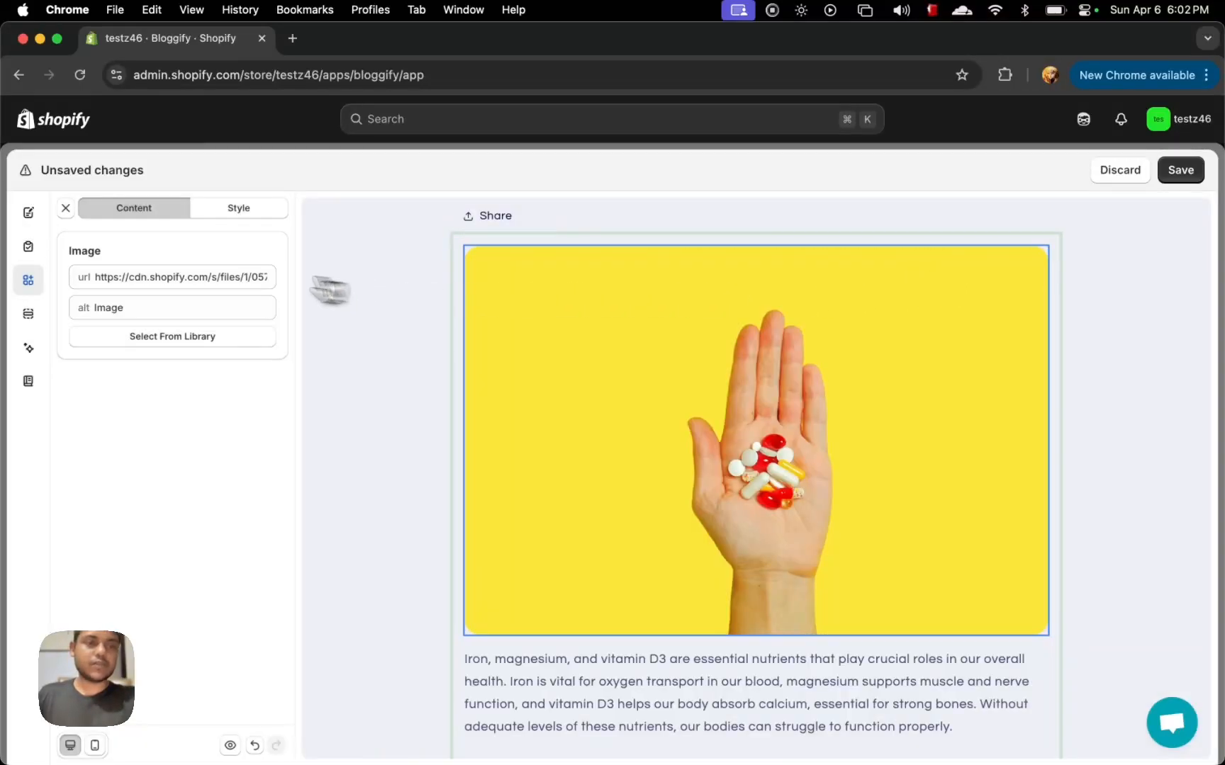
scroll(854, 587, "down", 5)
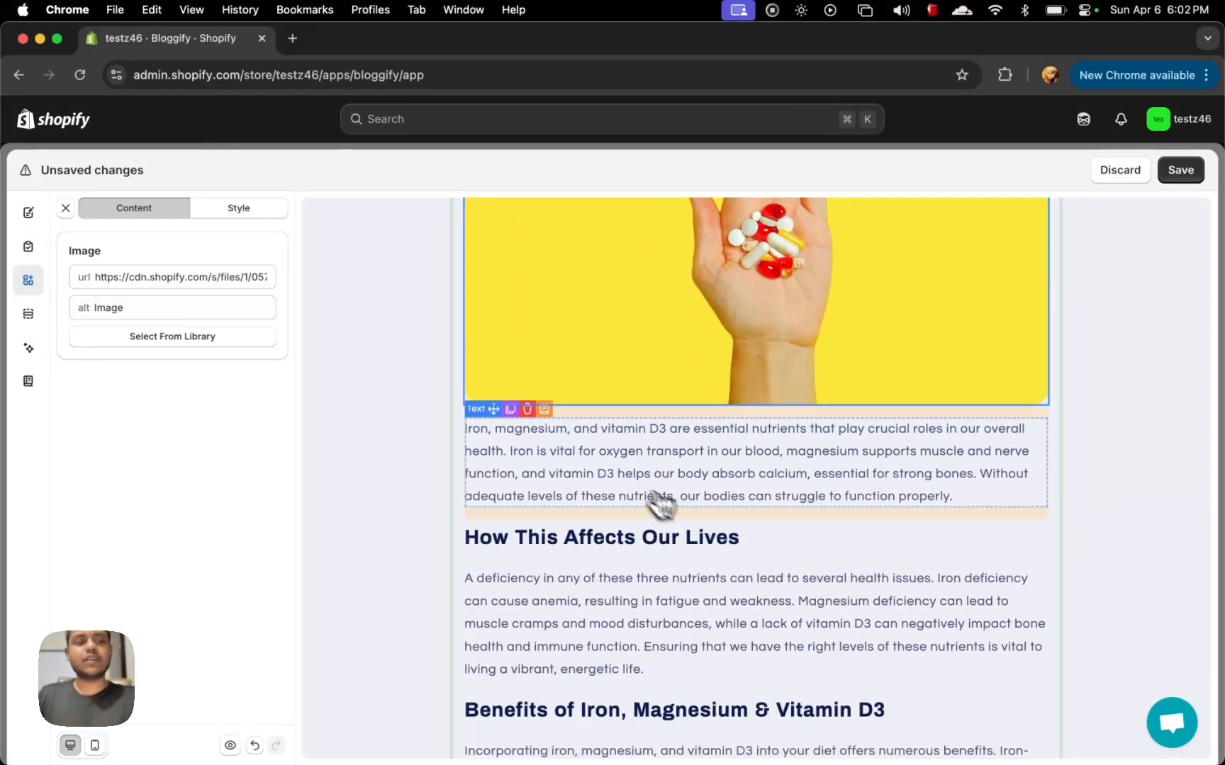
left_click(589, 471)
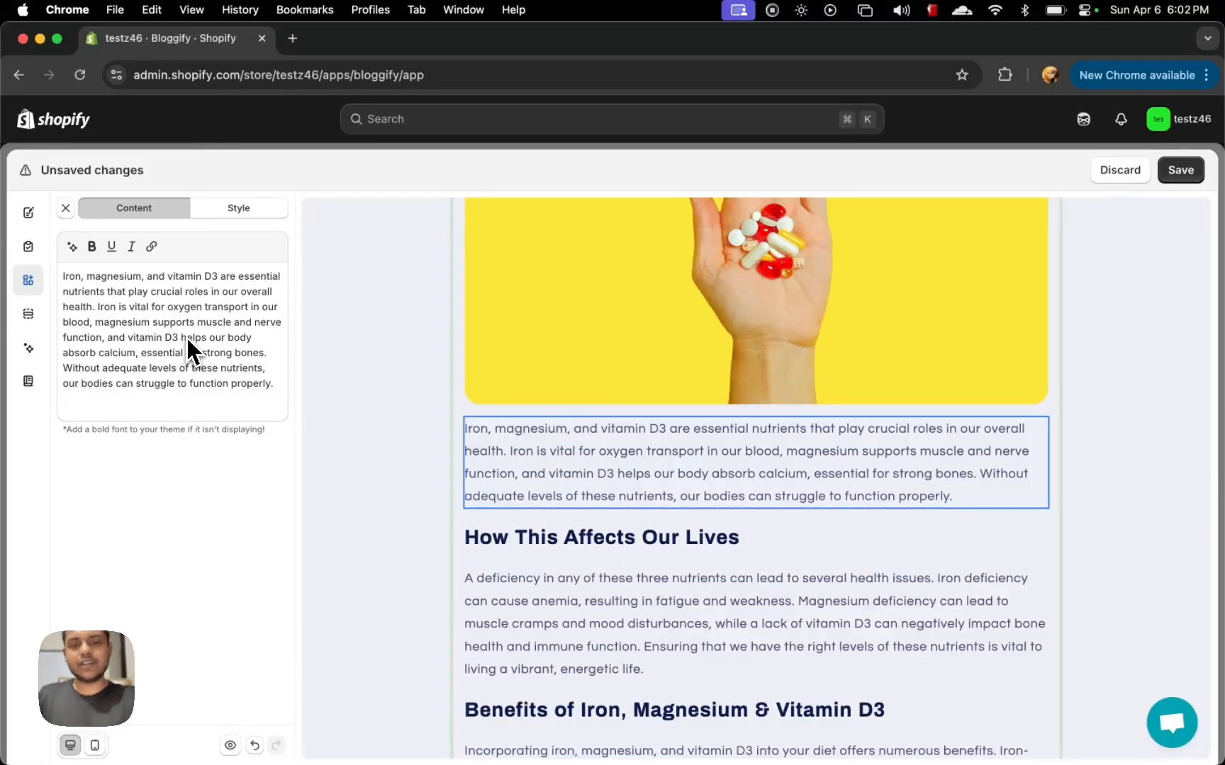
scroll(566, 501, "up", 2)
left_click(606, 431)
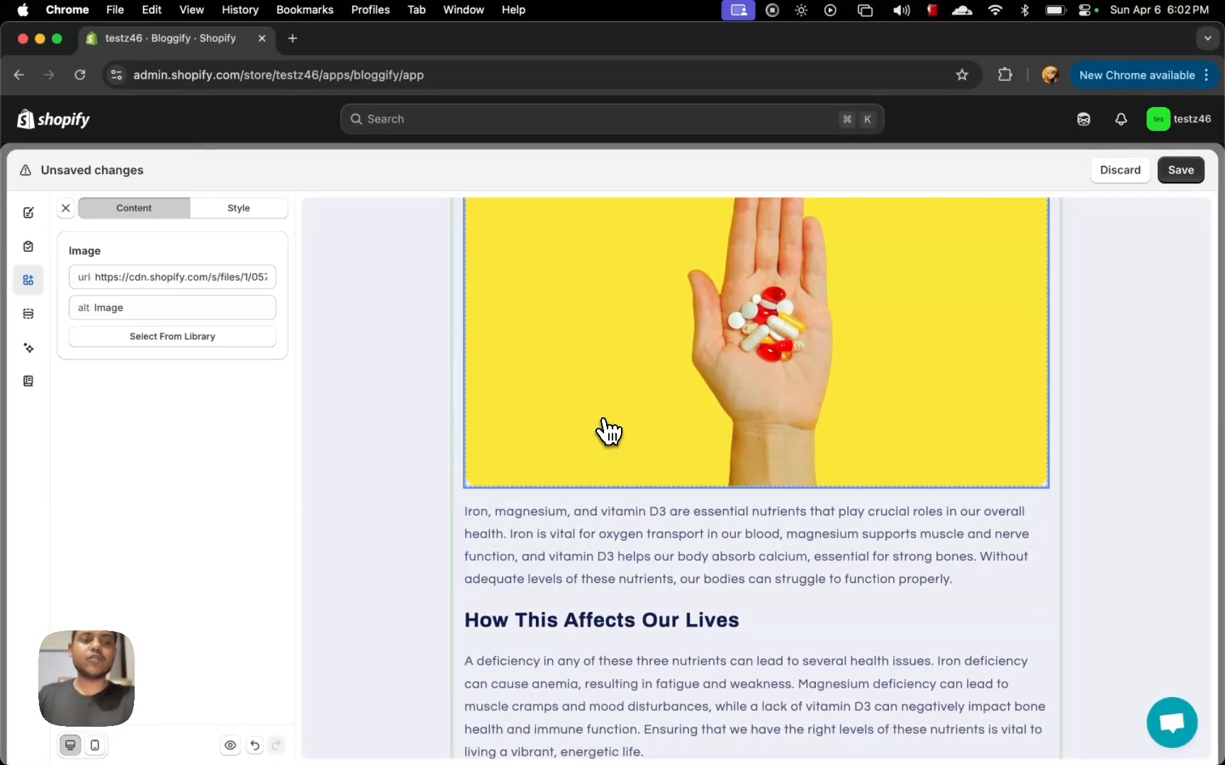
left_click(566, 524)
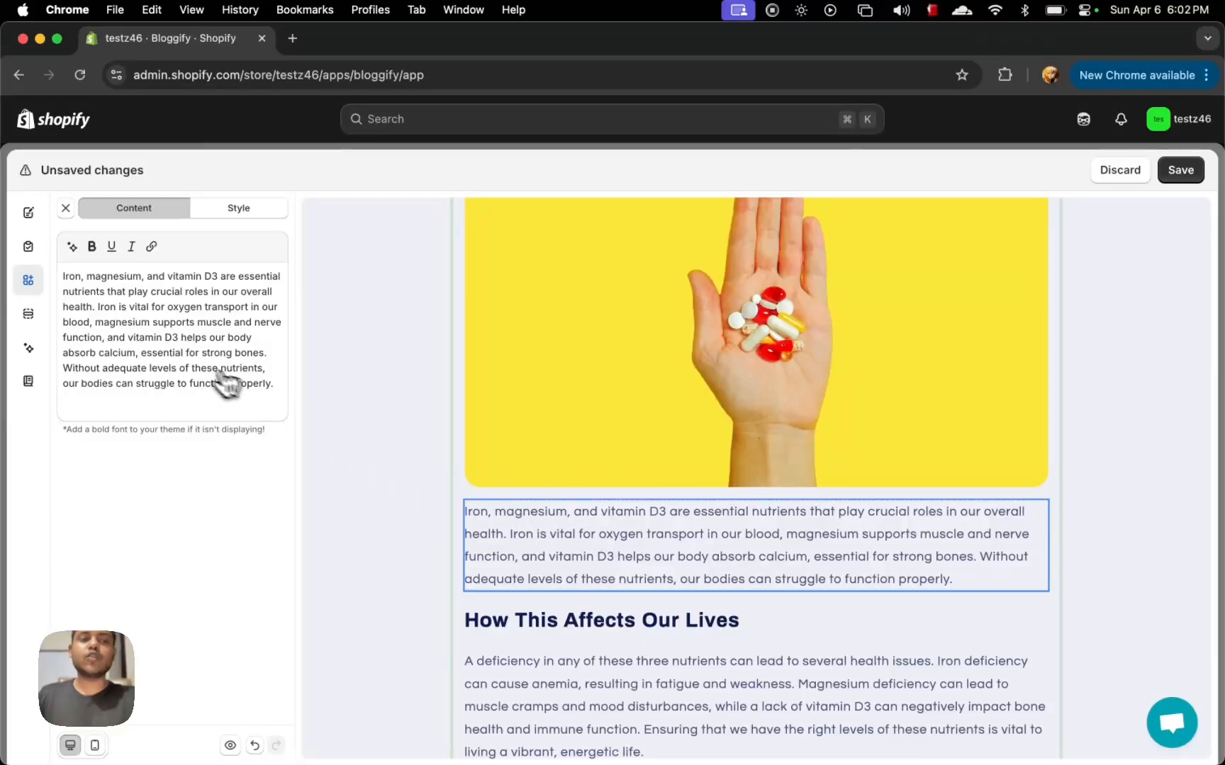
scroll(708, 523, "down", 10)
scroll(706, 523, "up", 15)
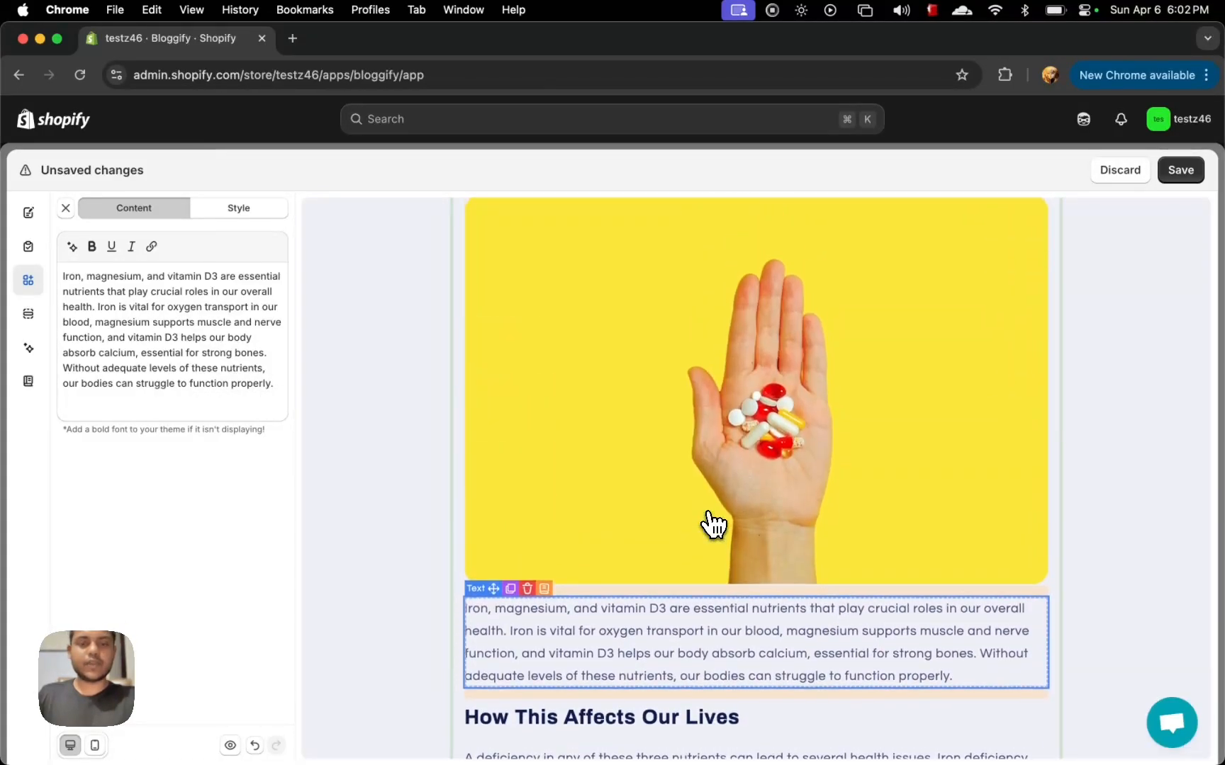
Step: Examine the spacing, size and other style settings of the article's first paragraph
left_click(239, 207)
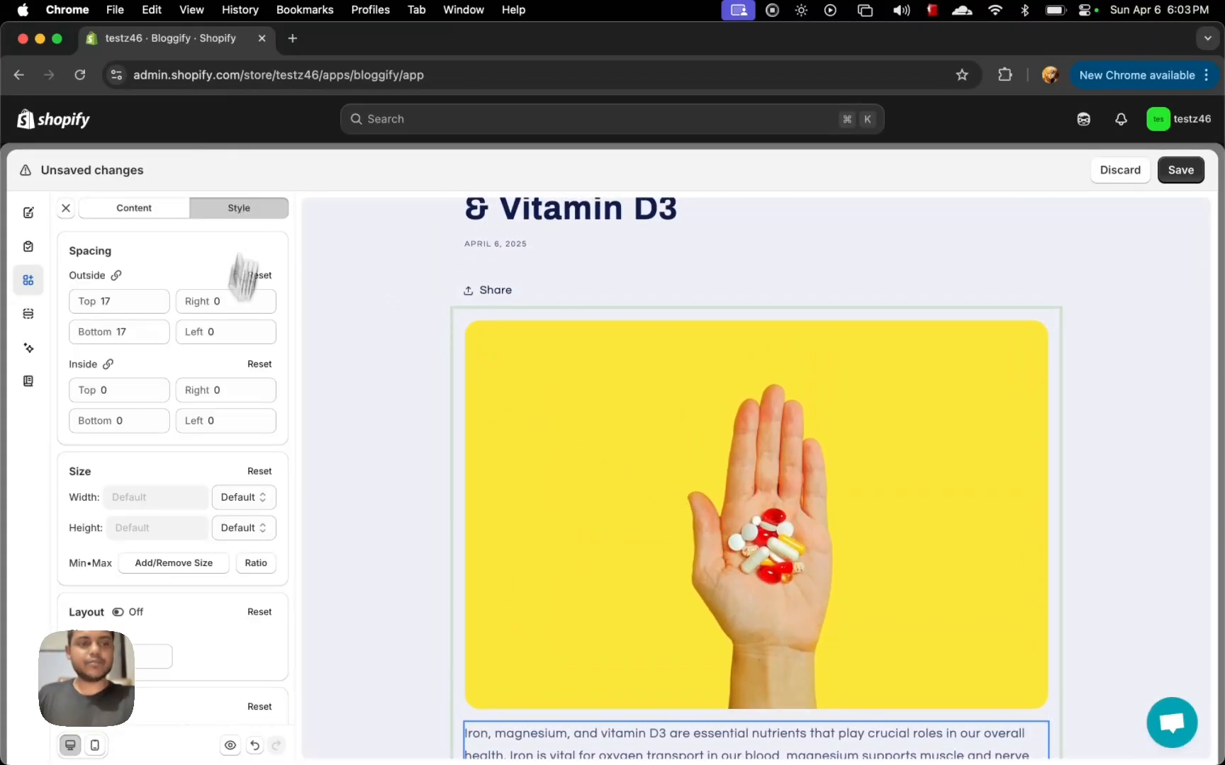
scroll(213, 425, "down", 5)
scroll(200, 511, "up", 3)
scroll(201, 515, "up", 2)
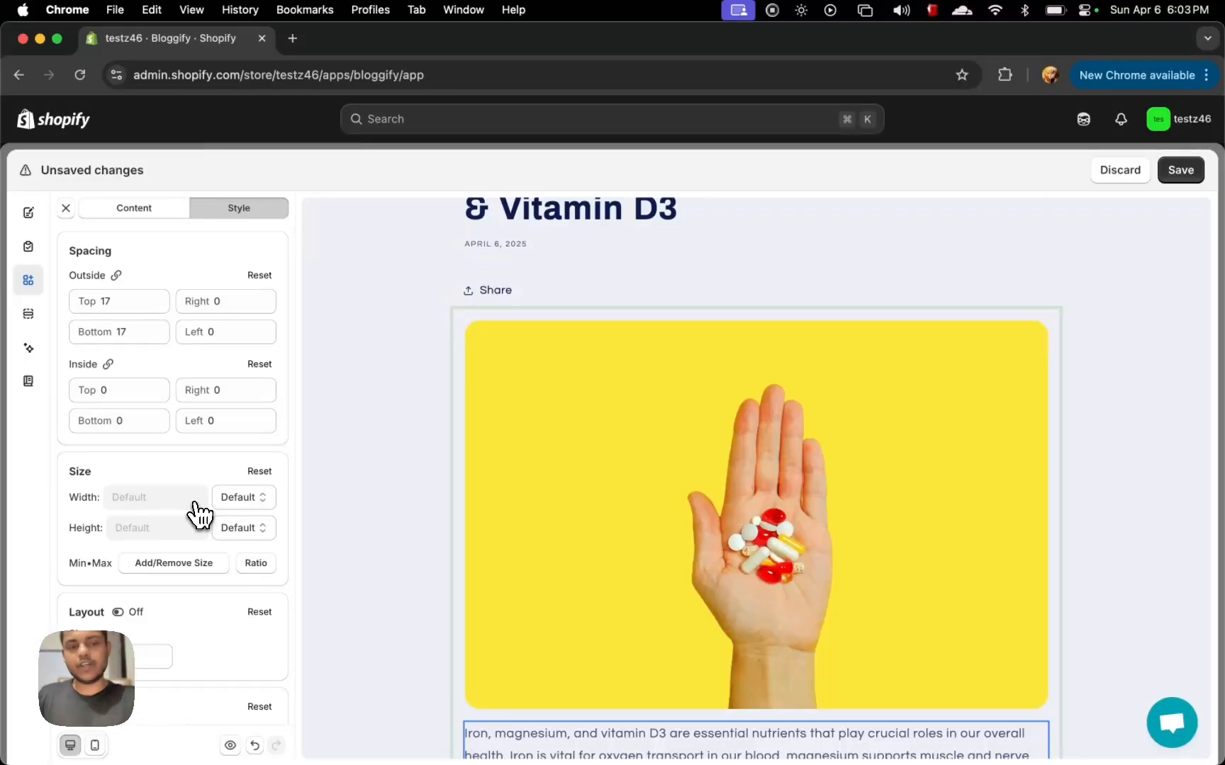
scroll(623, 468, "down", 6)
scroll(637, 432, "up", 2)
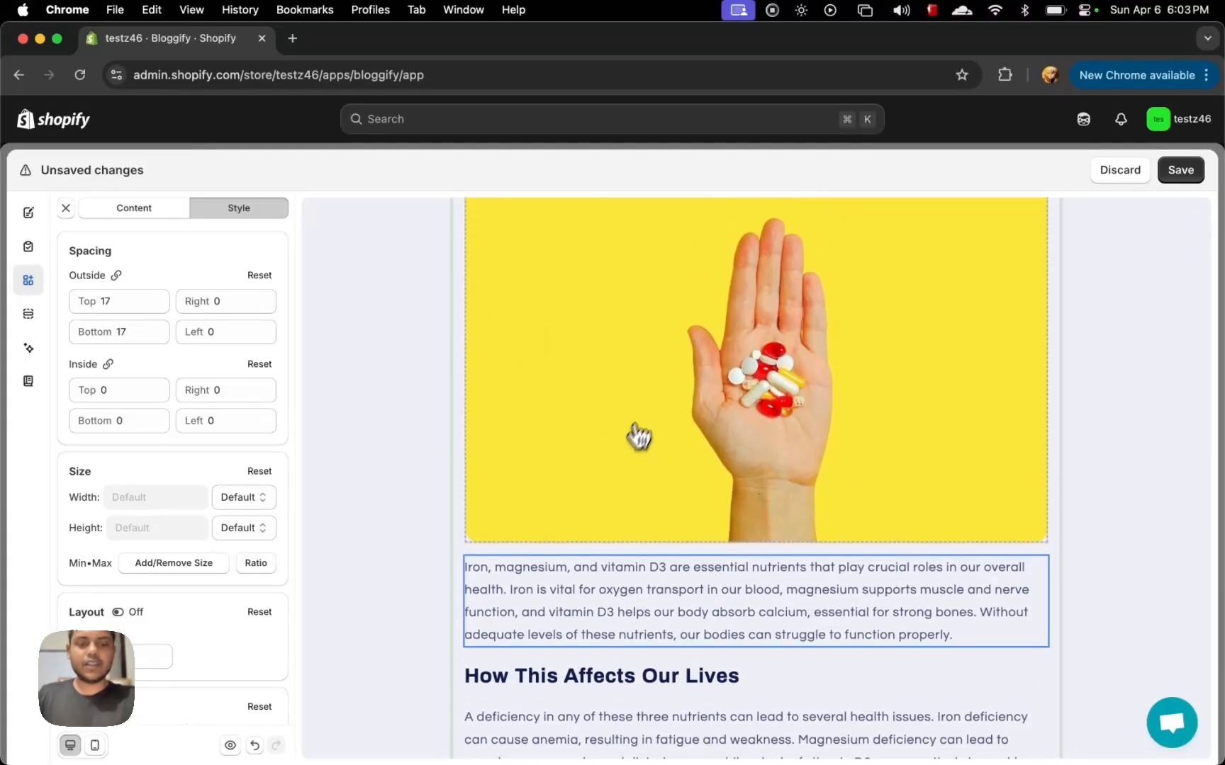
Step: Give the hand-with-pills image a solid 4 px border in bright turquoise green
left_click(653, 410)
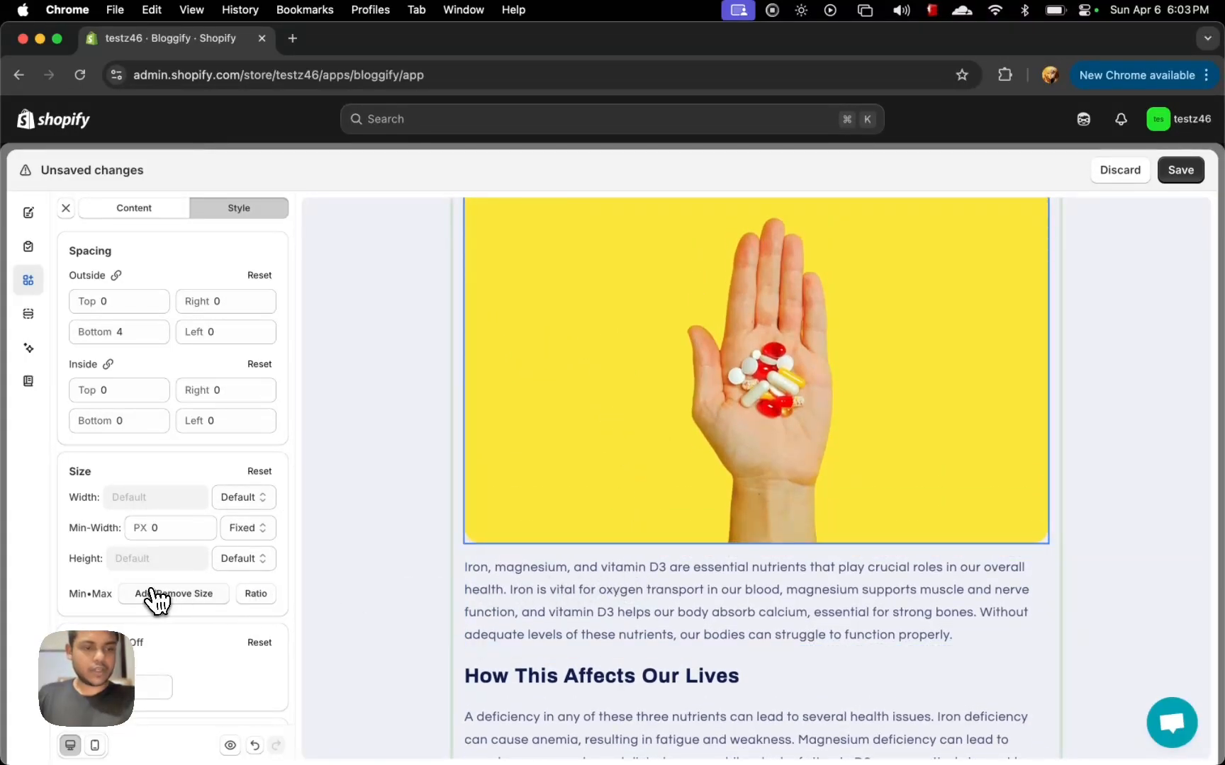
scroll(153, 602, "down", 5)
scroll(151, 601, "down", 1)
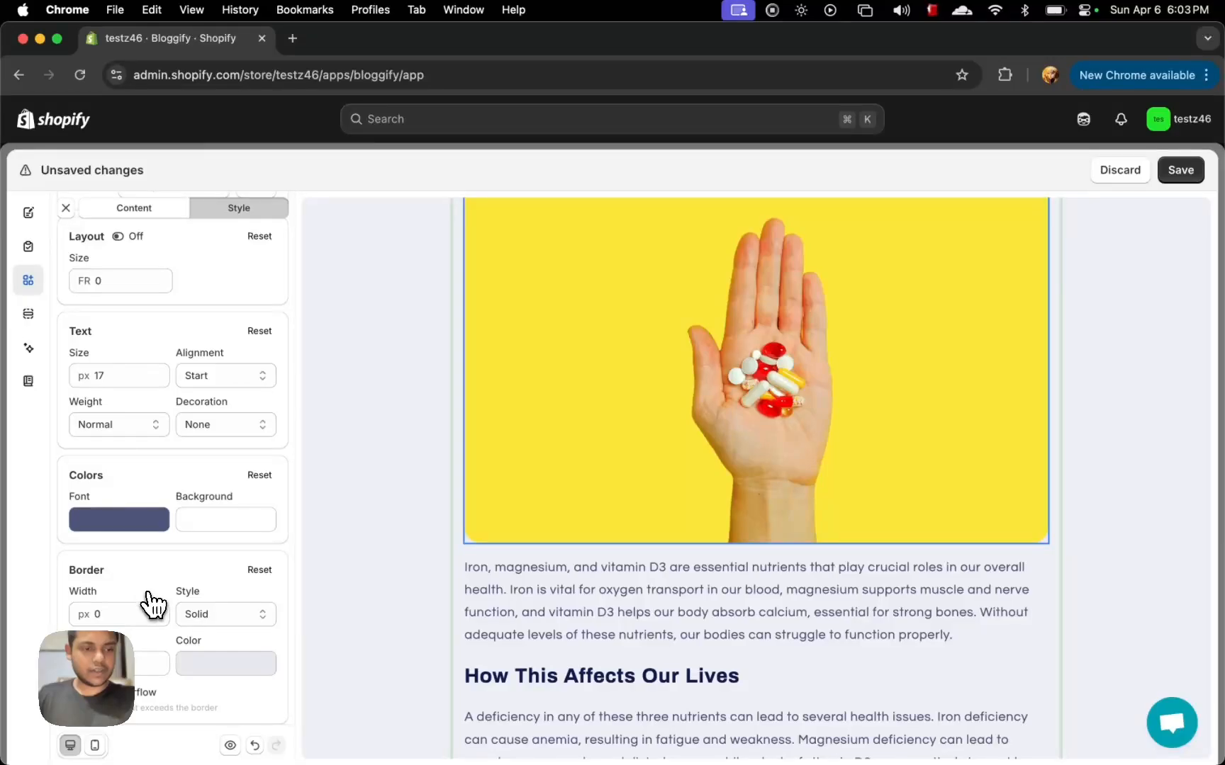
left_click(165, 611)
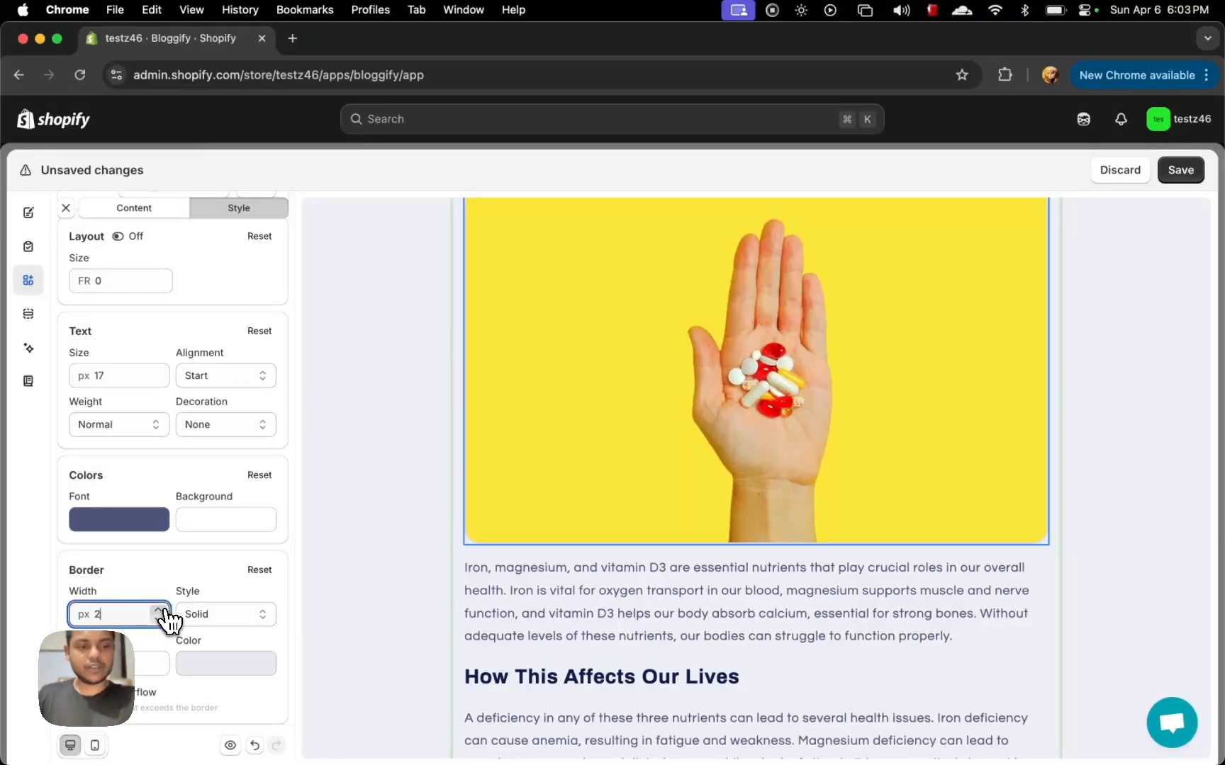
left_click(166, 611)
left_click(166, 611)
left_click(215, 669)
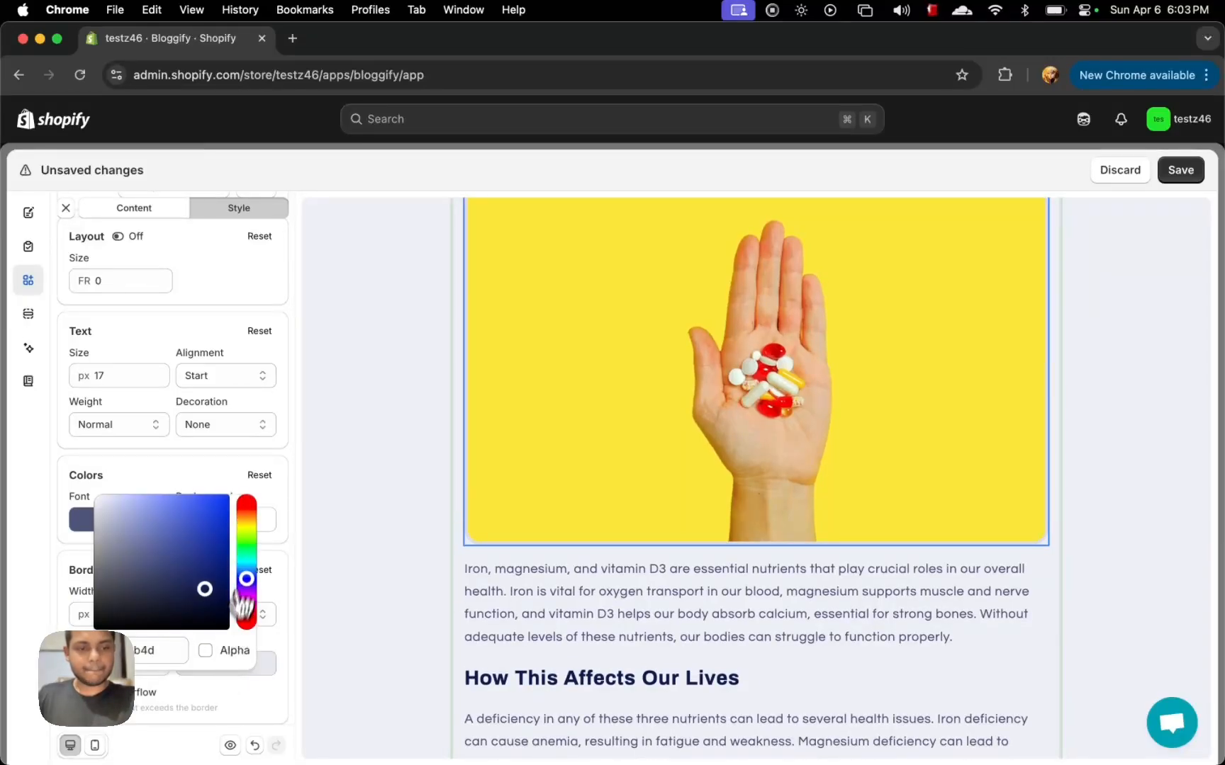
left_click(246, 560)
mouse_move(197, 533)
left_mouse_down()
mouse_move(178, 509)
mouse_move(236, 501)
left_mouse_up()
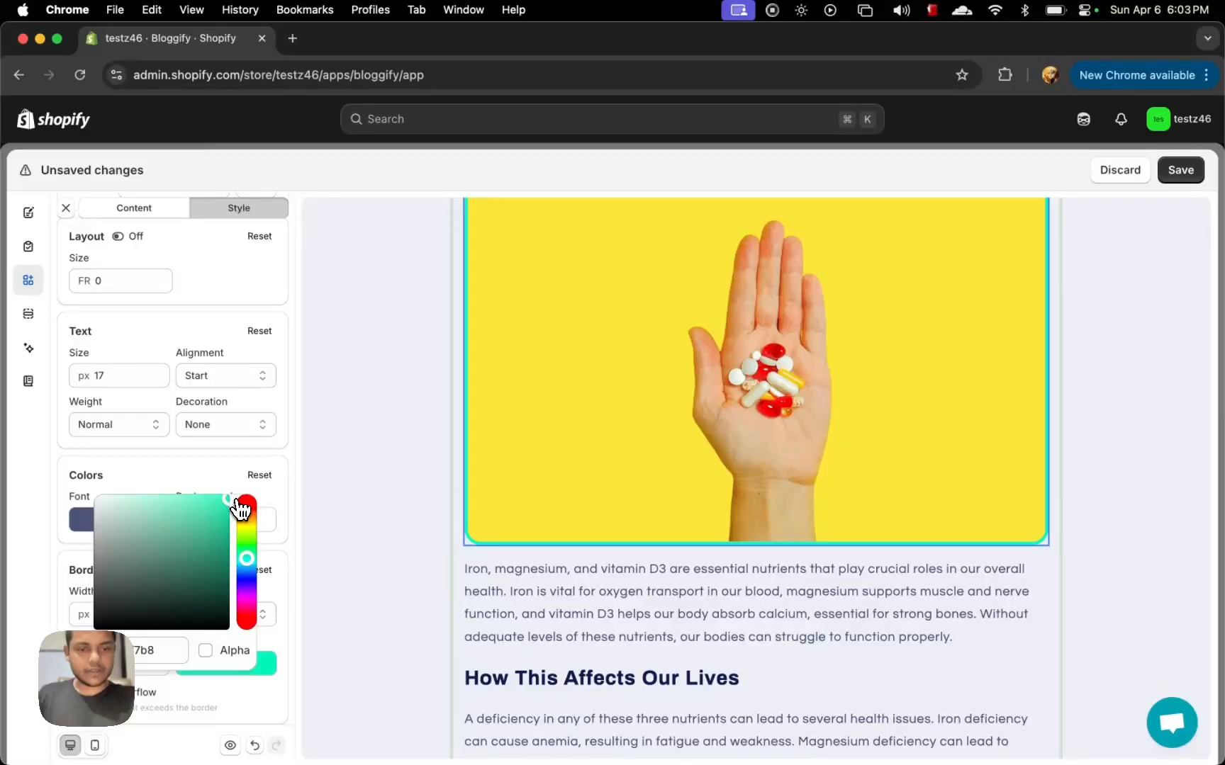
left_click(533, 589)
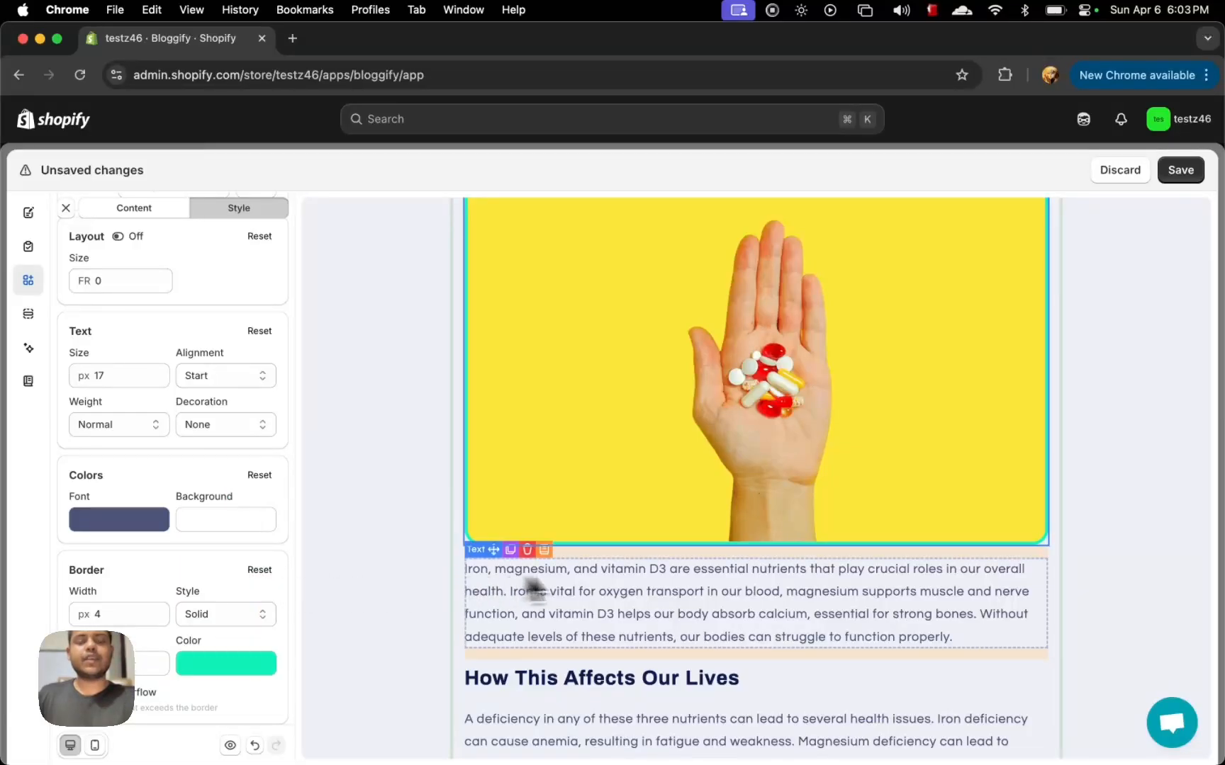
scroll(613, 585, "up", 3)
scroll(612, 585, "down", 2)
left_click(611, 571)
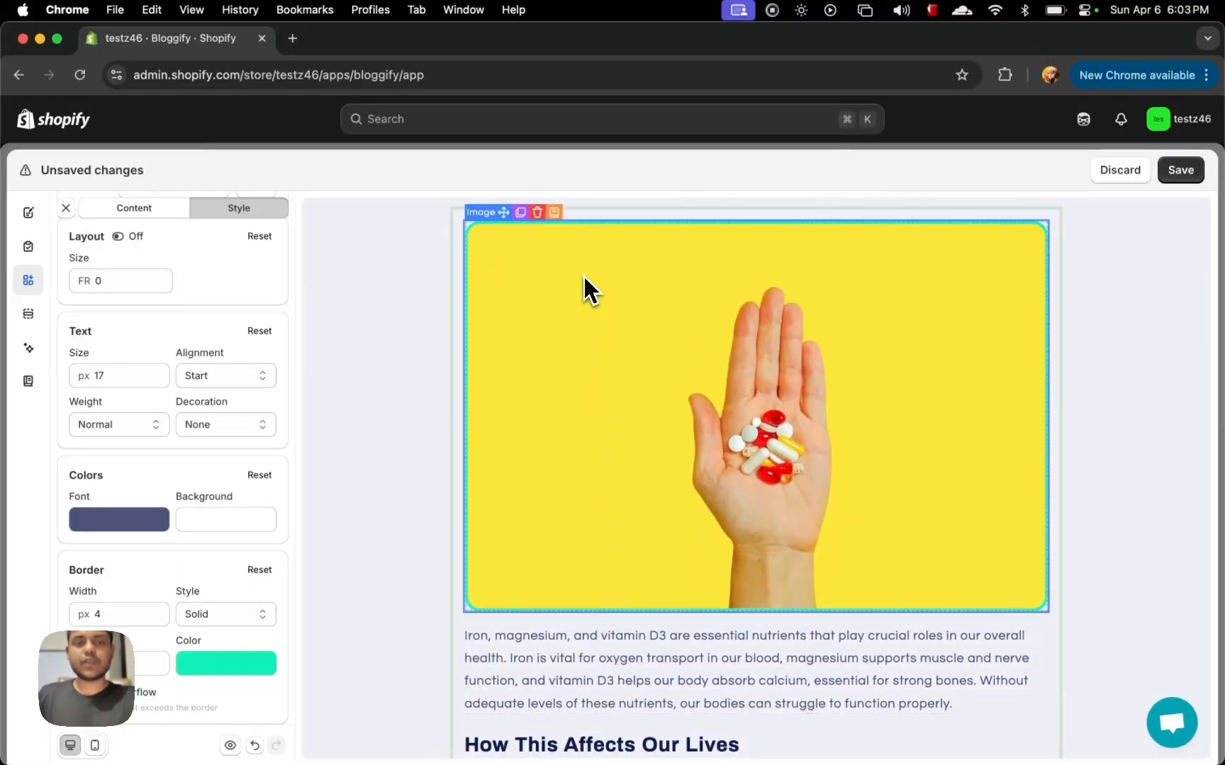
Step: View the dialog for saving the bordered image as a custom block, close it unsaved, and open the saved custom blocks list
scroll(582, 278, "up", 1)
left_click(554, 228)
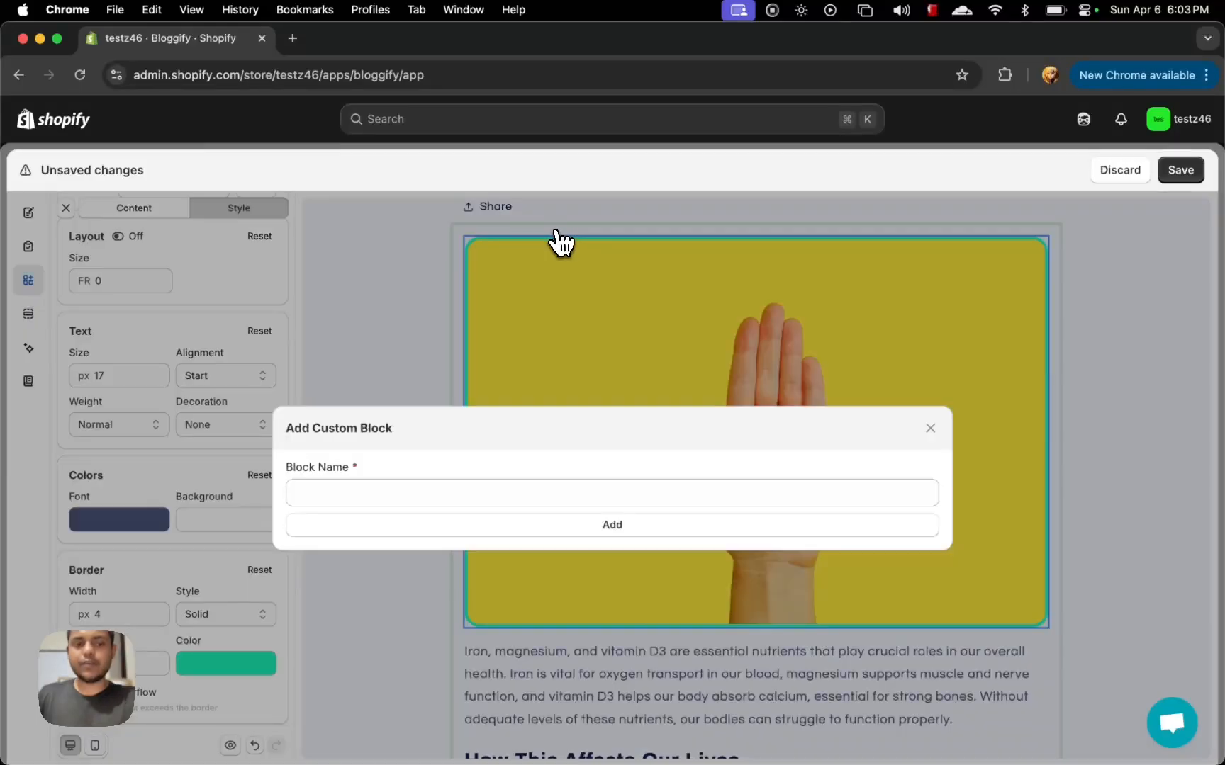
left_click(422, 490)
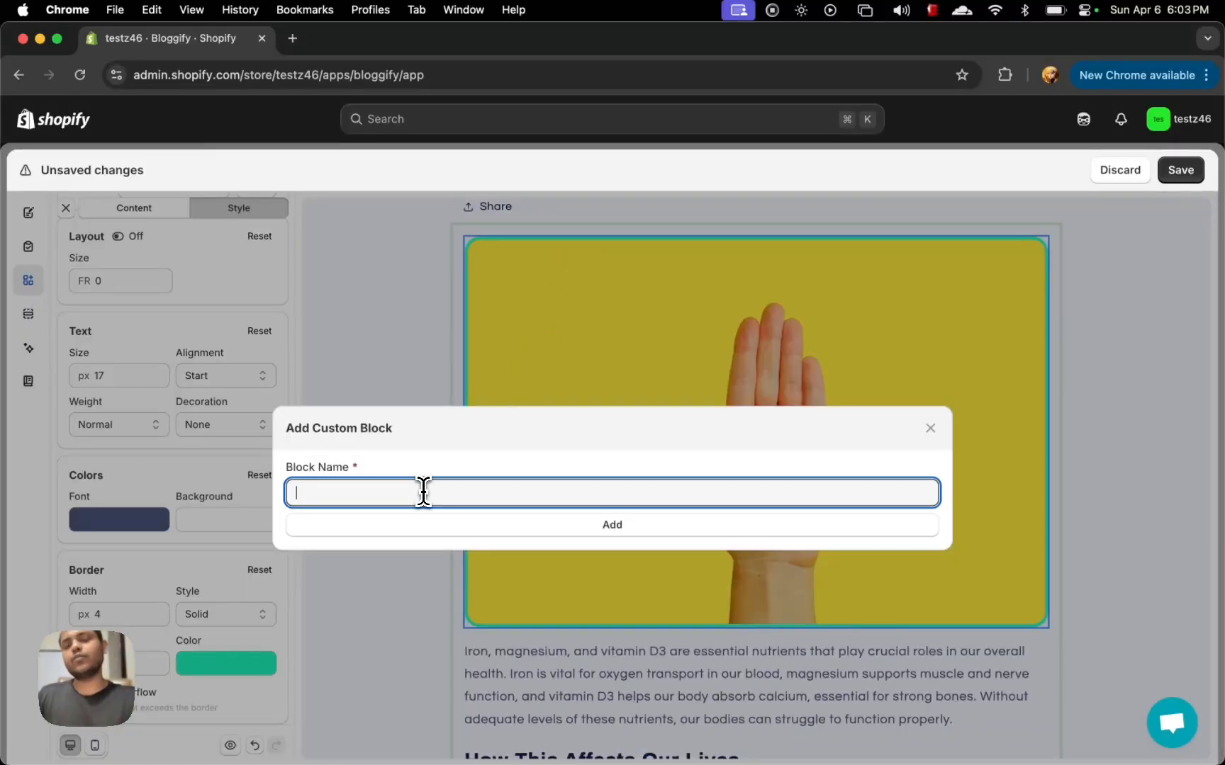
left_click(931, 429)
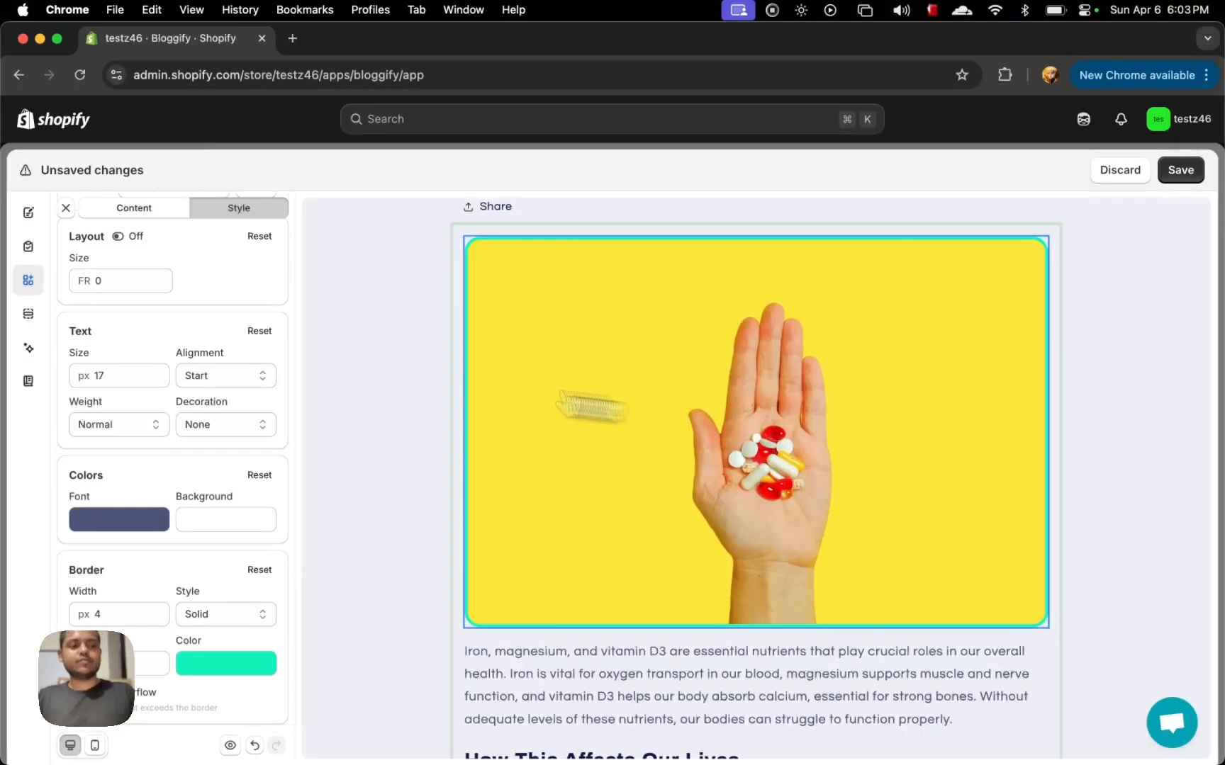
left_click(28, 382)
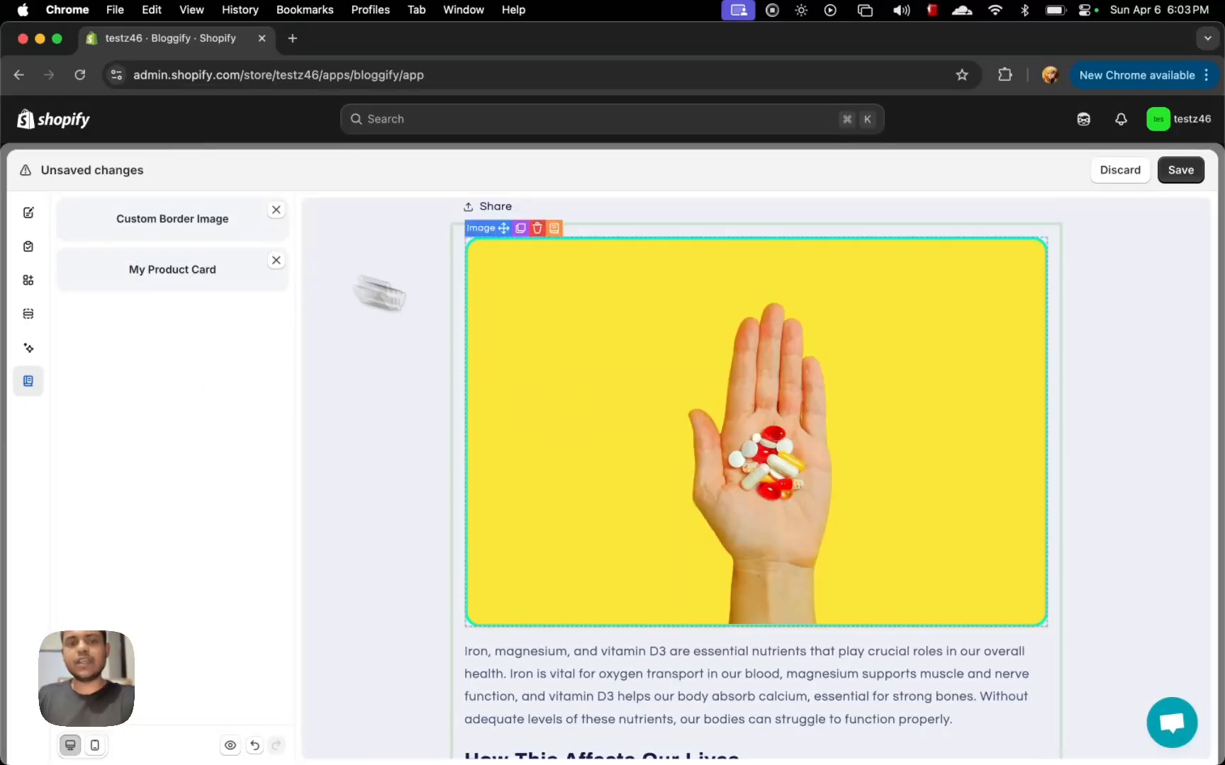
Step: Delete the bordered image at the start of the article and insert the saved Custom Border Image block in its place
left_click(537, 228)
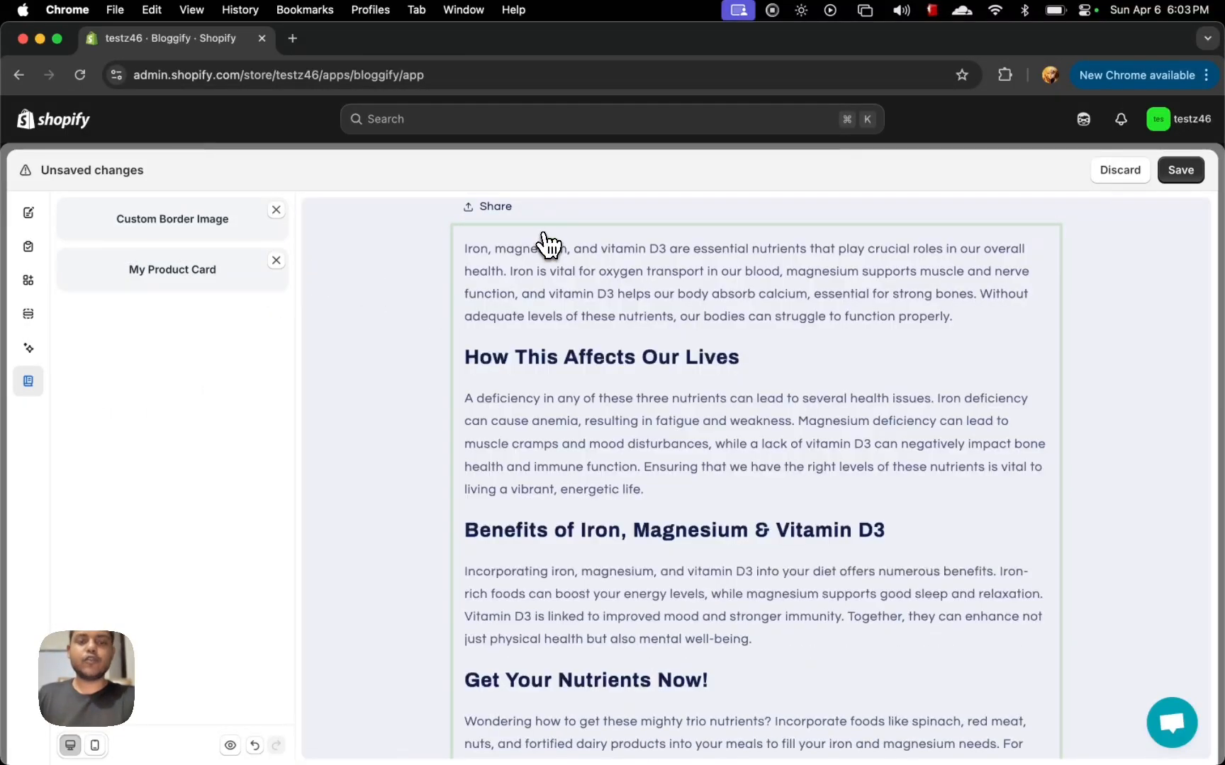
left_click_drag(230, 237, 661, 250)
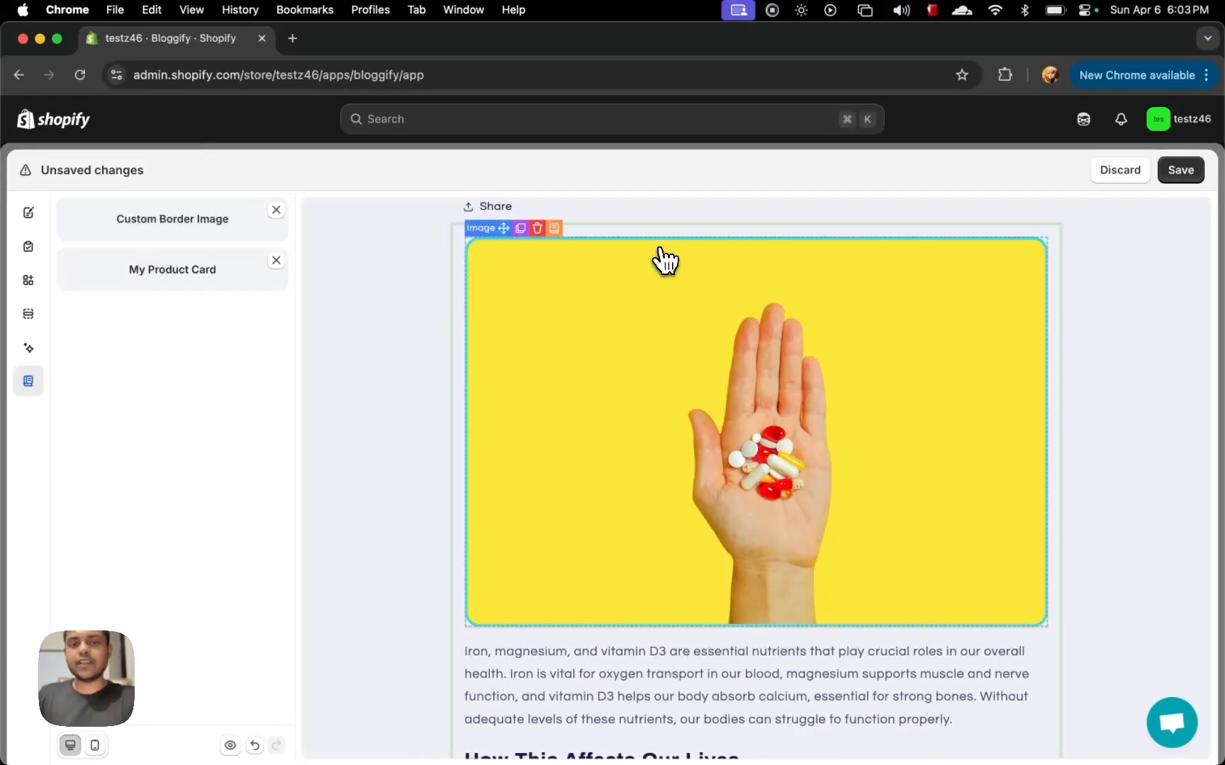
Step: Change the inserted block's picture to the surfboards photo from the library and check its border style settings
left_click(656, 323)
left_click(151, 210)
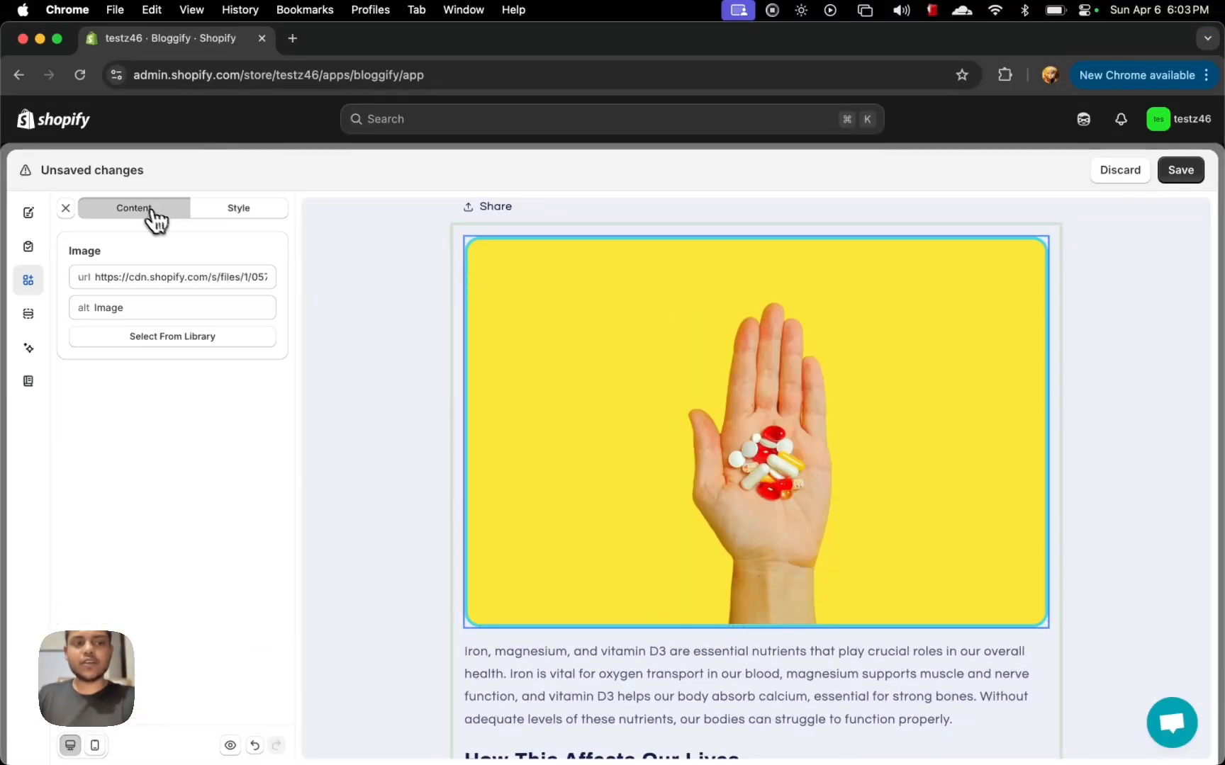
left_click(174, 332)
left_click(499, 455)
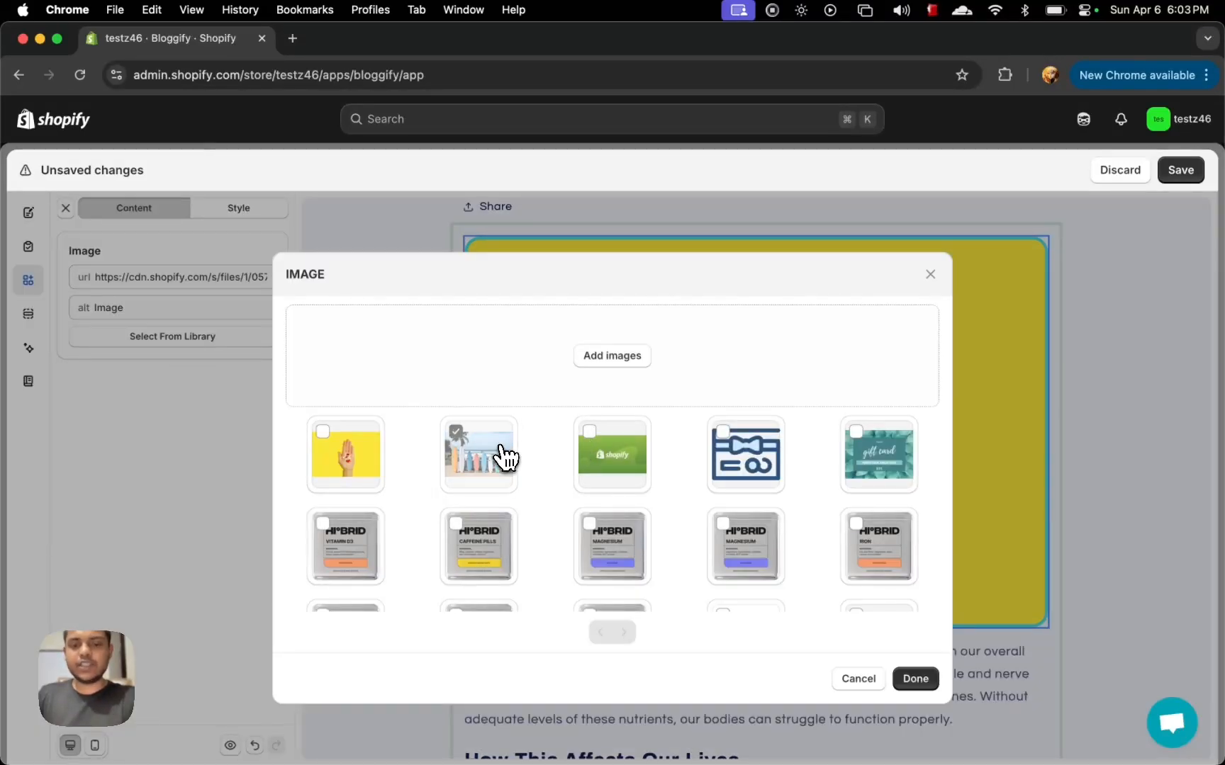
left_click(915, 679)
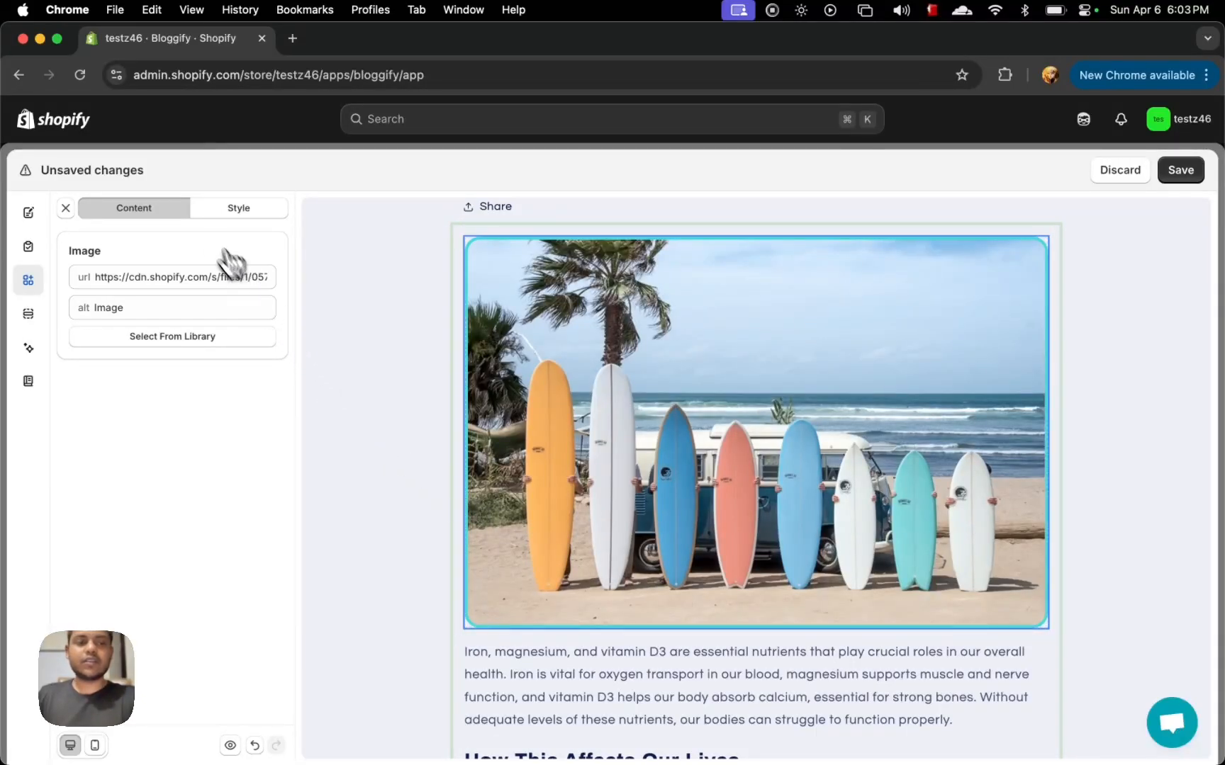
left_click(211, 208)
scroll(190, 439, "down", 5)
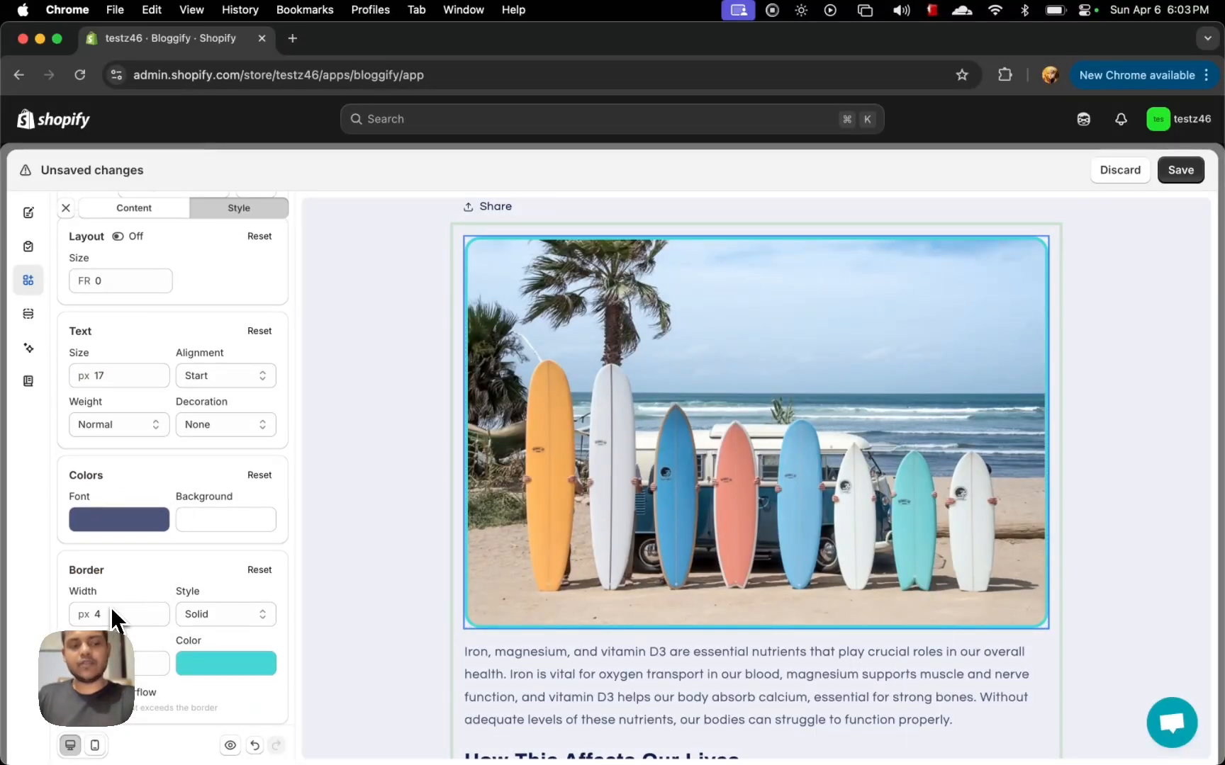
Step: Set the block's picture to the hand-with-pills photo from the library
left_click(132, 209)
left_click(192, 338)
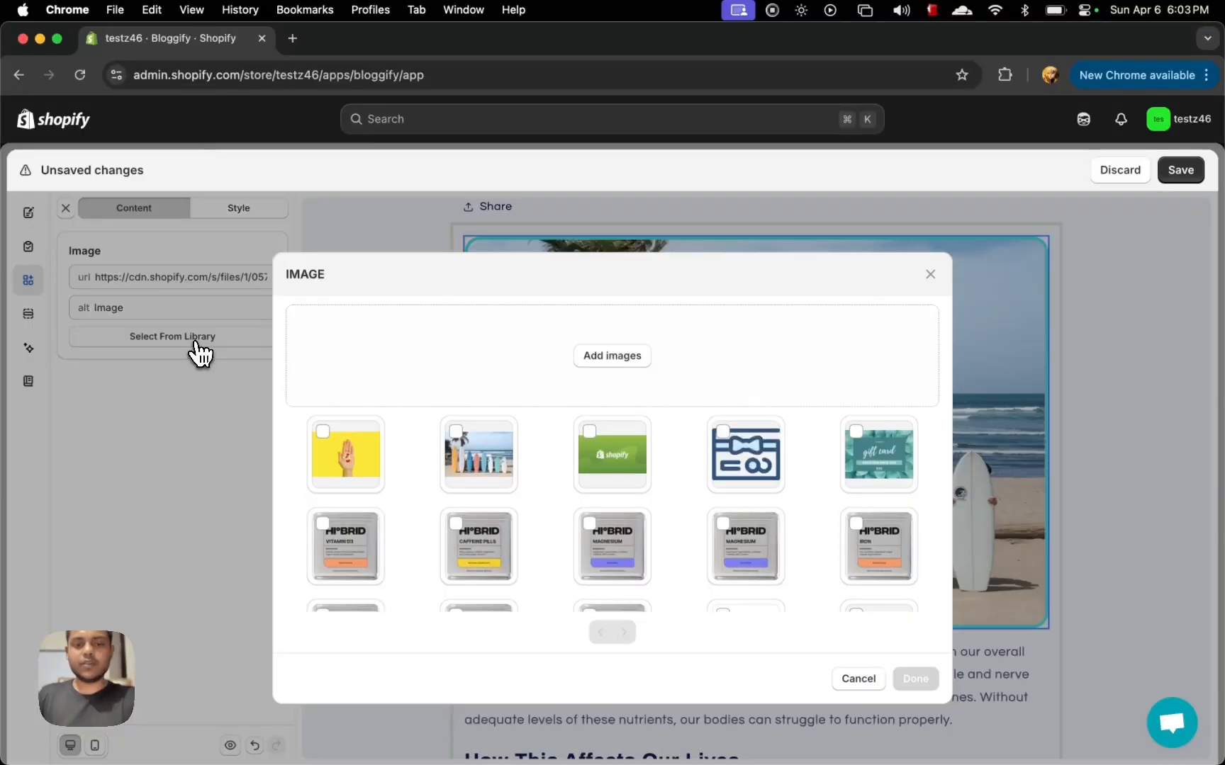
left_click(346, 453)
left_click(915, 678)
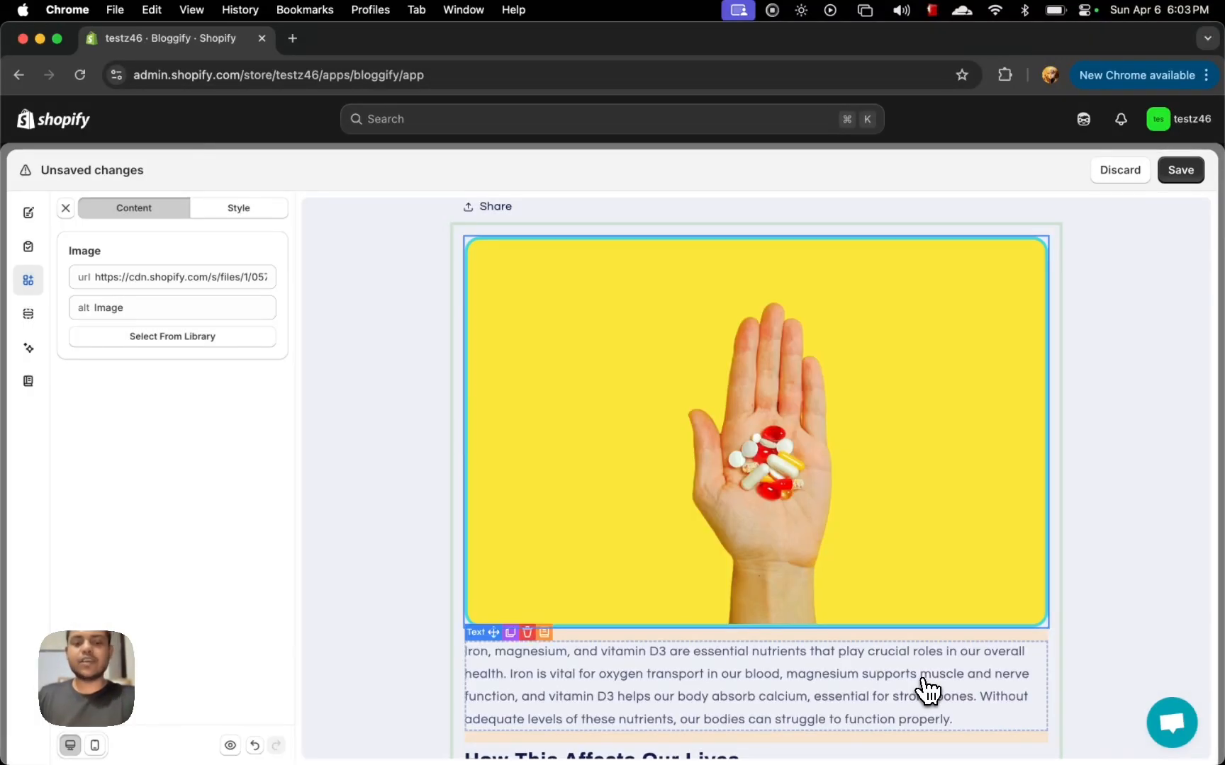
Step: Add a two-column container below the last paragraph of the article and move that paragraph into its right column
scroll(925, 691, "down", 8)
left_click(66, 207)
scroll(677, 439, "down", 3)
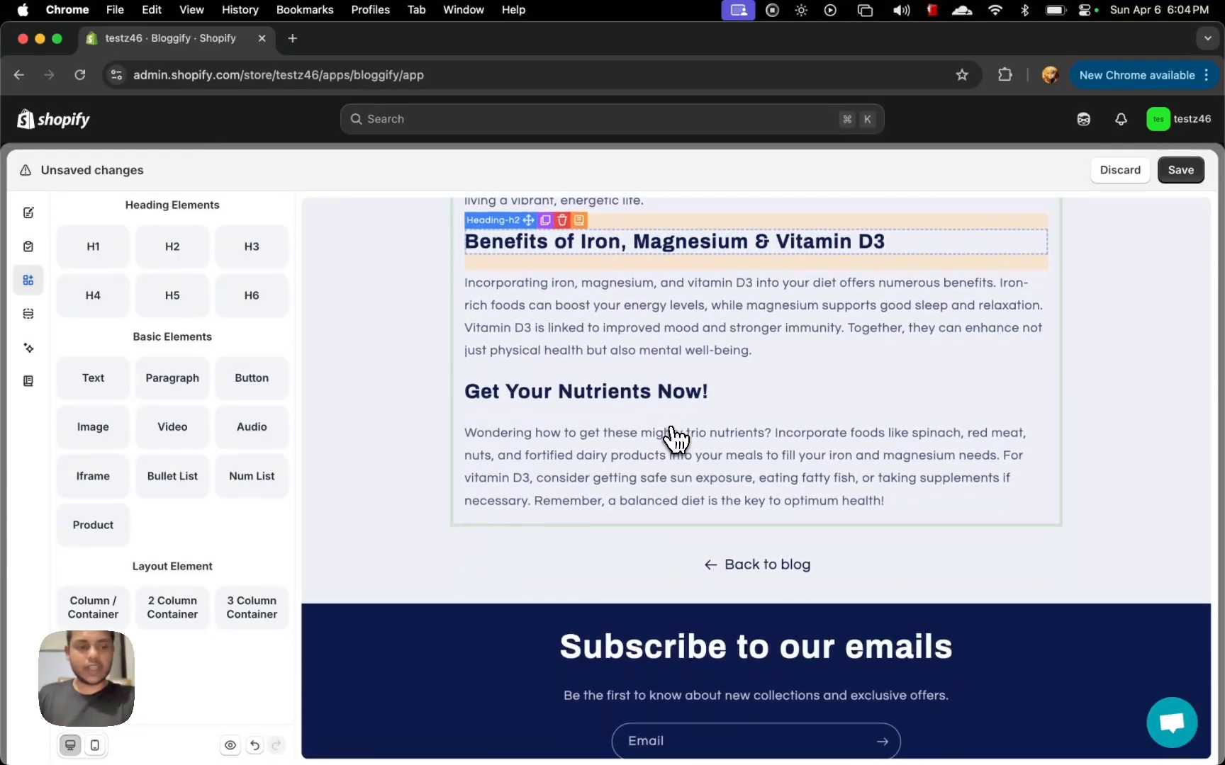
left_click_drag(187, 601, 659, 485)
scroll(659, 484, "down", 2)
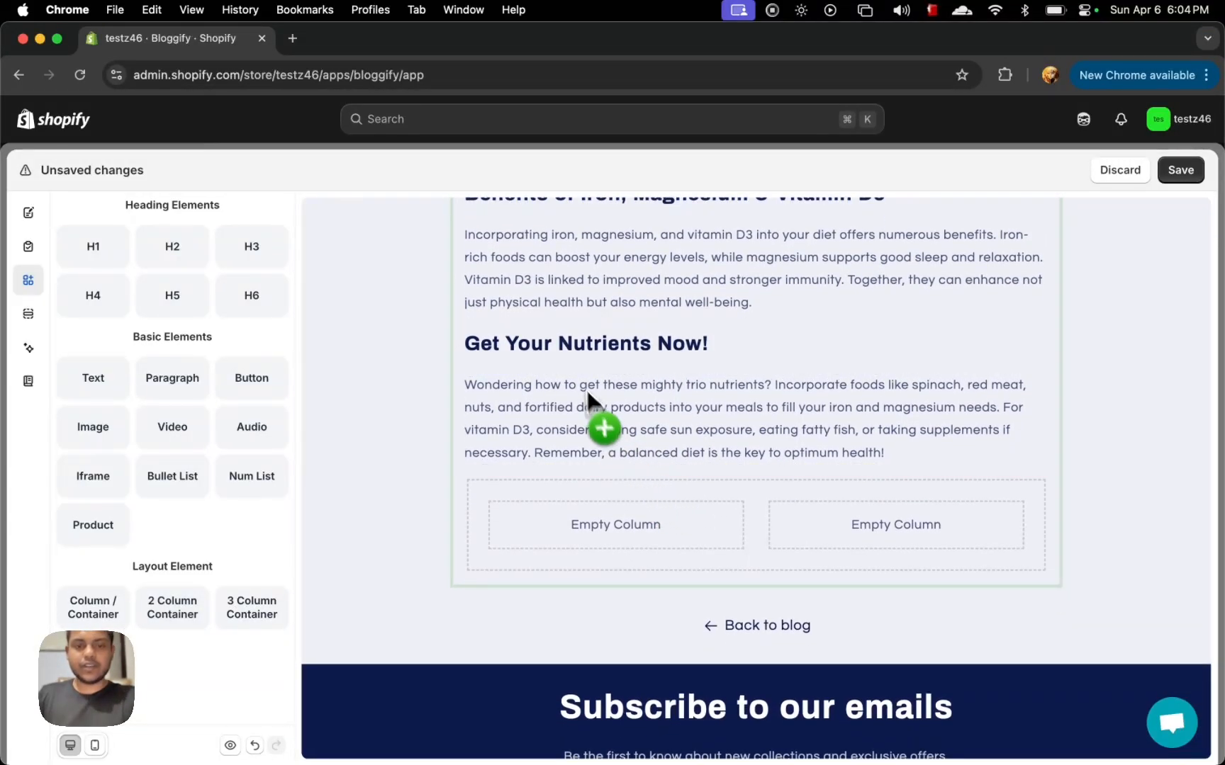
left_click_drag(587, 389, 600, 434)
left_click_drag(490, 366, 908, 529)
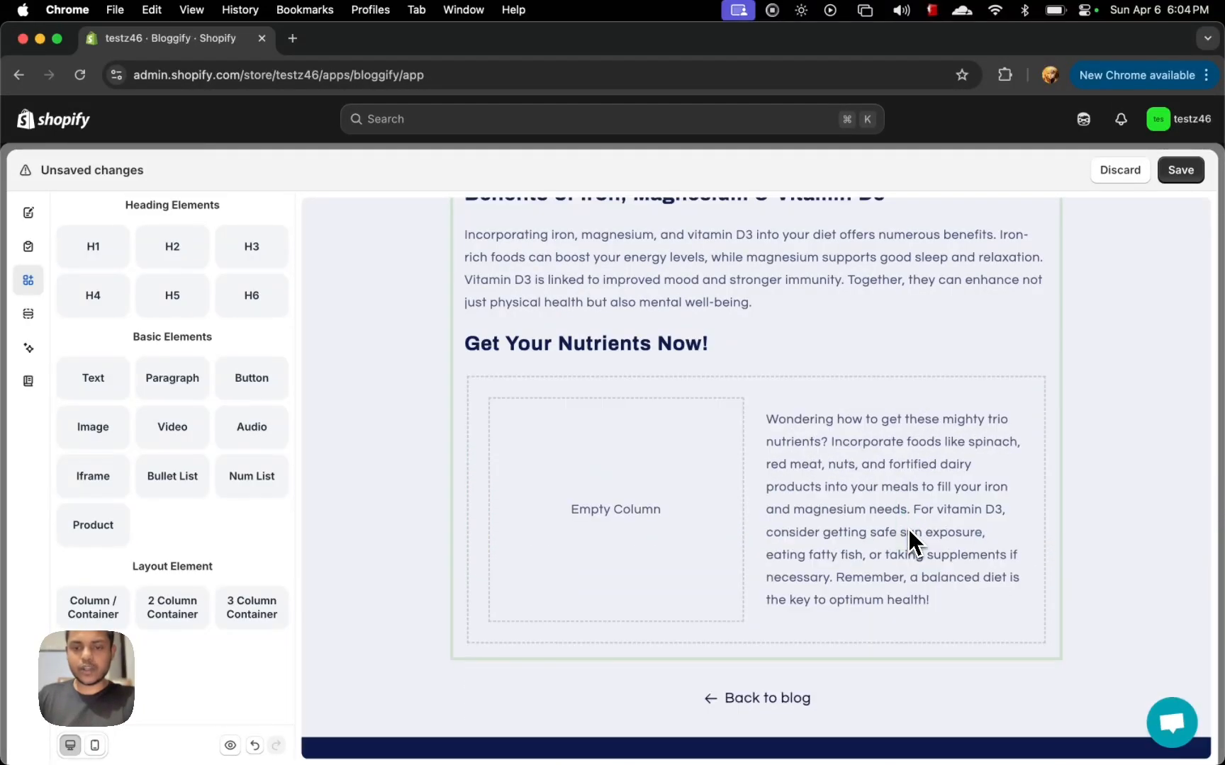
Step: Insert an image element into the empty left column of the two-column container
left_click(580, 504)
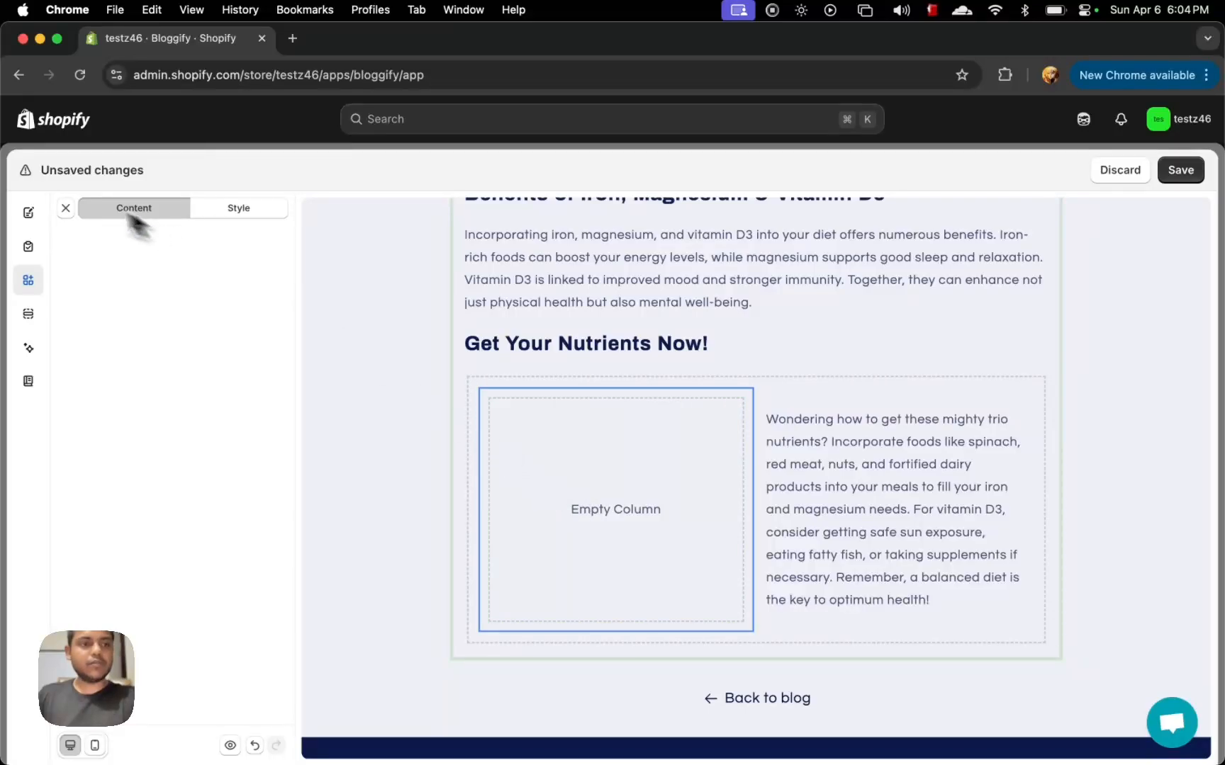
left_click(32, 280)
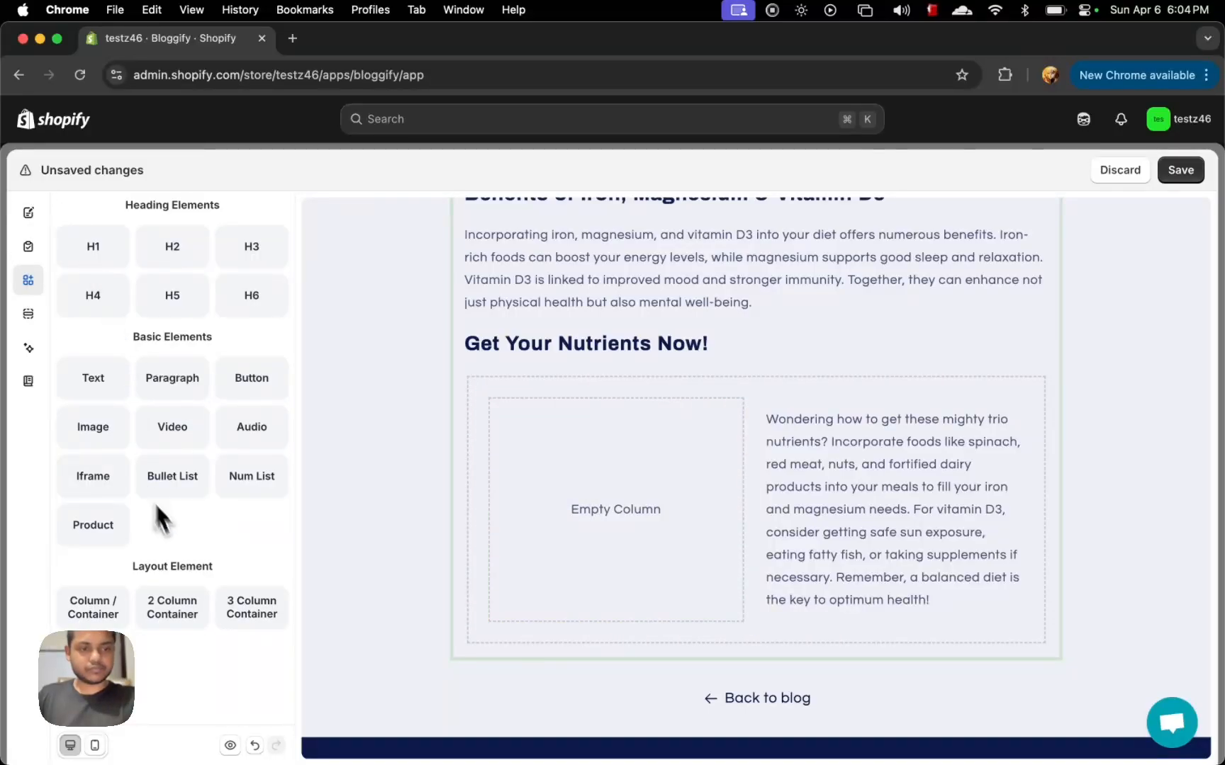
left_click_drag(105, 434, 609, 475)
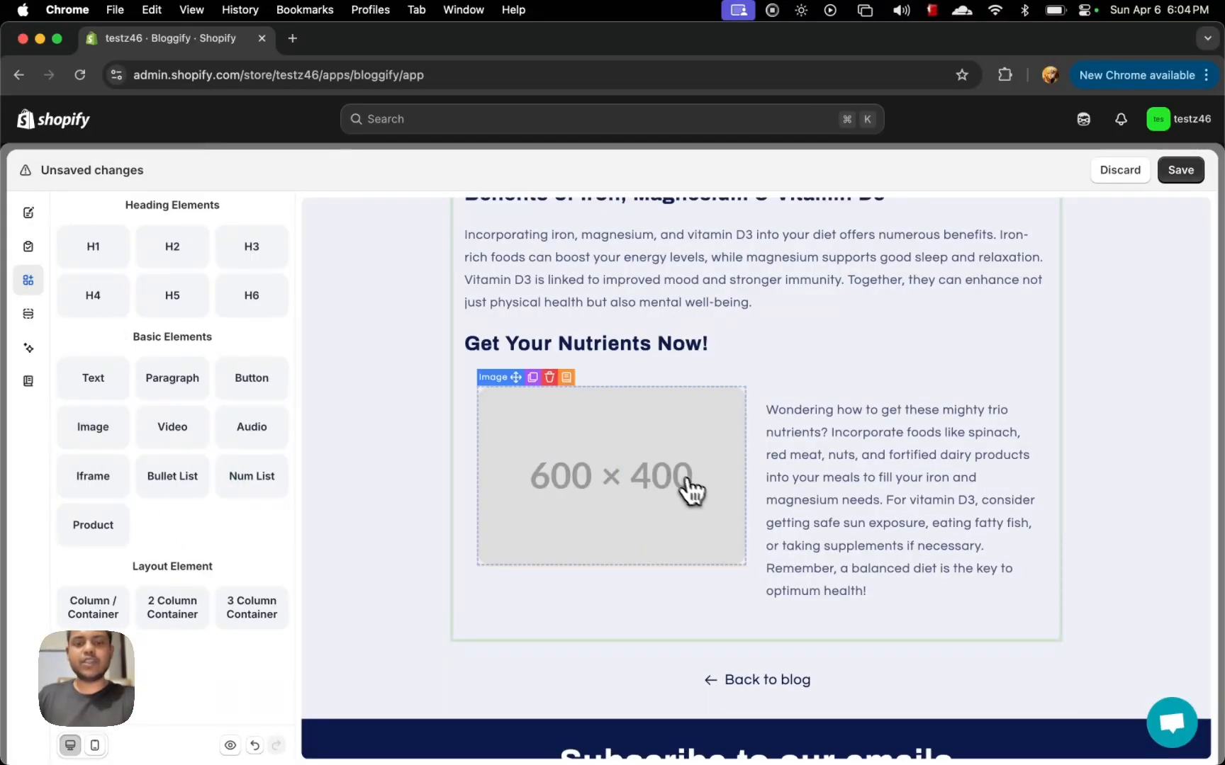
Step: Set the picture of the left column's image to the snowy slope photo from the library
left_click(717, 535)
left_click(172, 338)
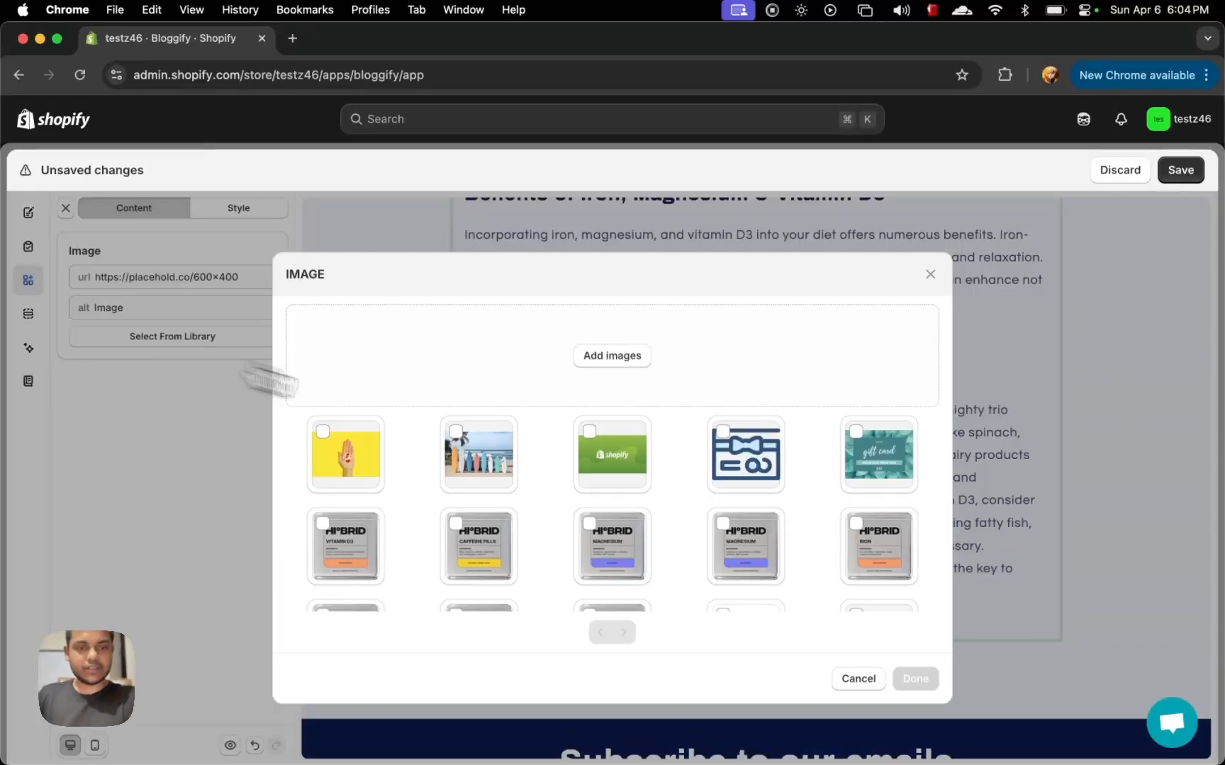
scroll(494, 471, "down", 2)
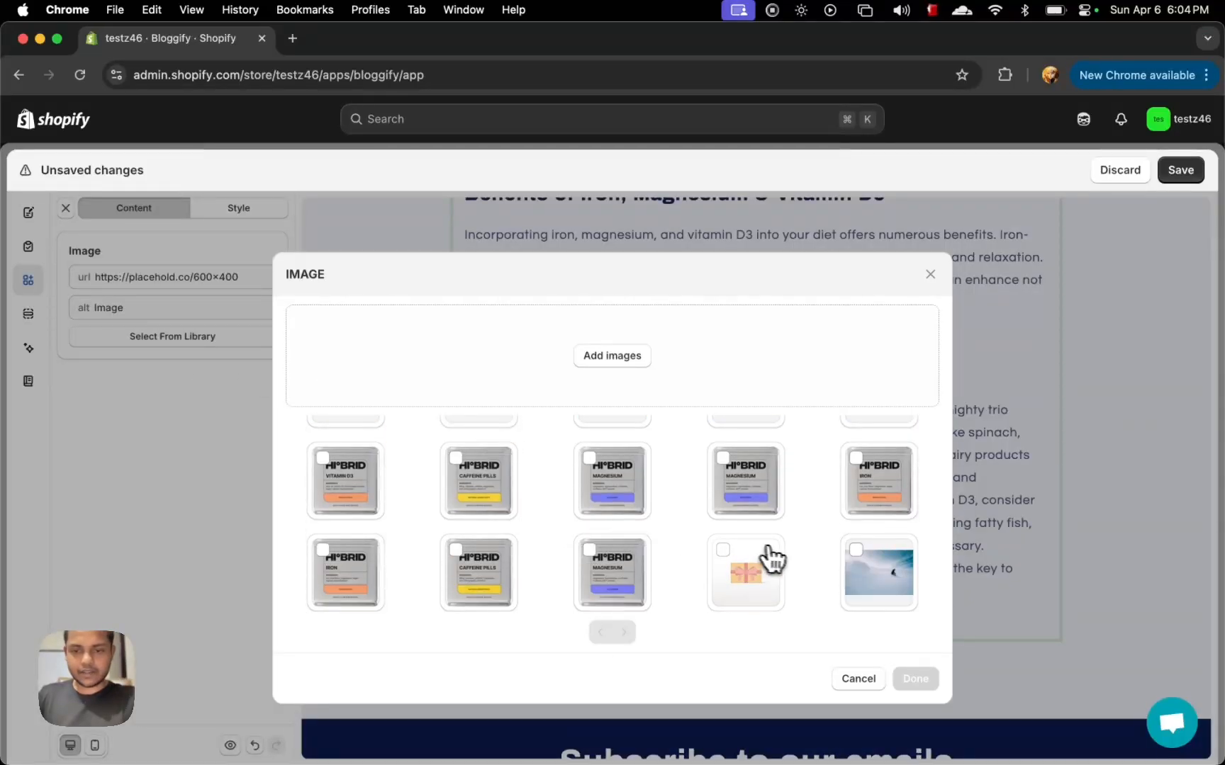
scroll(779, 560, "up", 2)
scroll(836, 564, "down", 2)
left_click(879, 572)
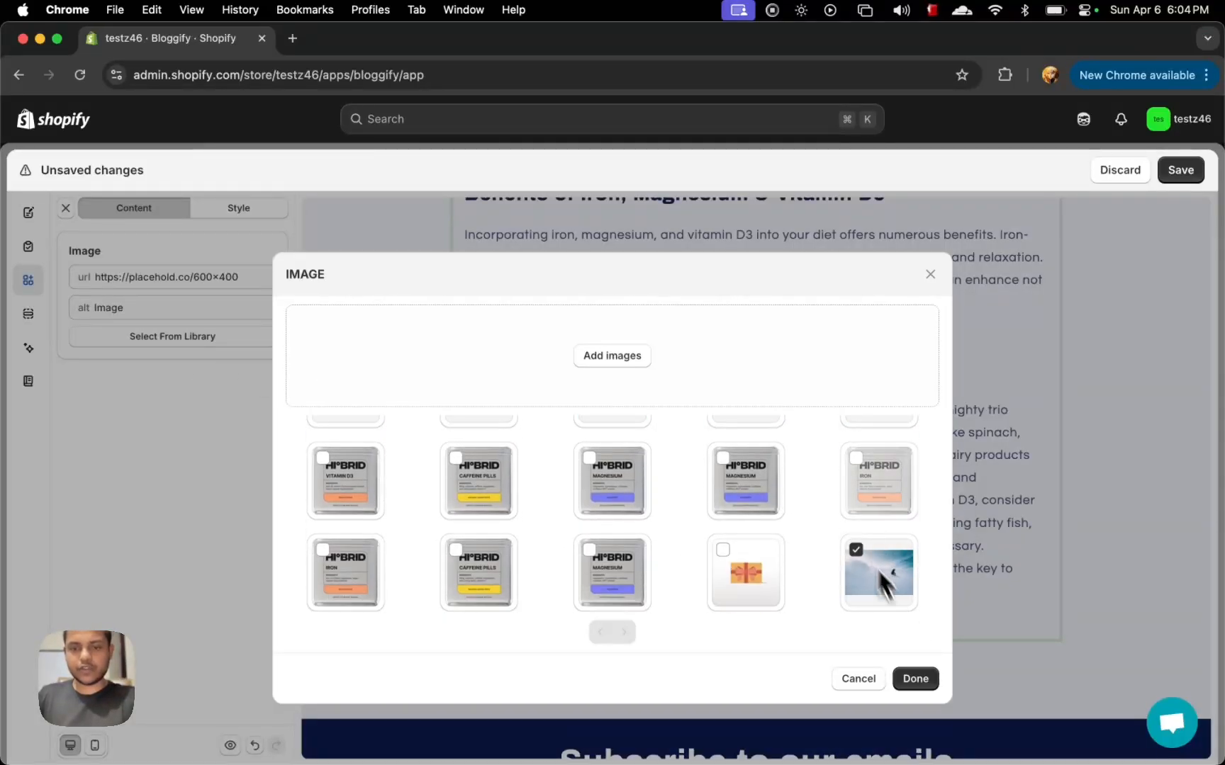
scroll(879, 572, "up", 2)
left_click(914, 679)
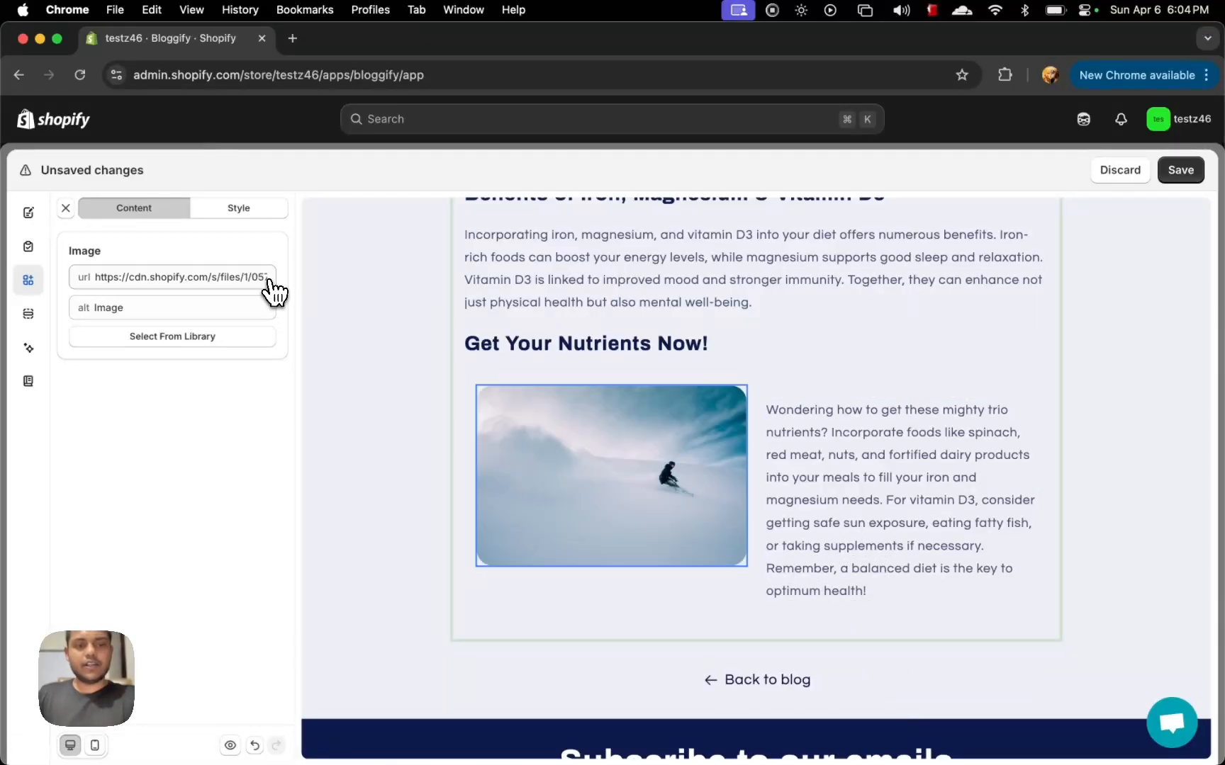
Step: Open the article's layers list, duplicate the Container layer and delete the copy
left_click(32, 319)
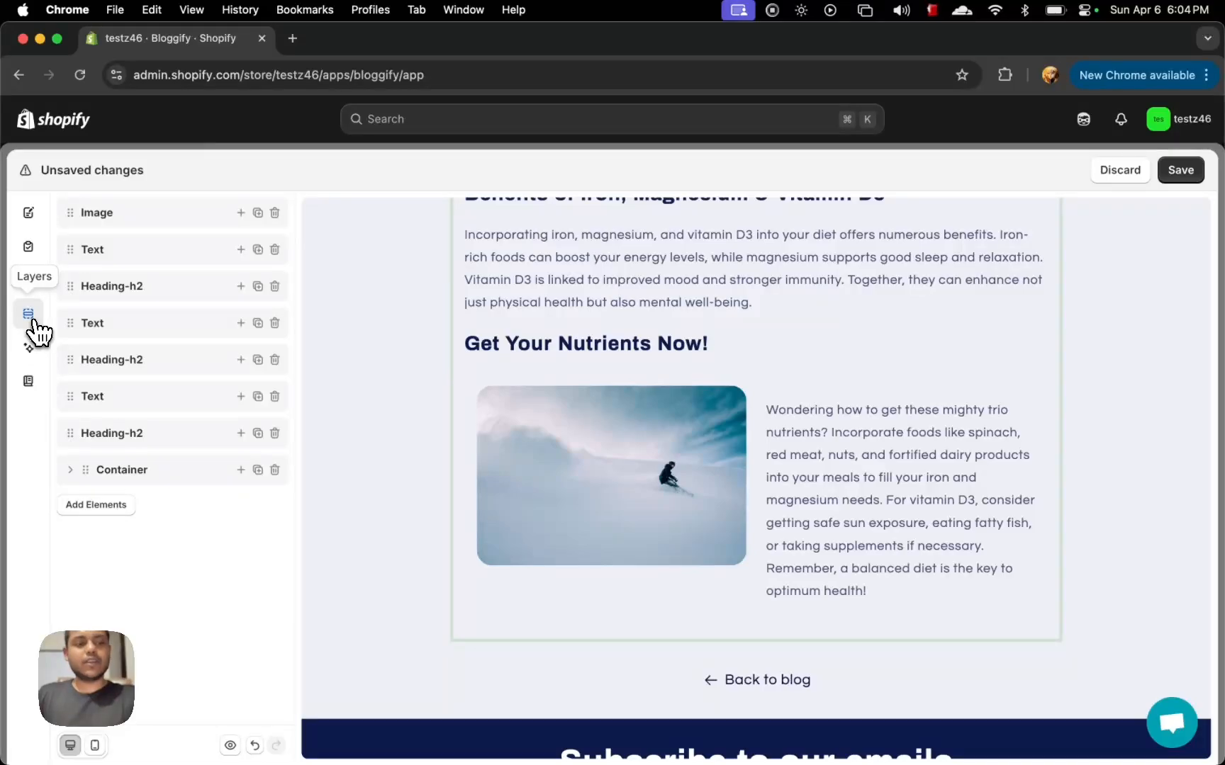
left_click(29, 285)
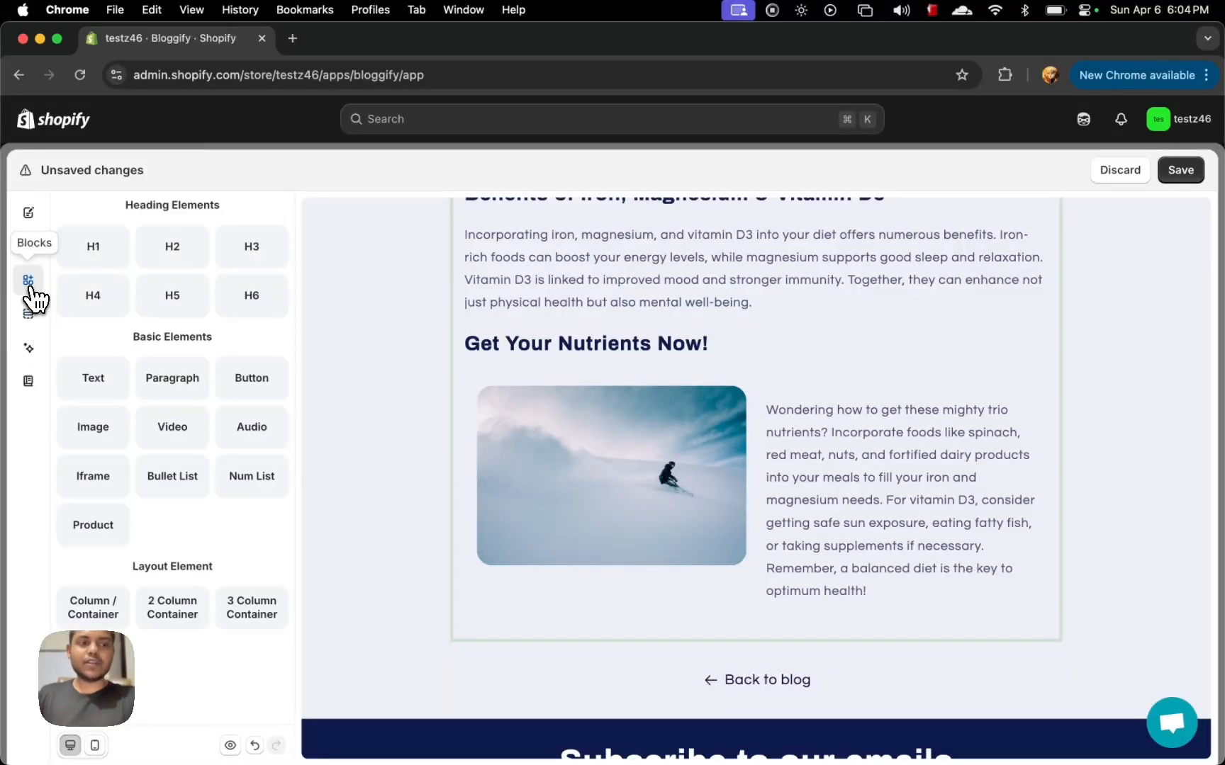
left_click(30, 315)
left_click(157, 484)
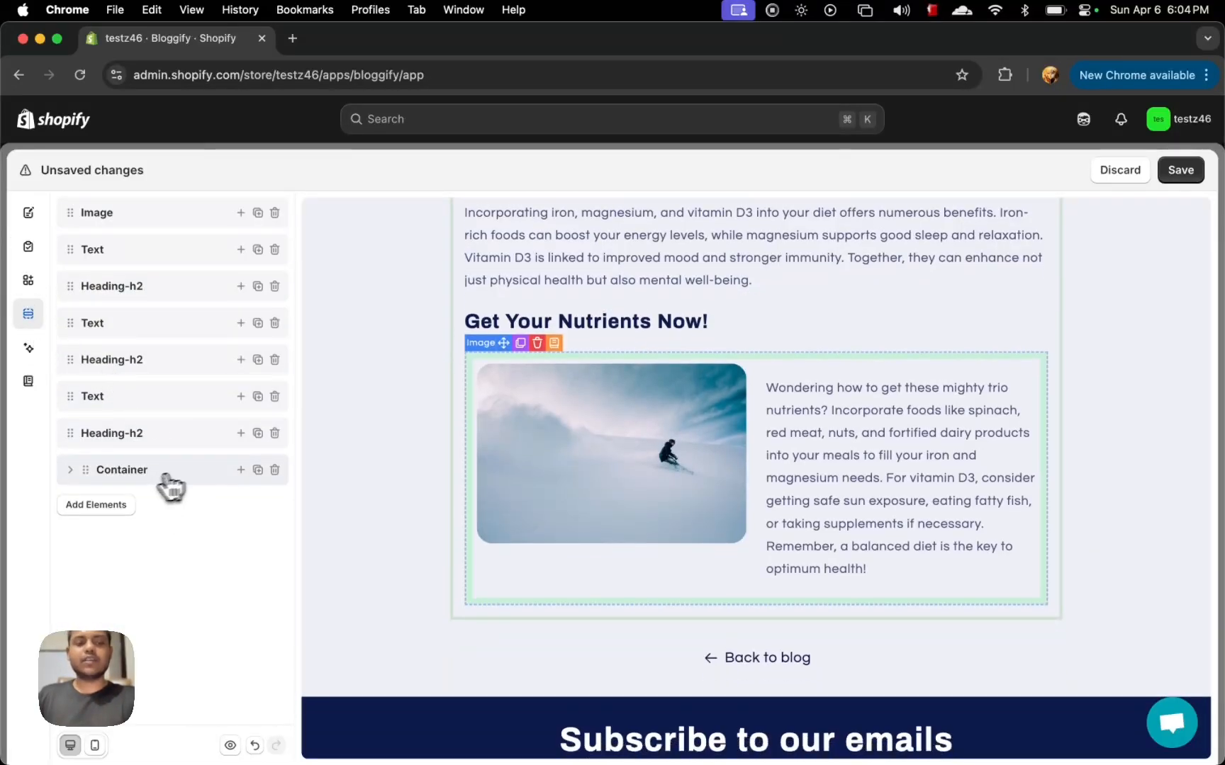
left_click(258, 470)
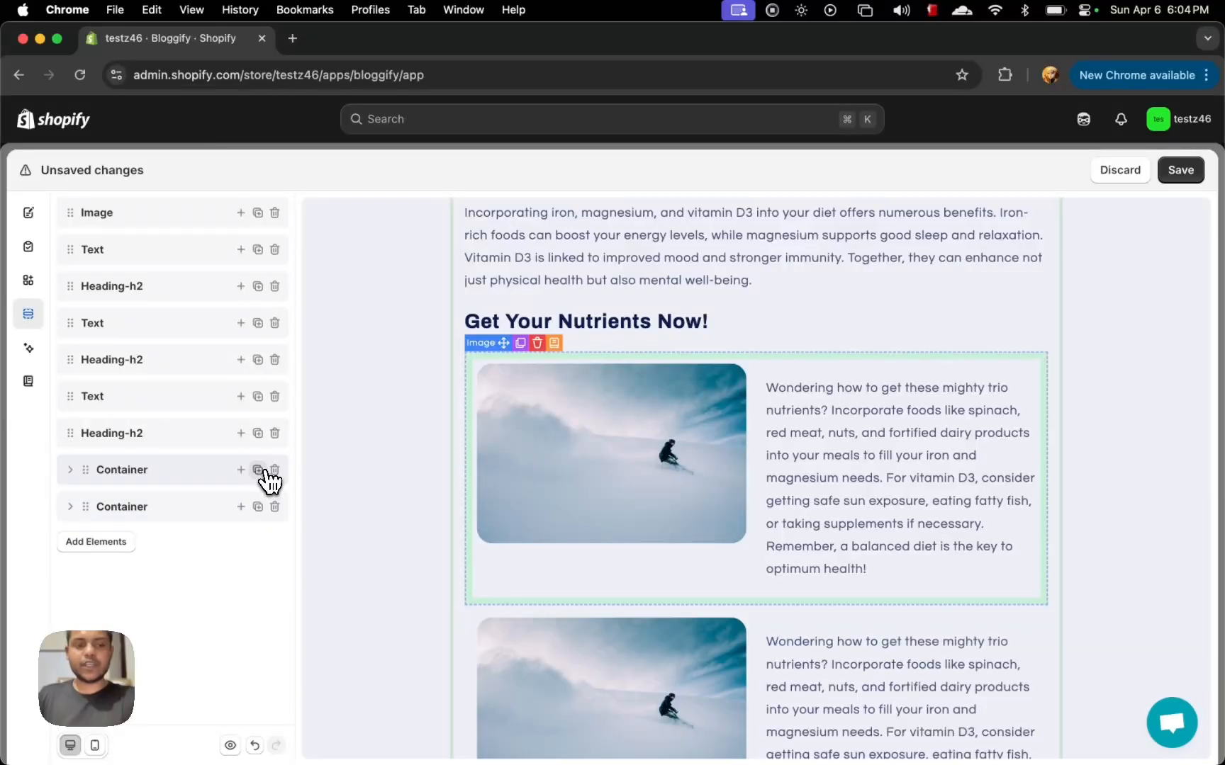
left_click(275, 506)
Step: View the elements available to add from the layers list, and examine the Container layer's columns and content settings
left_click(118, 507)
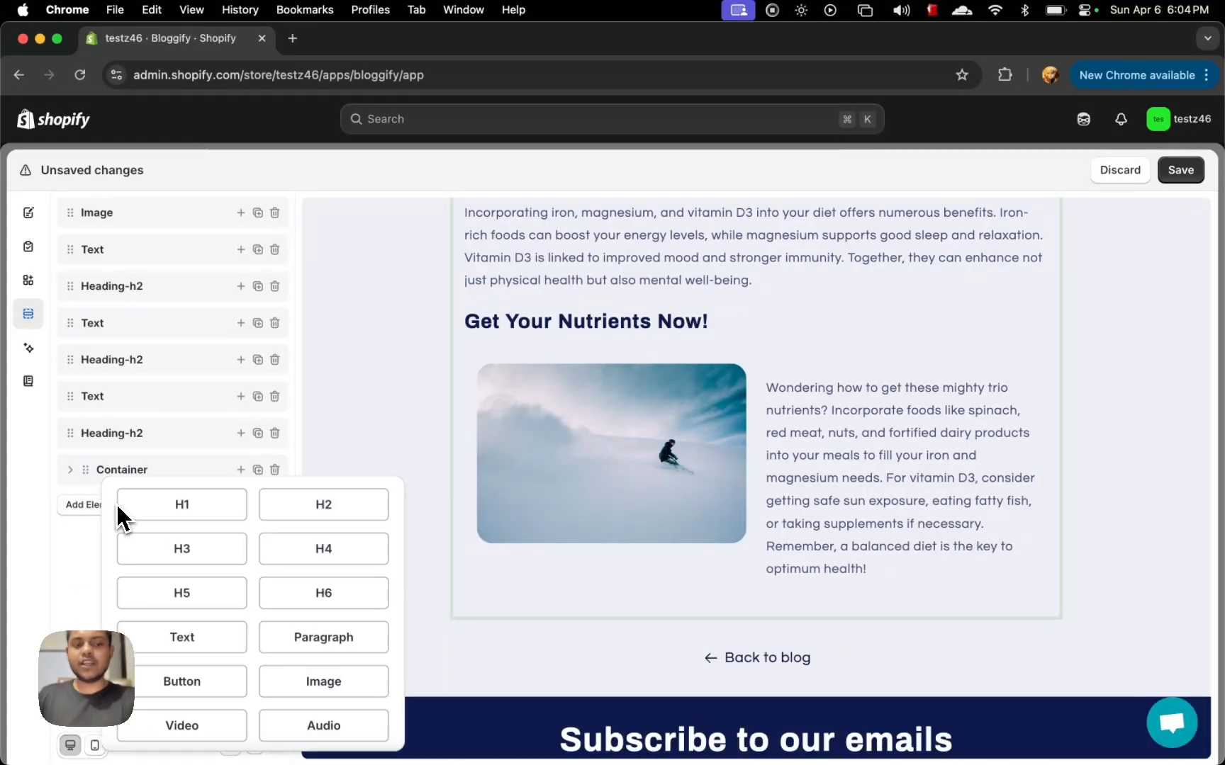
left_click(93, 600)
left_click(70, 470)
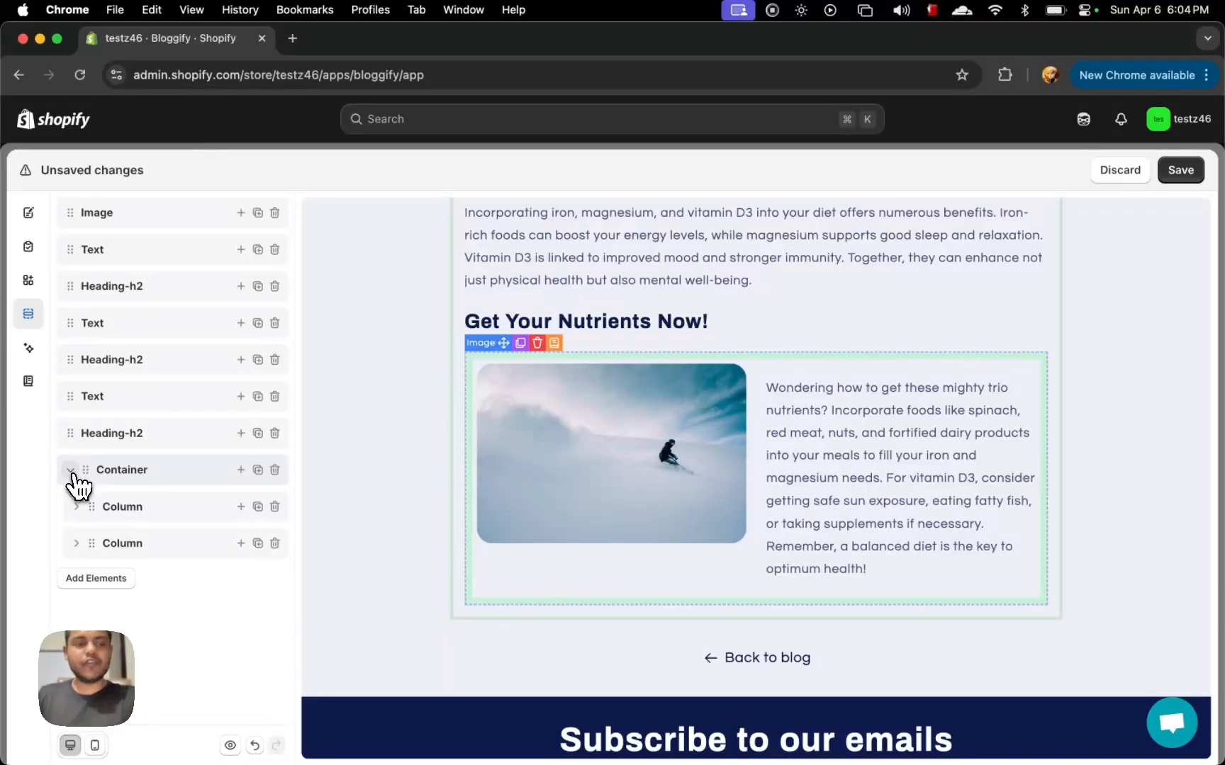
left_click(172, 470)
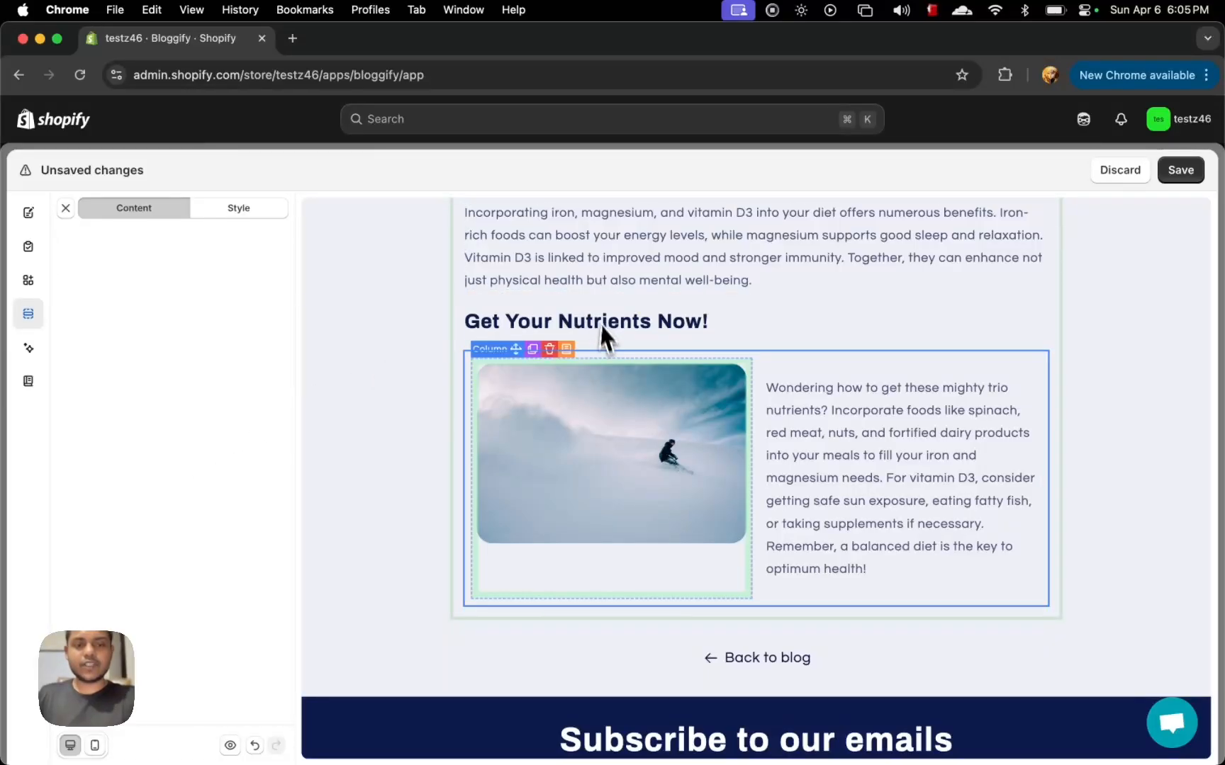
left_click(65, 207)
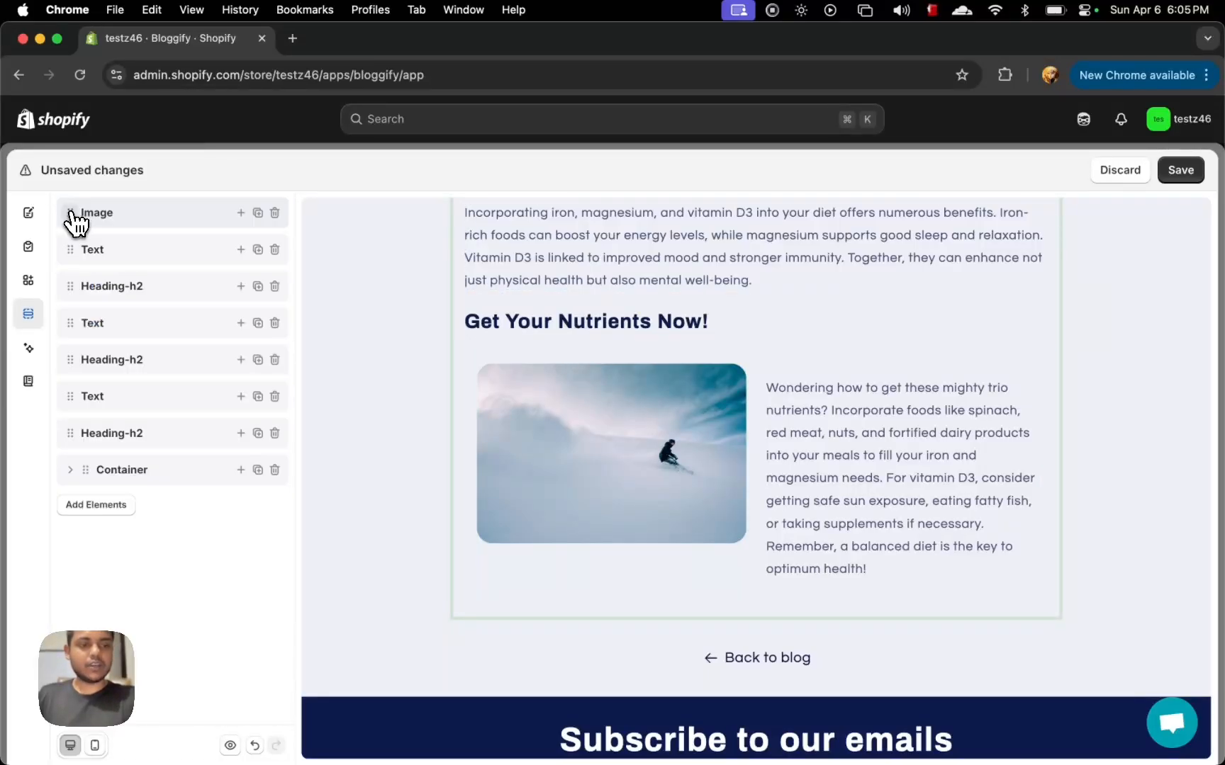
Step: Select the two-column container and set its vertical alignment to Center
left_click(96, 470)
left_click(174, 471)
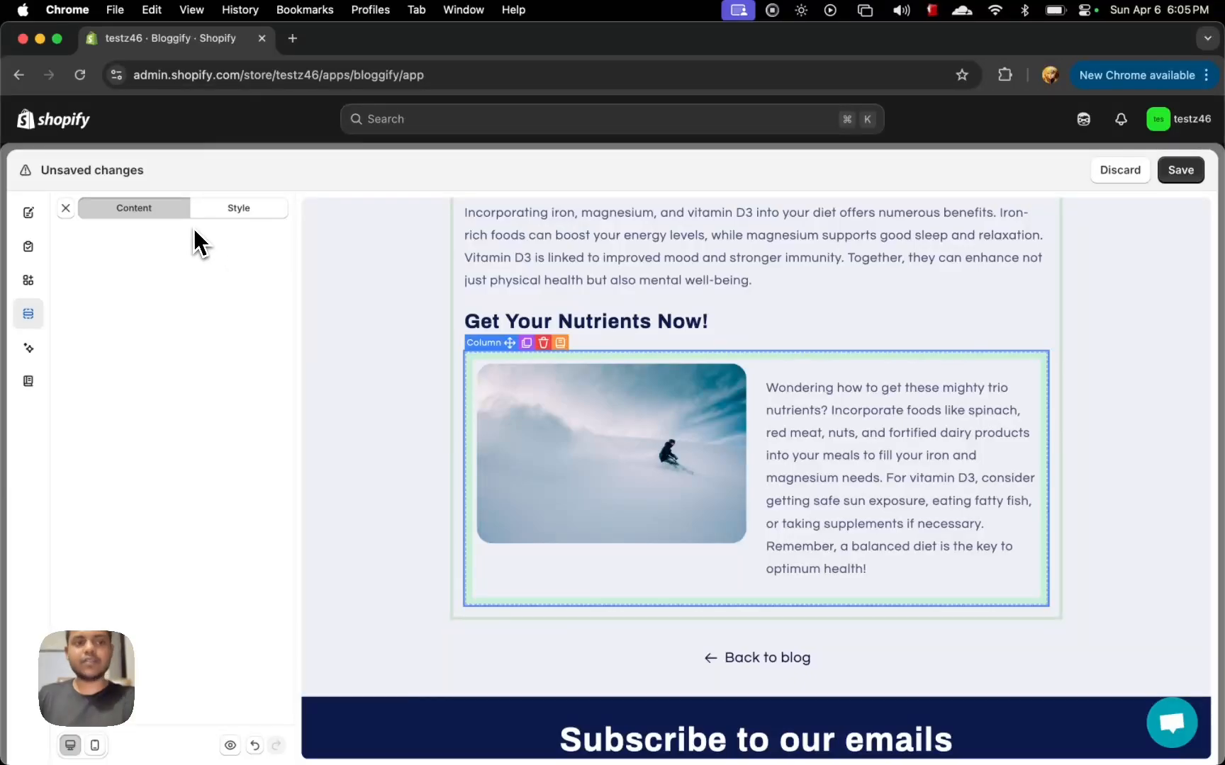
left_click(241, 226)
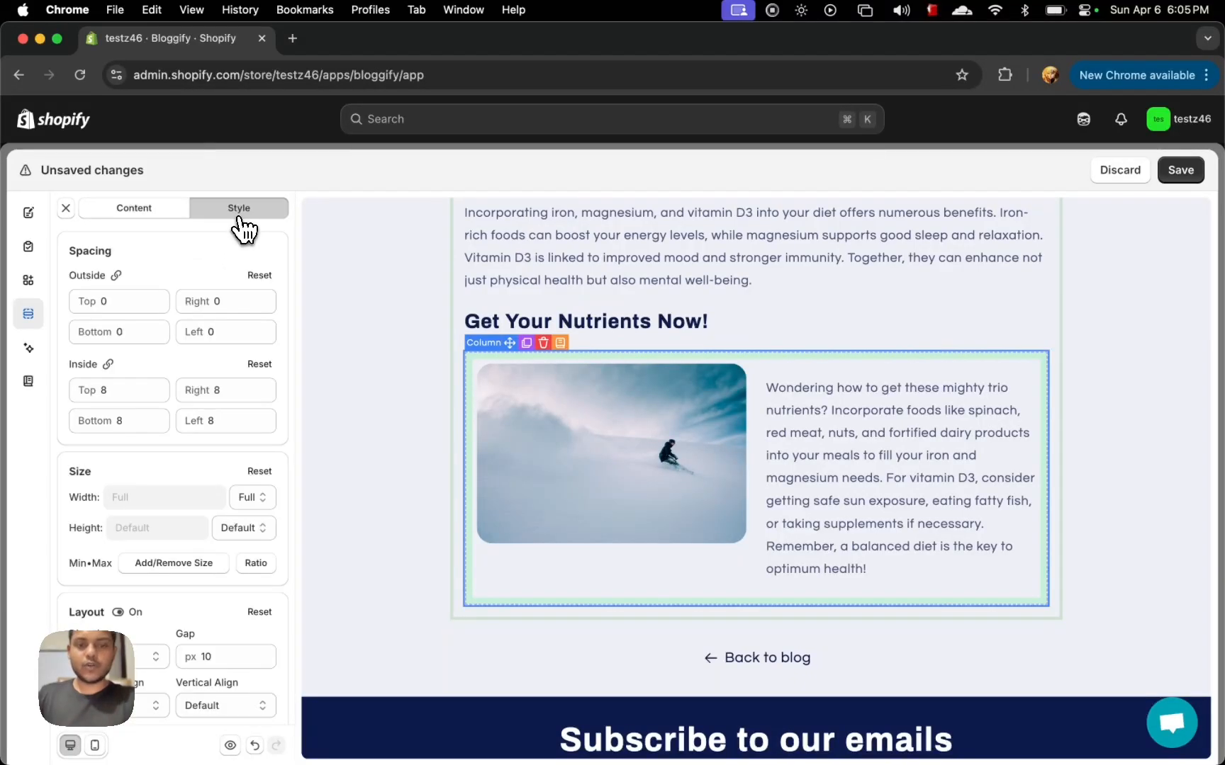
scroll(185, 430, "down", 10)
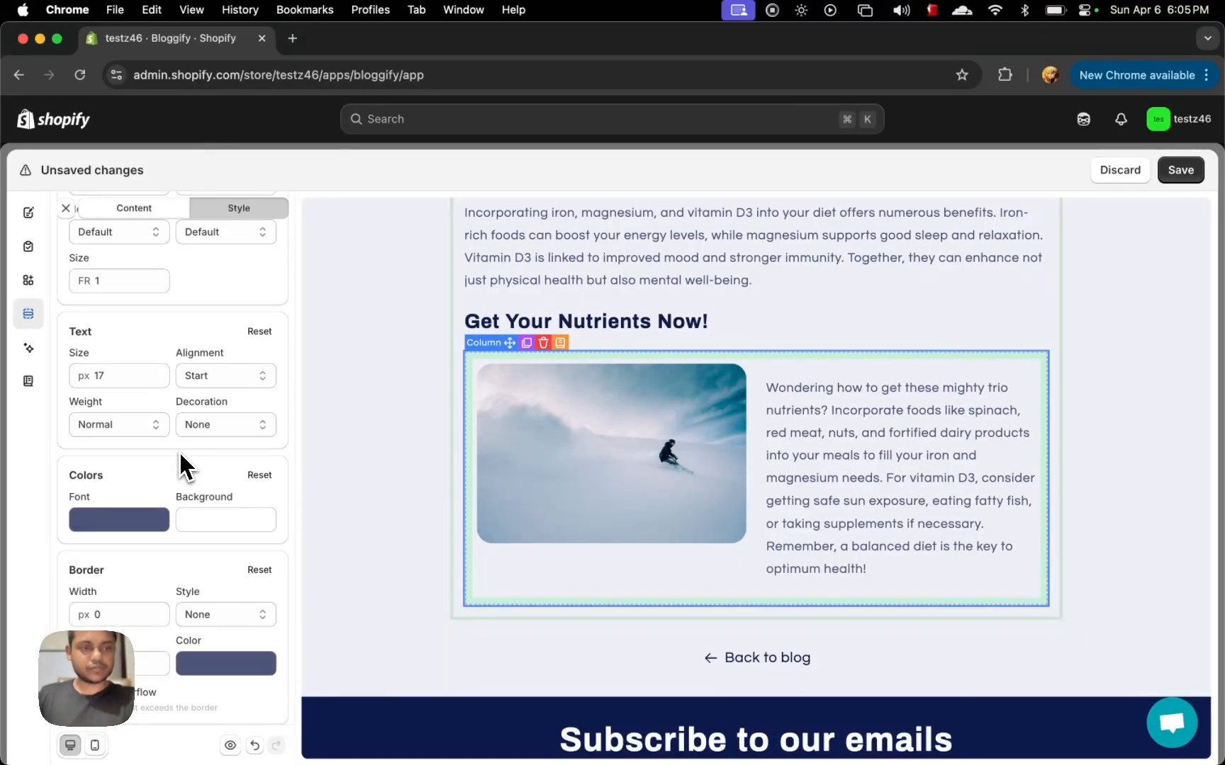
scroll(180, 464, "up", 5)
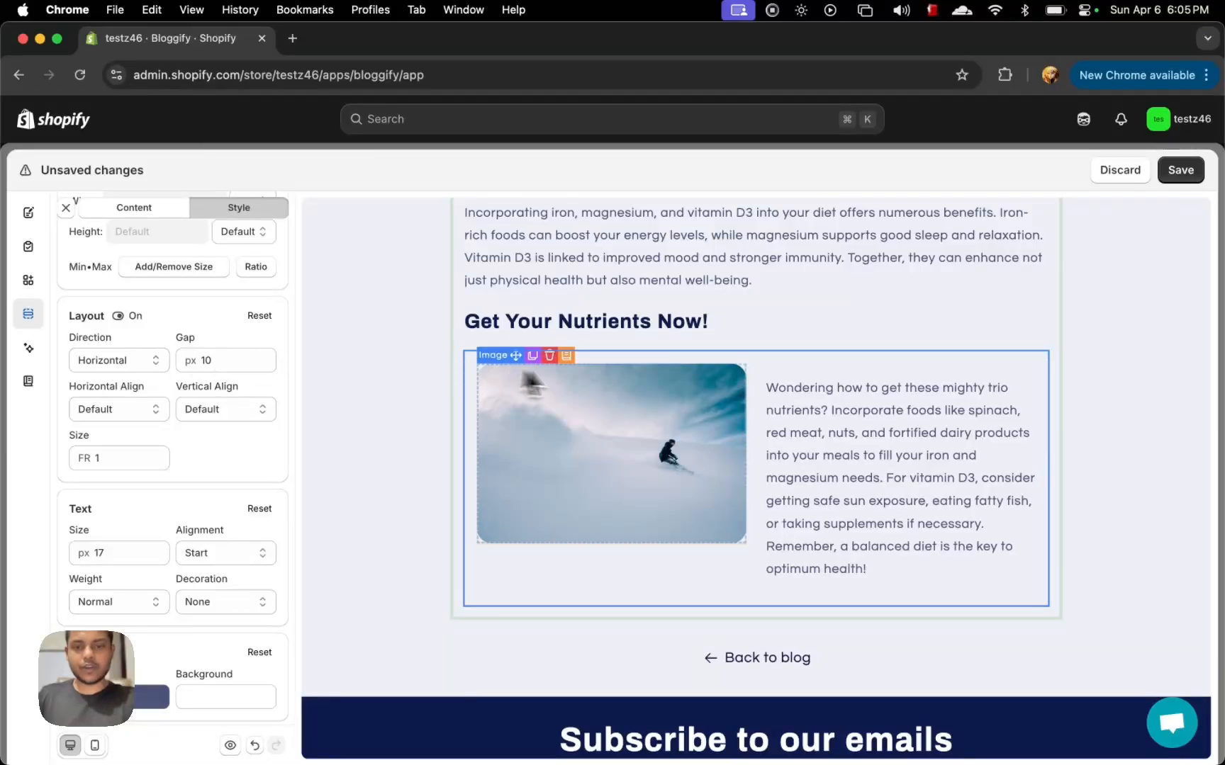
left_click(199, 415)
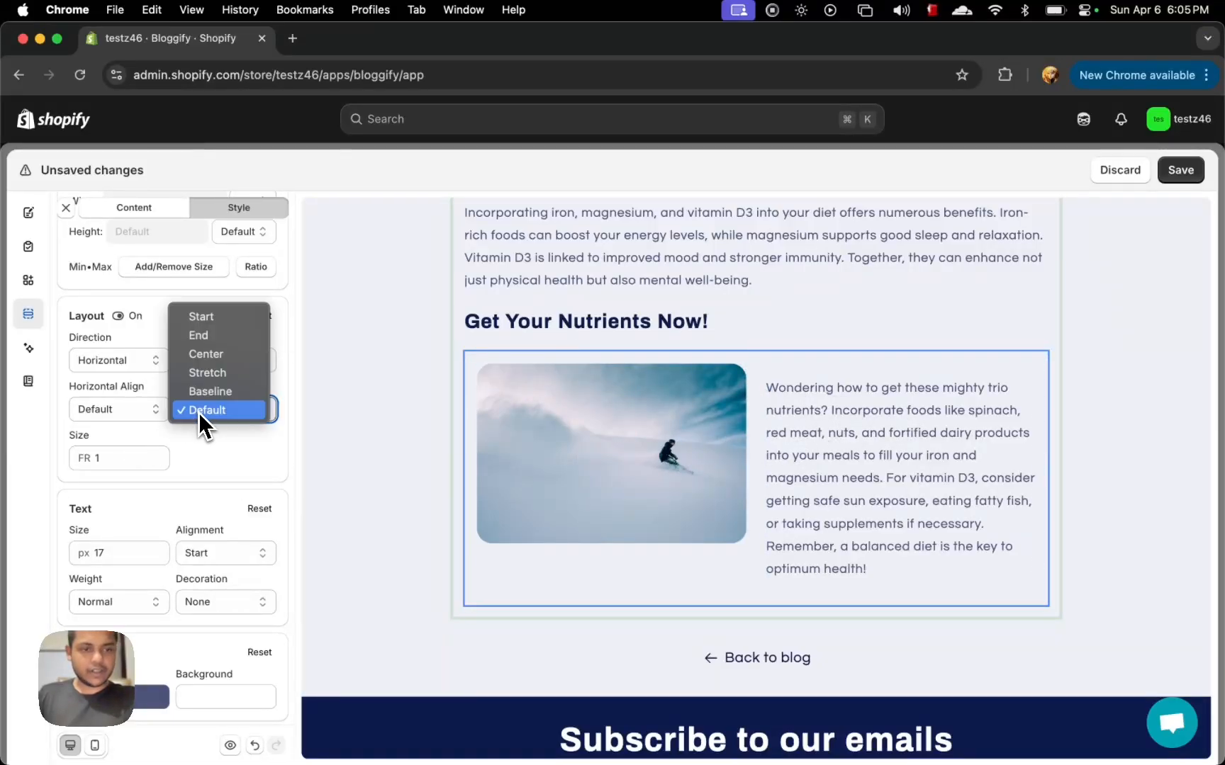
left_click(211, 357)
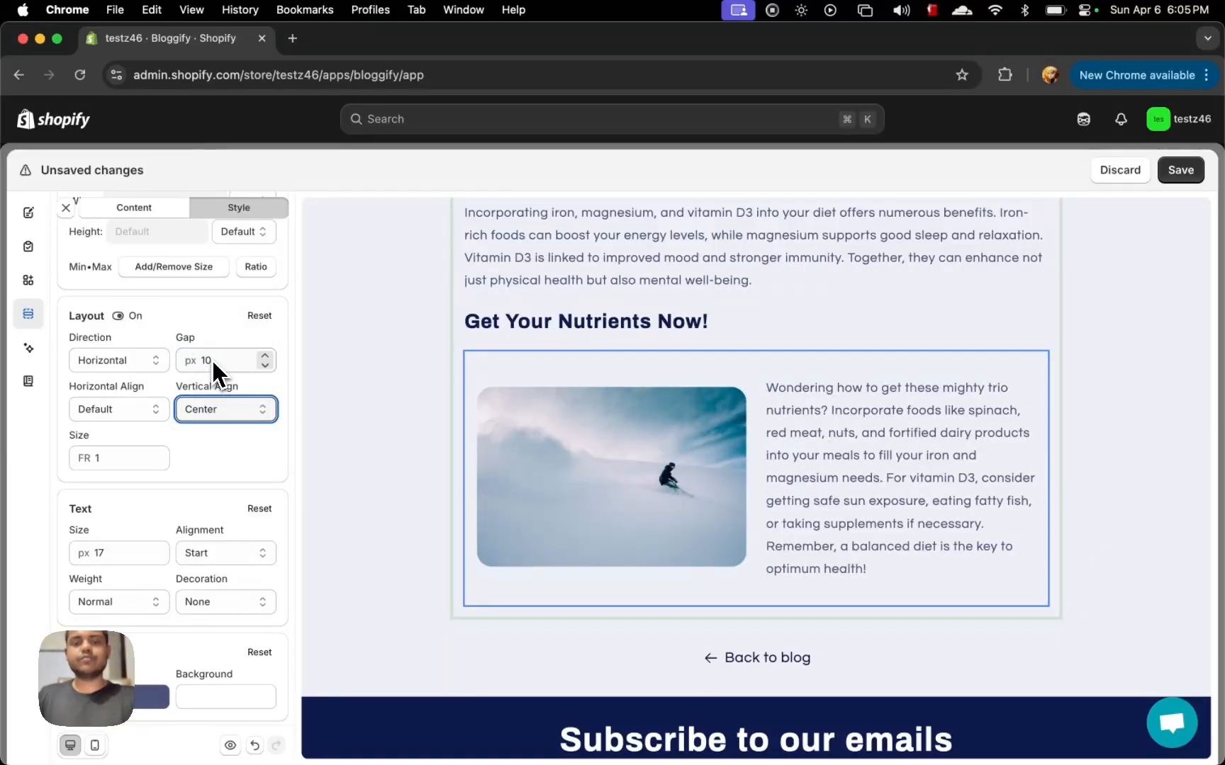
Step: Give the two-column container a soft medium green background color
scroll(185, 432, "down", 3)
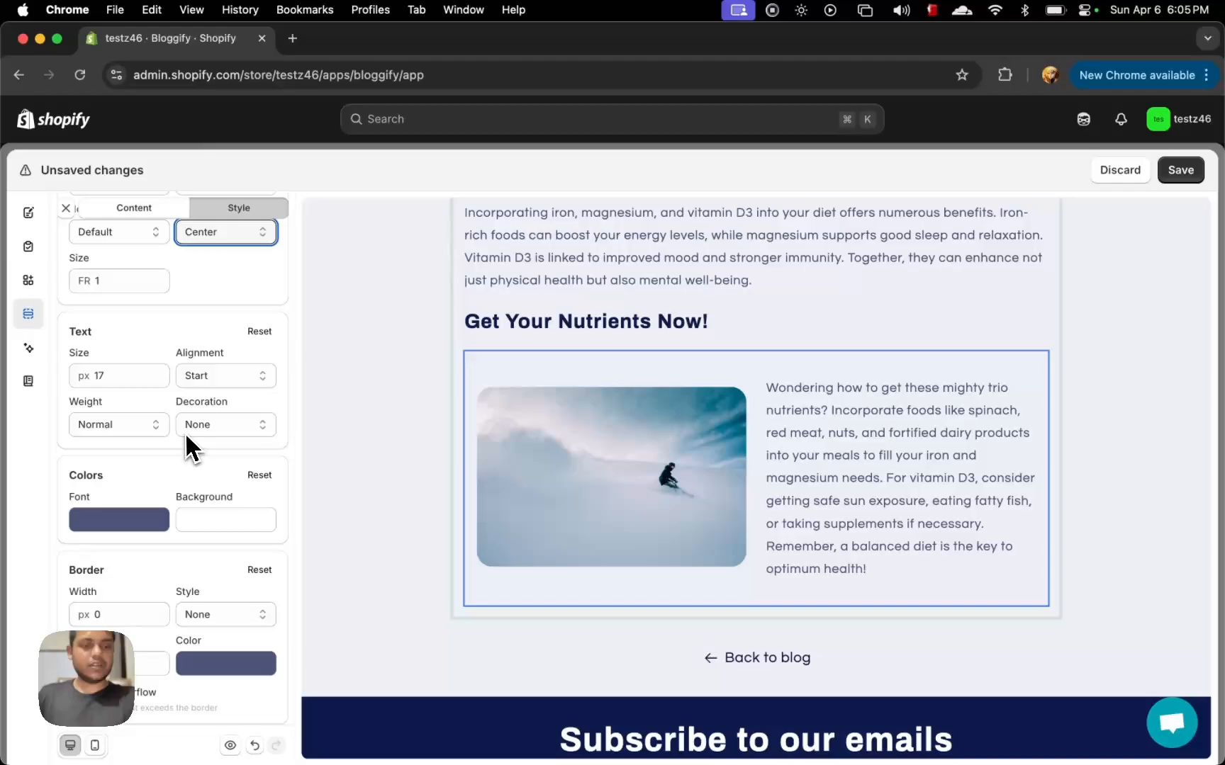
left_click(213, 519)
left_click(247, 602)
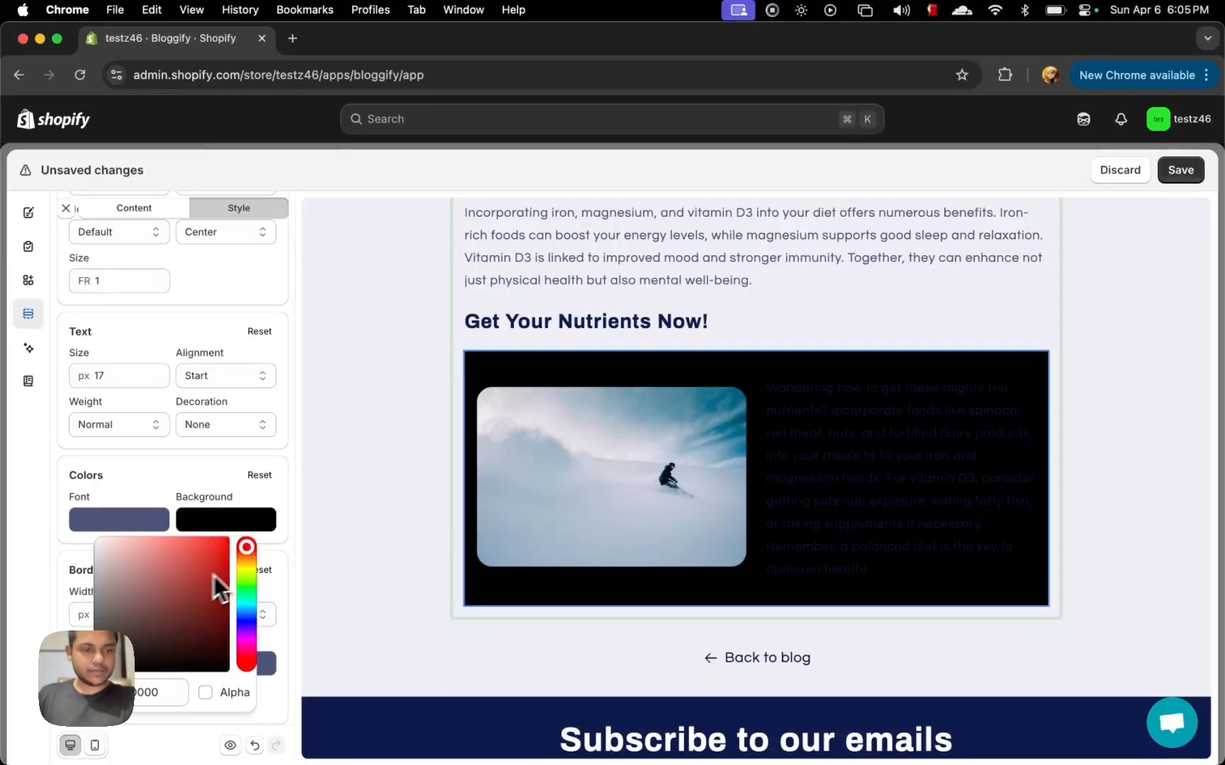
left_click(247, 587)
left_click(169, 571)
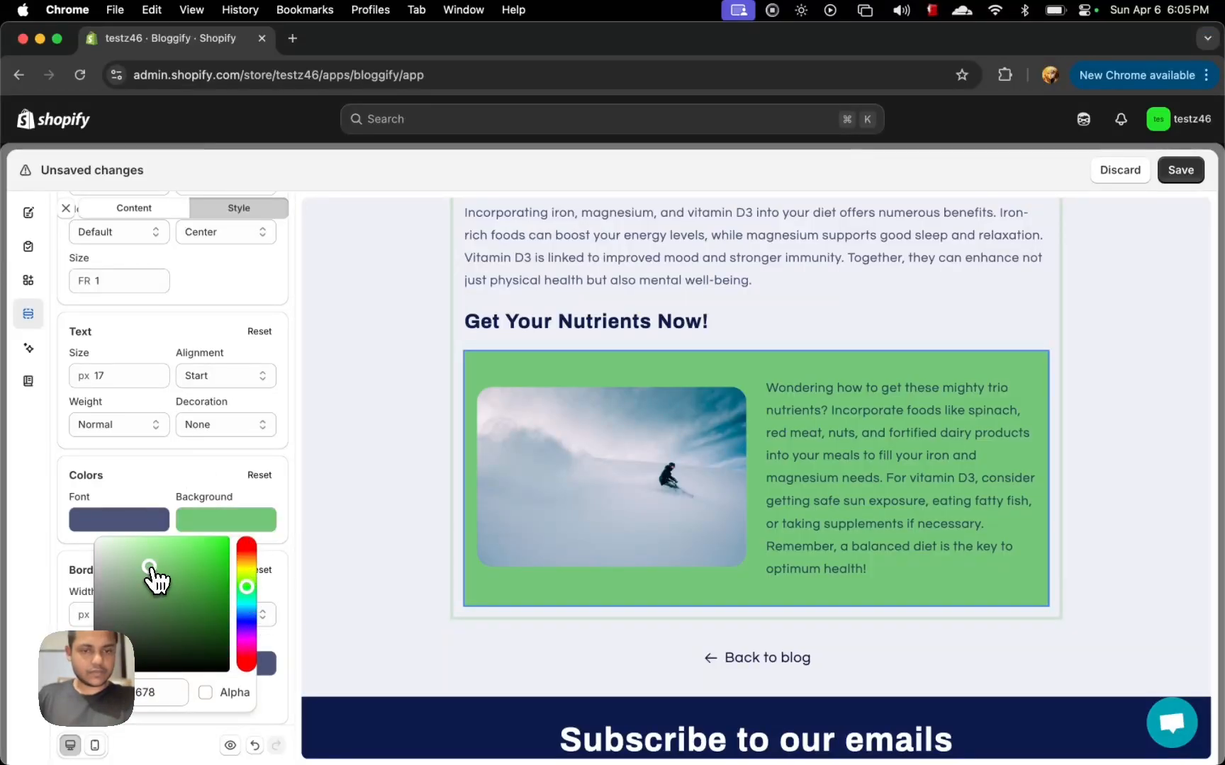
Step: Change the two-column container's background color to a light sky blue
left_click(118, 557)
left_click_drag(118, 558, 105, 543)
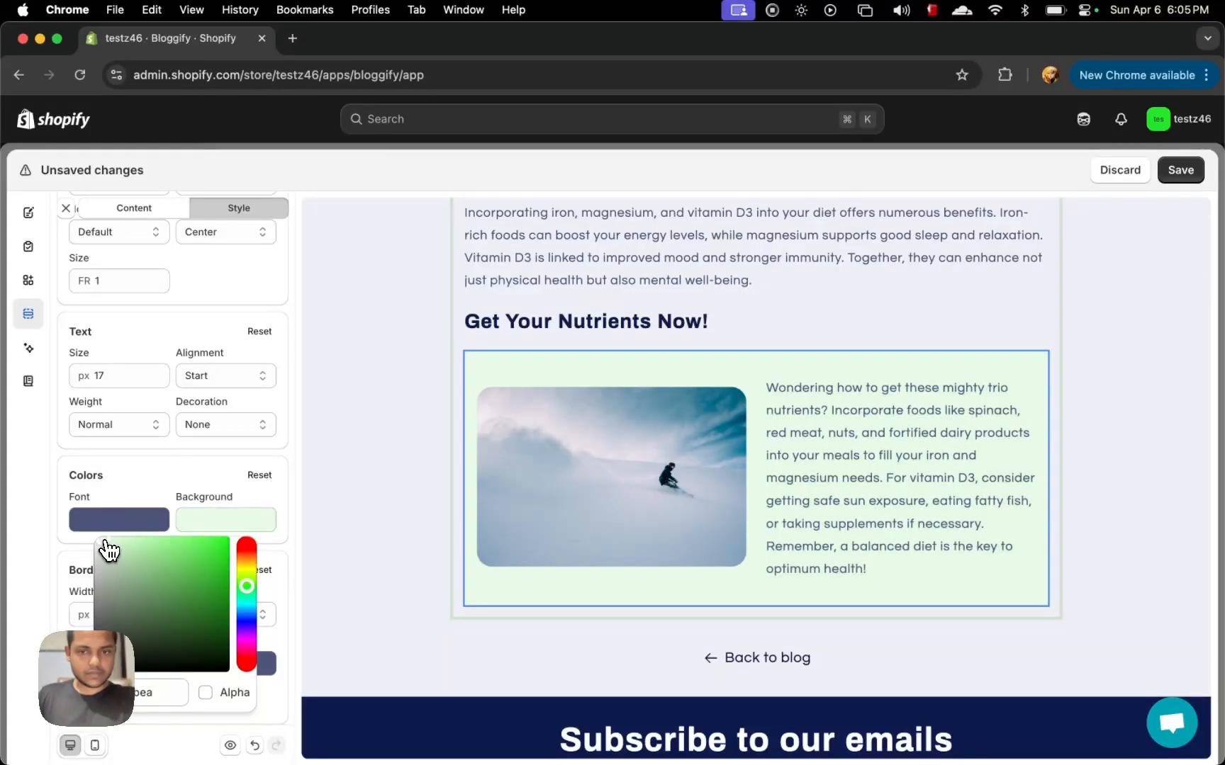
left_click(112, 551)
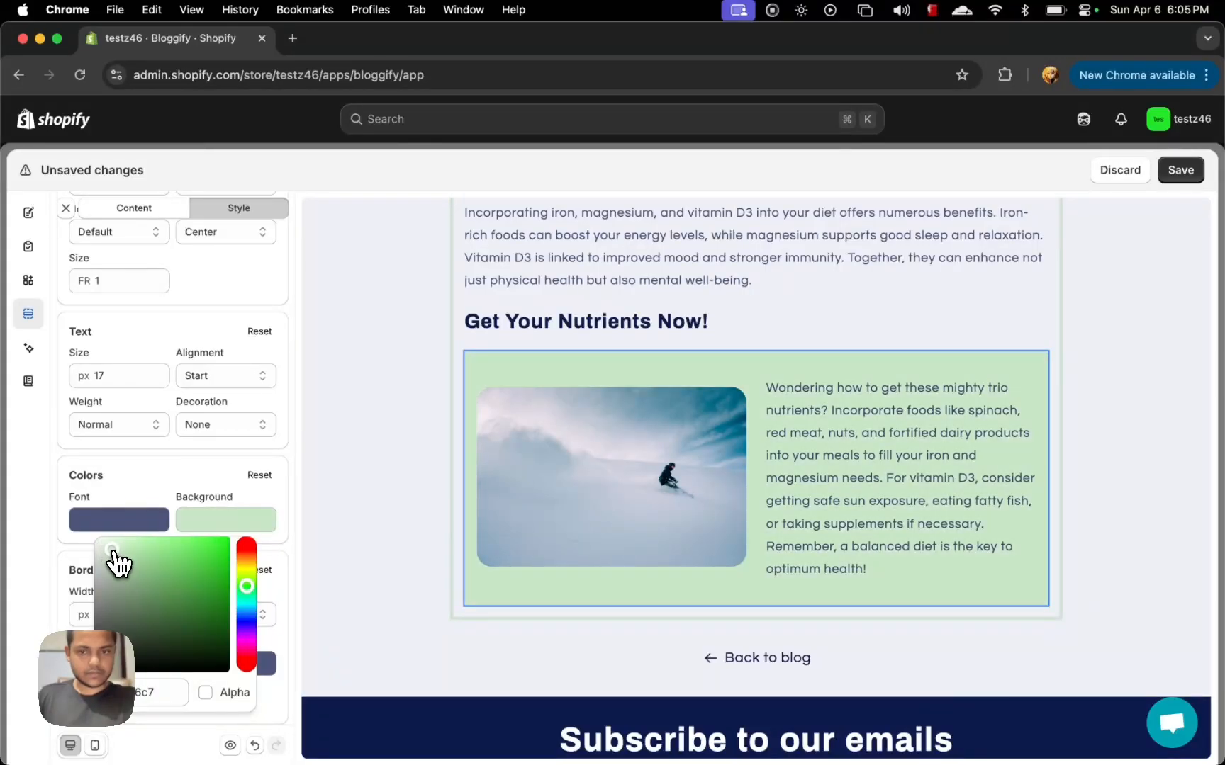
left_click(112, 561)
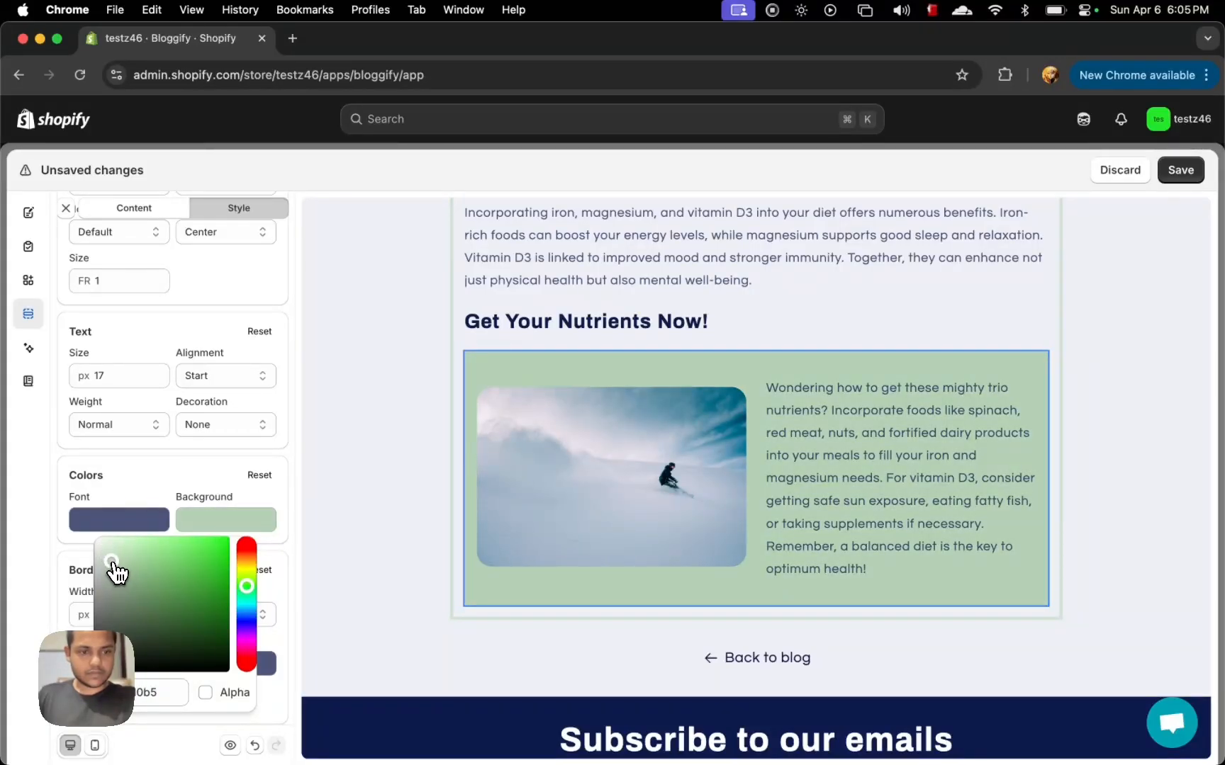
left_click(246, 613)
left_click(147, 554)
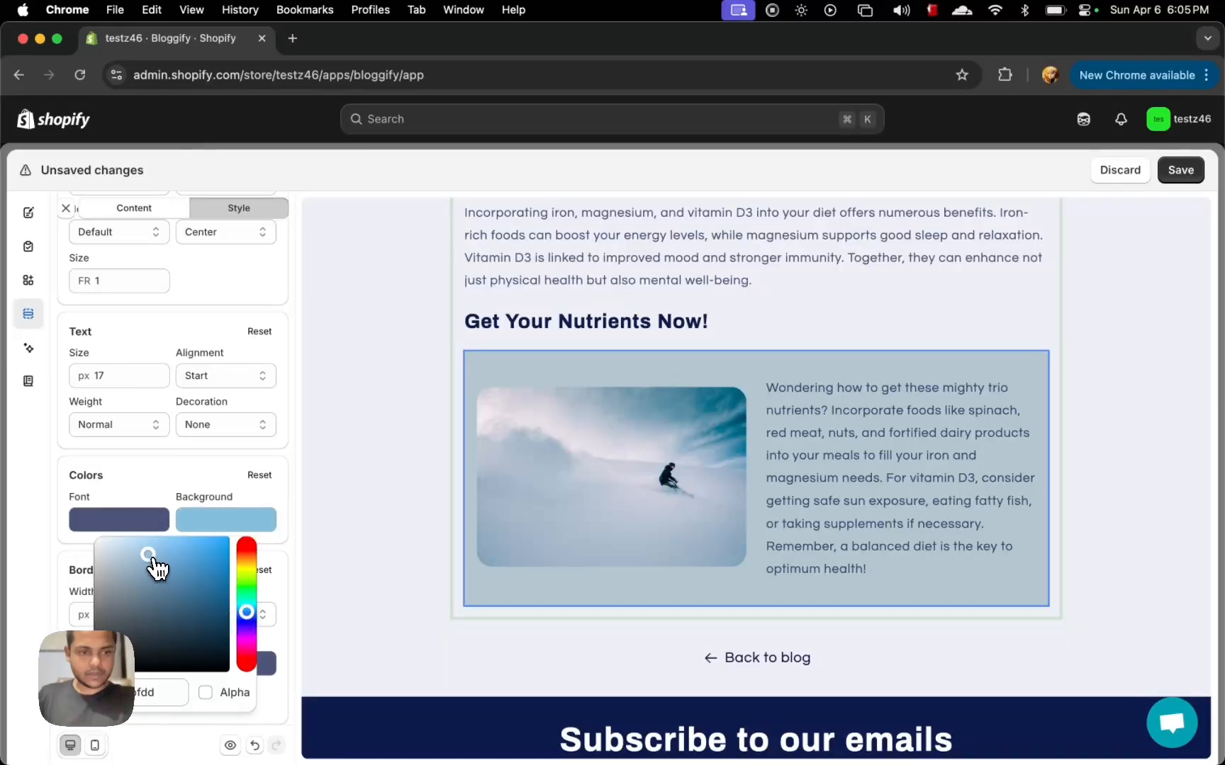
left_click(126, 547)
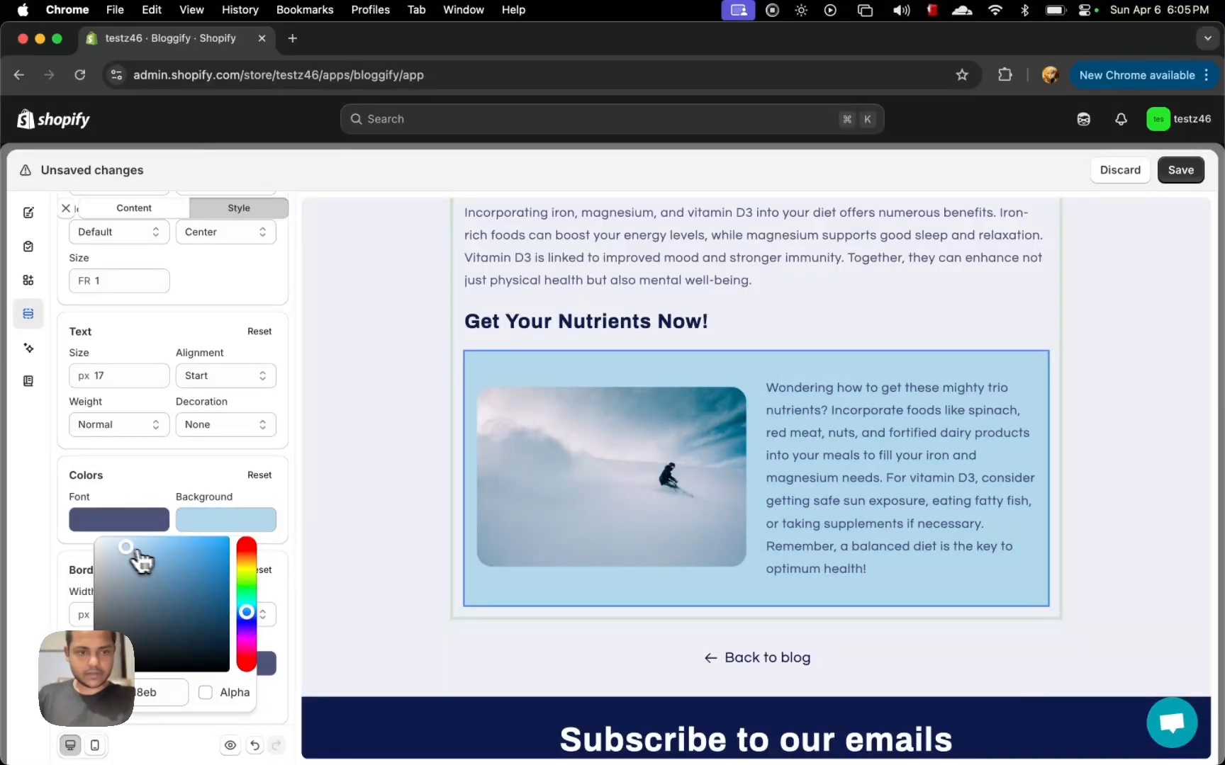
left_click(158, 545)
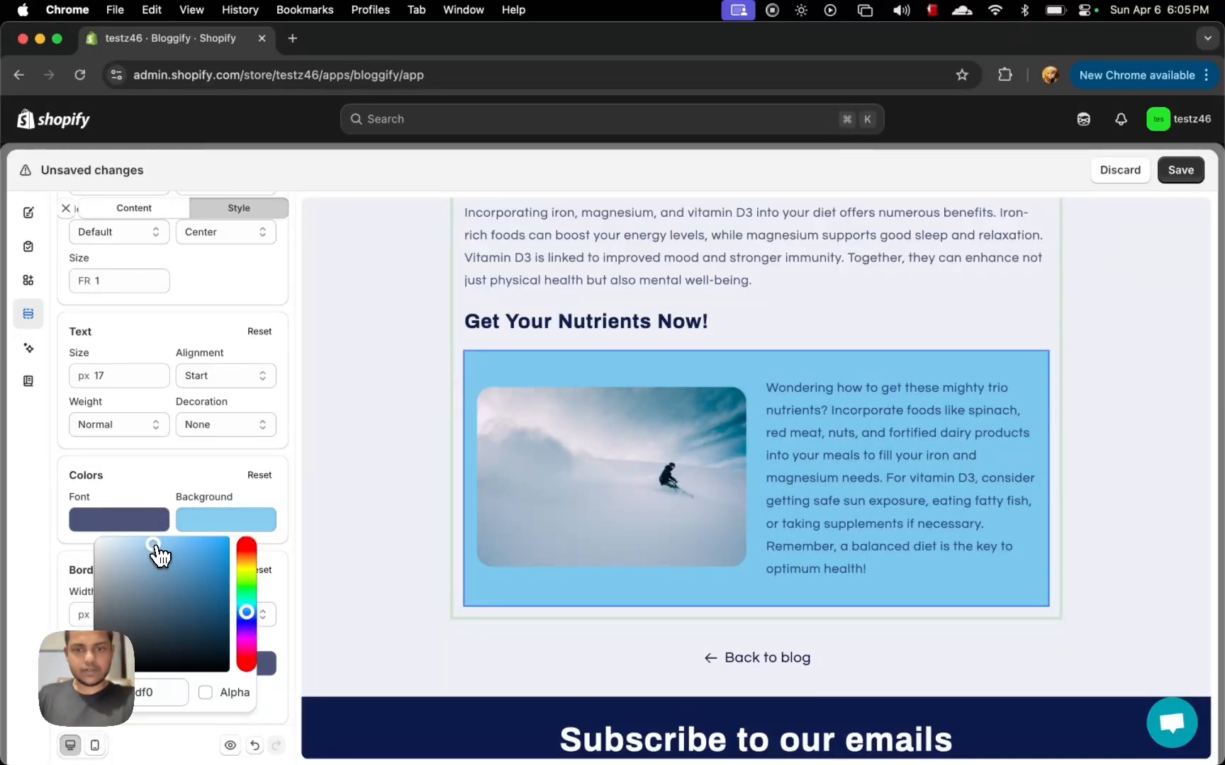
Step: Set the two-column container's font color to near white and round the container's corners
left_click(153, 525)
left_click_drag(135, 544, 19, 551)
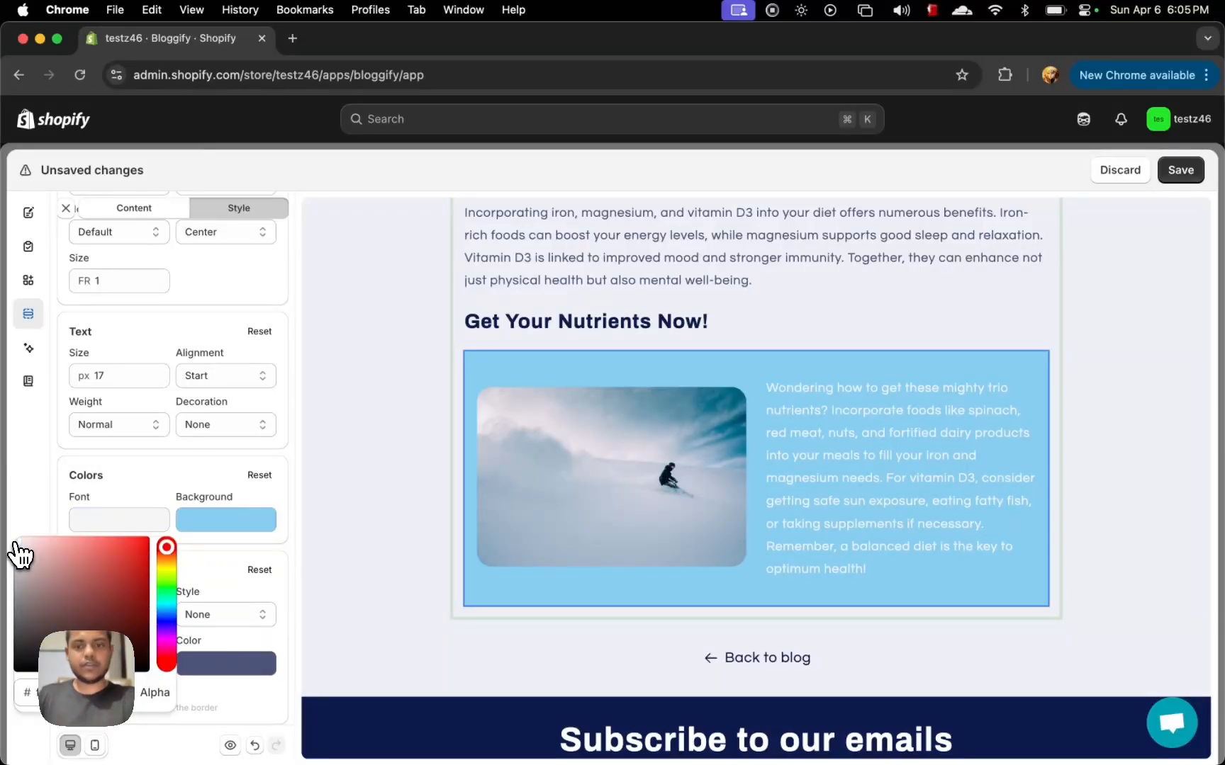
left_click(173, 489)
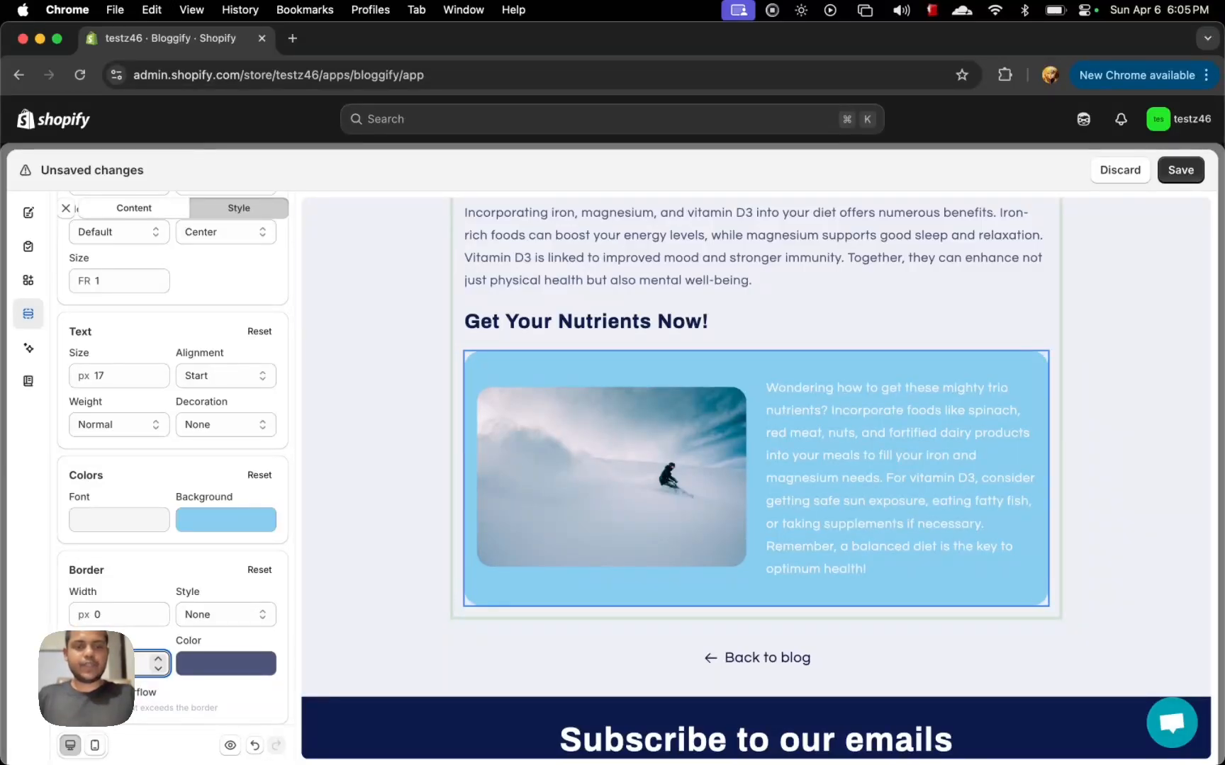
left_click(133, 570)
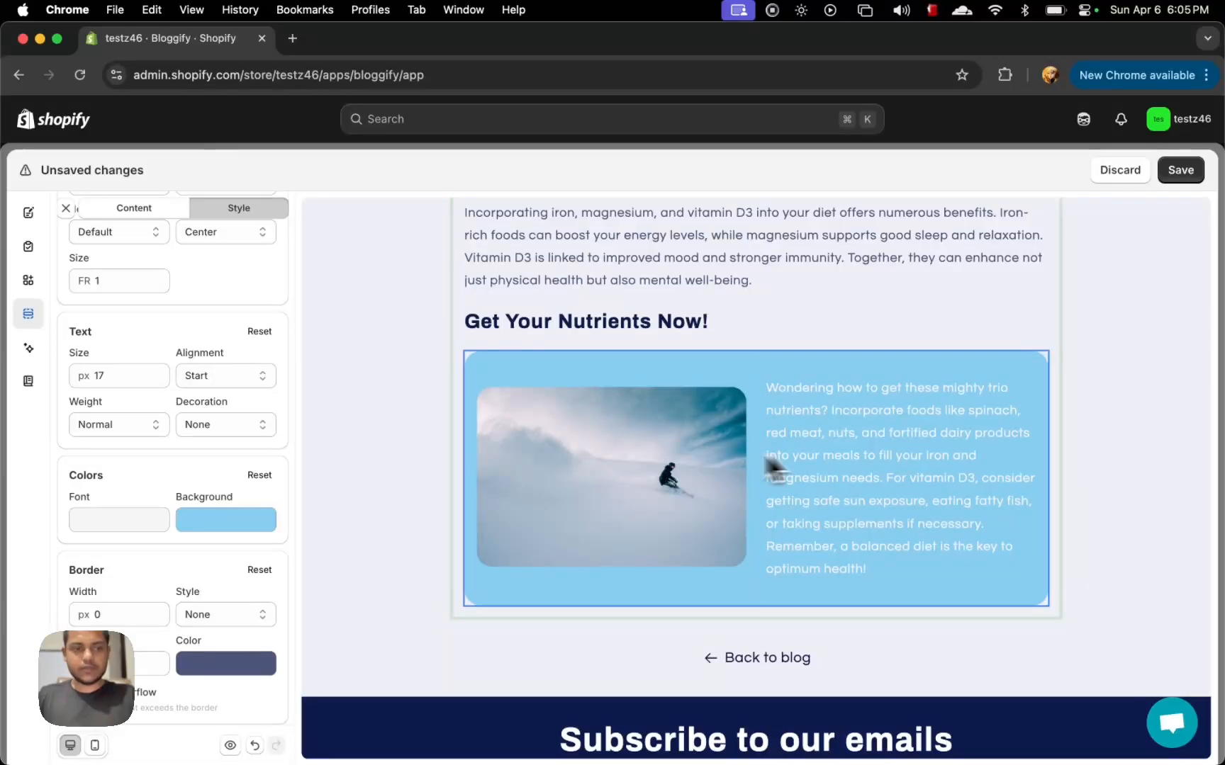
Step: Swap the Container's two columns in the layers list so the text column comes before the image column
left_click(67, 210)
left_click(71, 470)
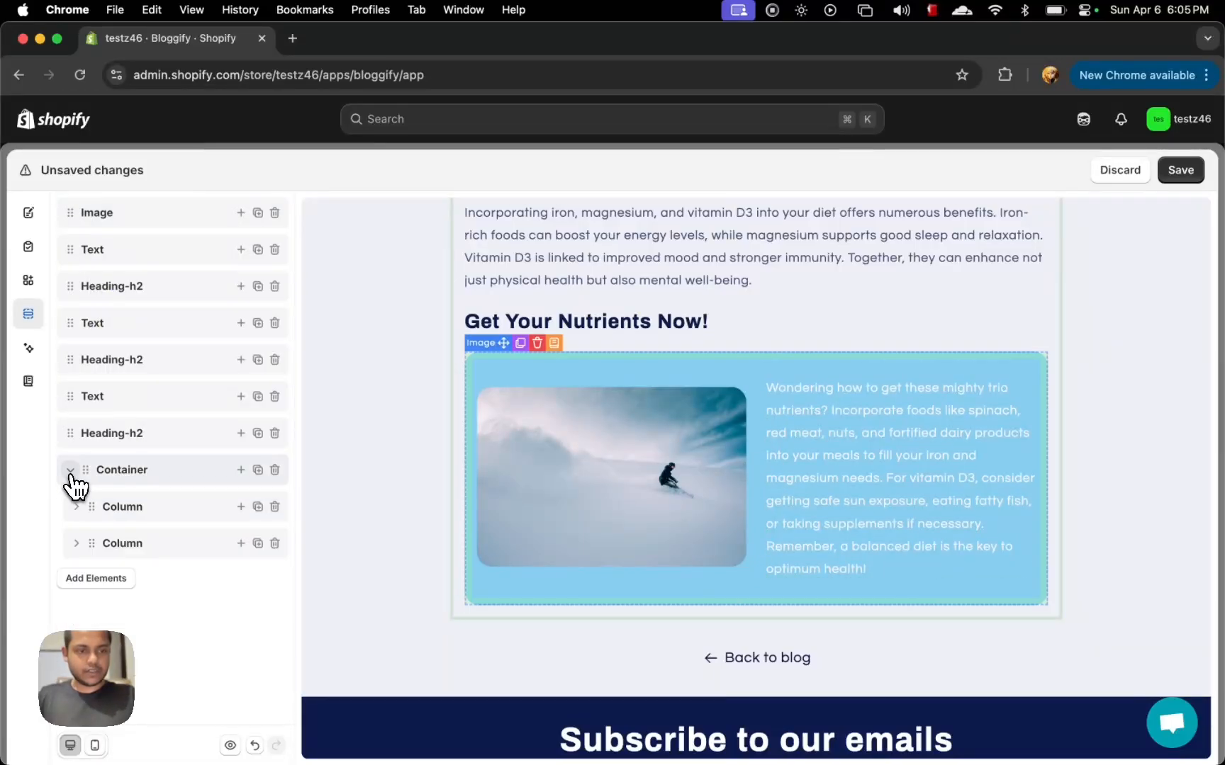
left_click_drag(93, 508, 95, 555)
scroll(554, 382, "down", 1)
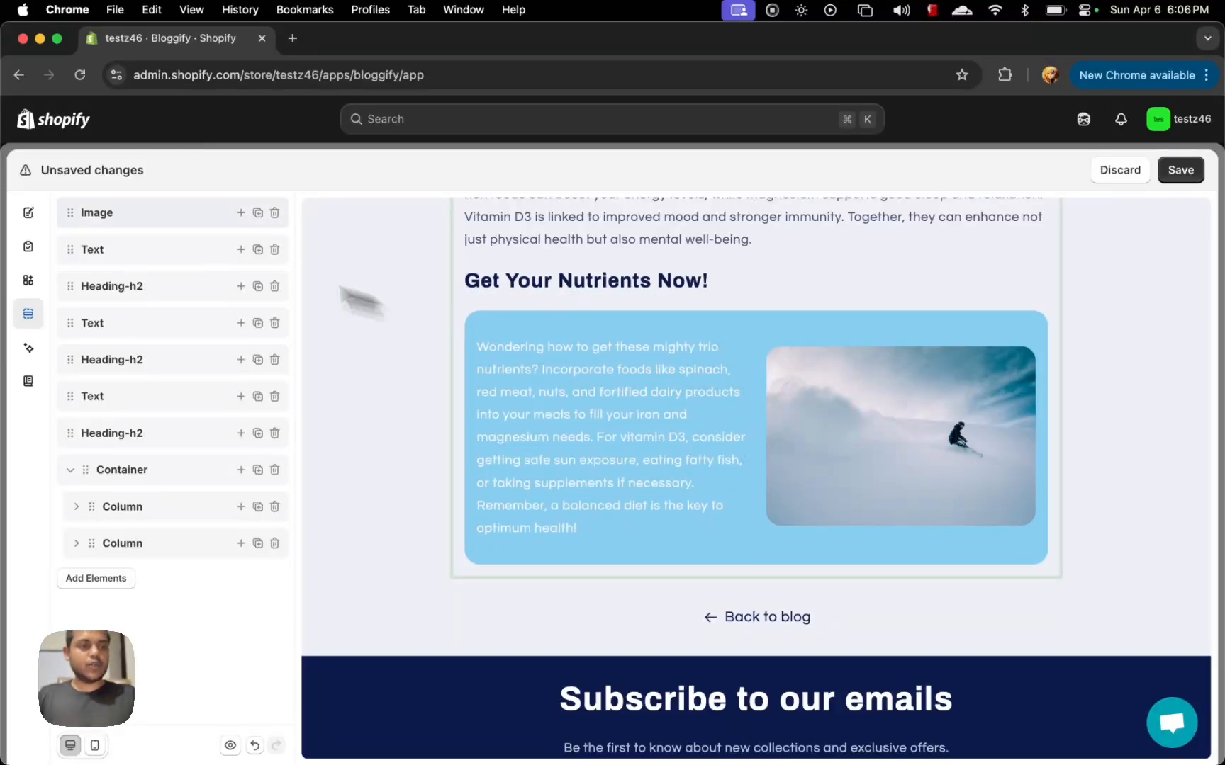
Step: Add a Button element below the paragraph in the container's text column and open the button's style settings
left_click(28, 280)
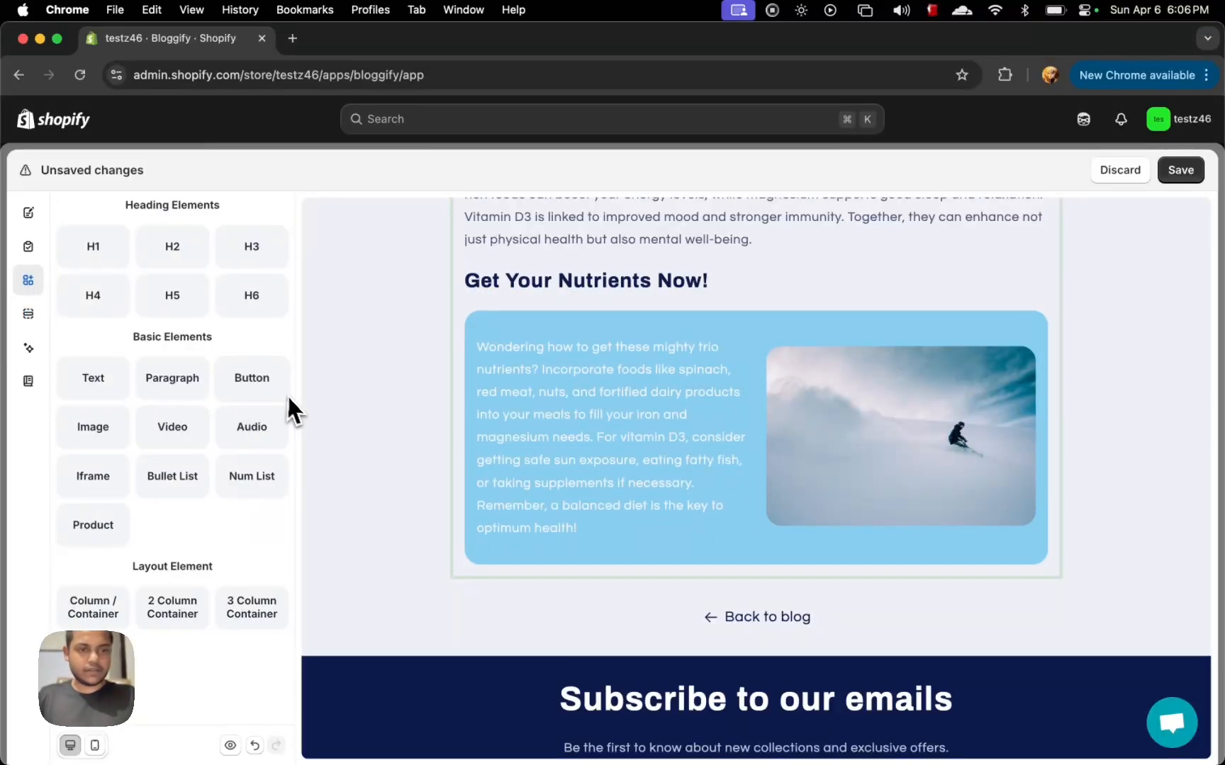
left_click_drag(270, 386, 594, 485)
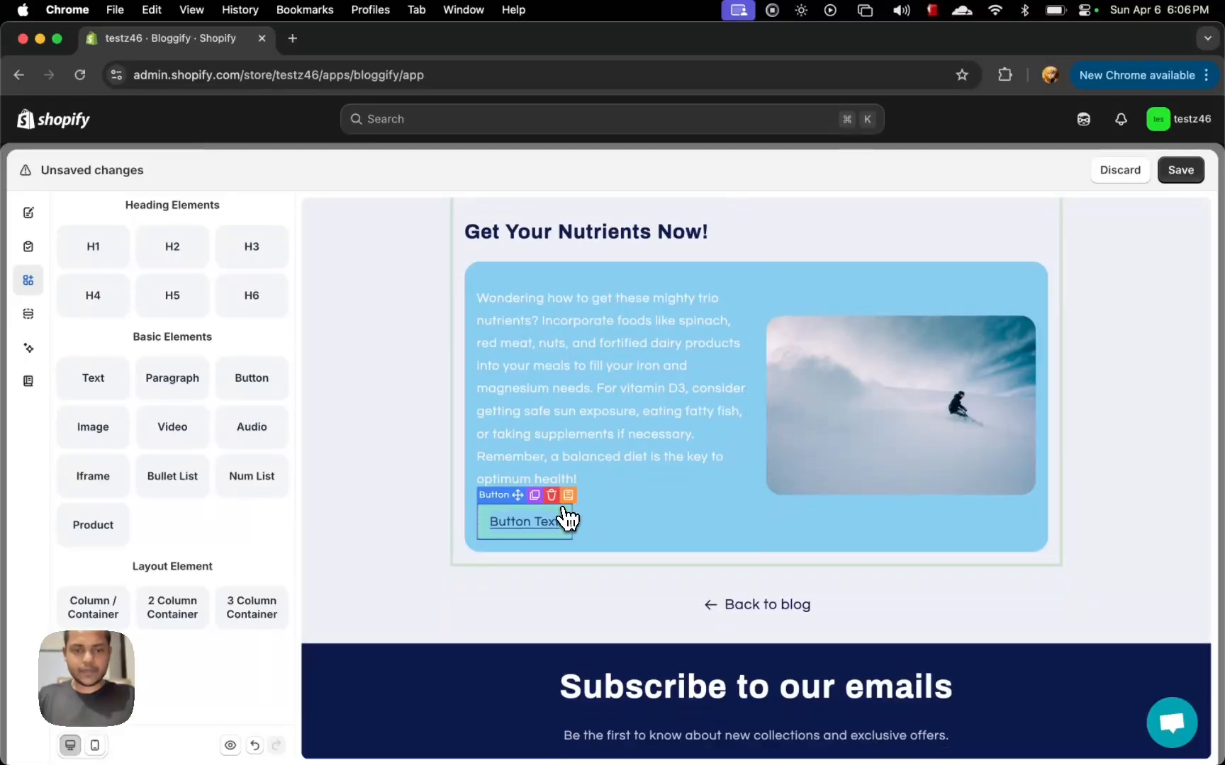
left_click(566, 521)
scroll(211, 577, "down", 5)
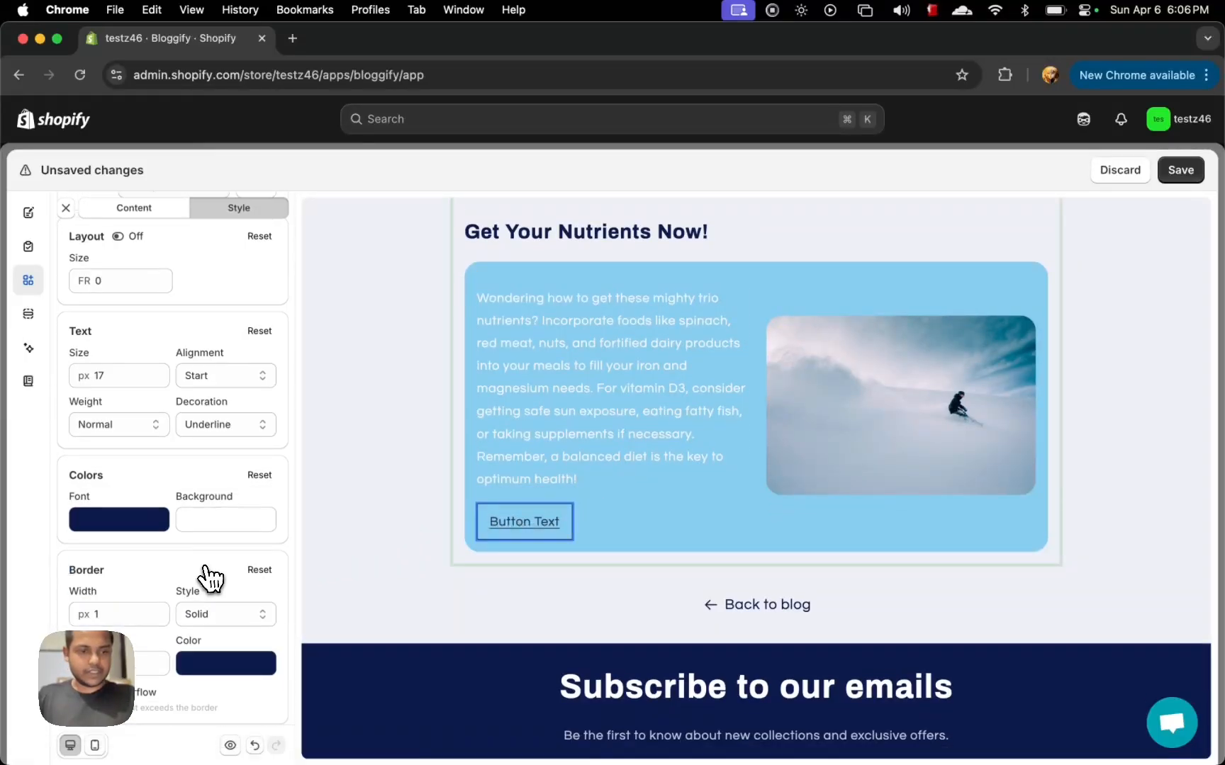
Step: Try a red font color on the button and reset its colors
left_click(128, 523)
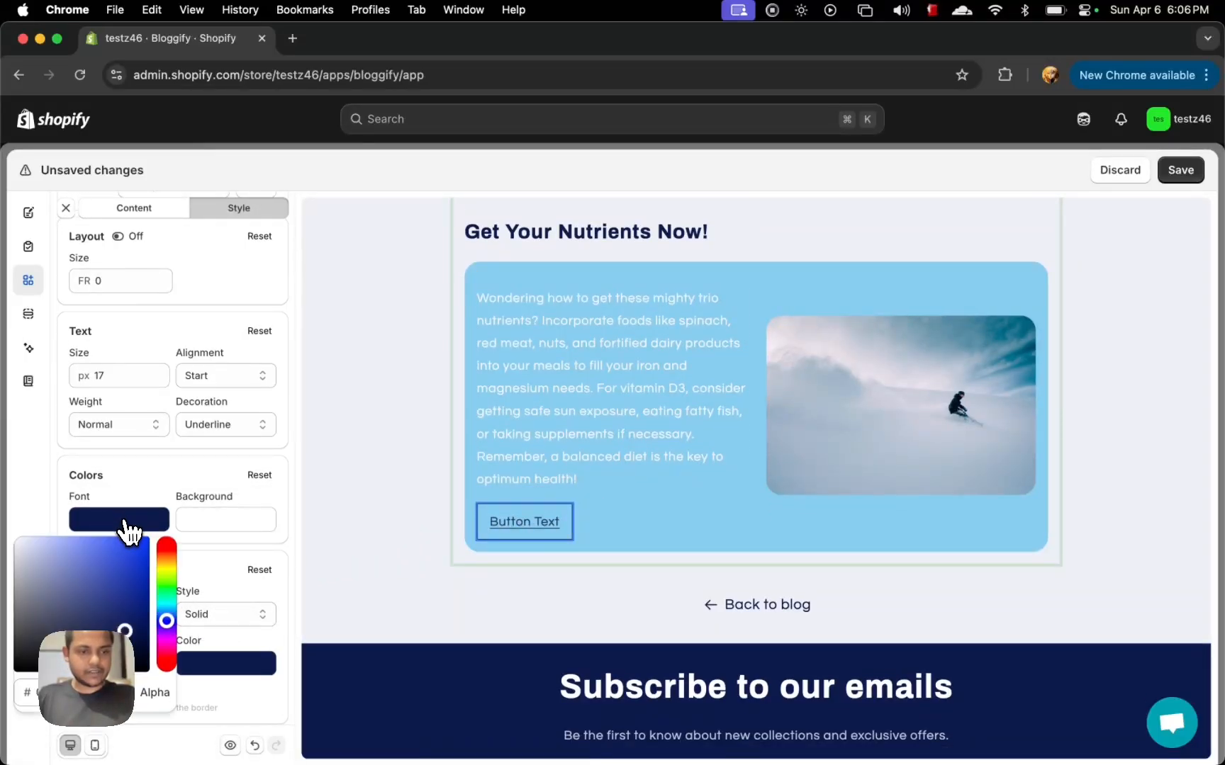
left_click_drag(63, 578, 192, 500)
left_click(195, 496)
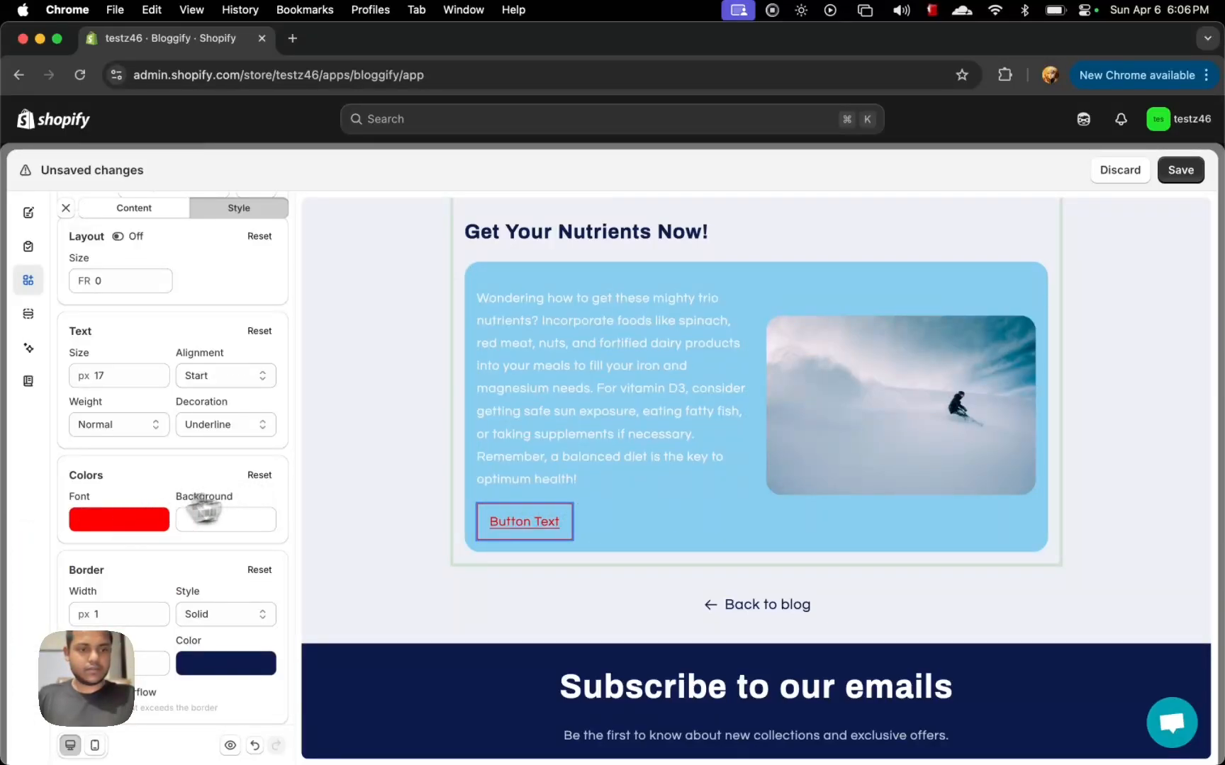
left_click(261, 479)
Step: Set the button's font color to near white and deselect the button
left_click(139, 525)
left_click_drag(68, 627, 18, 544)
left_click(152, 489)
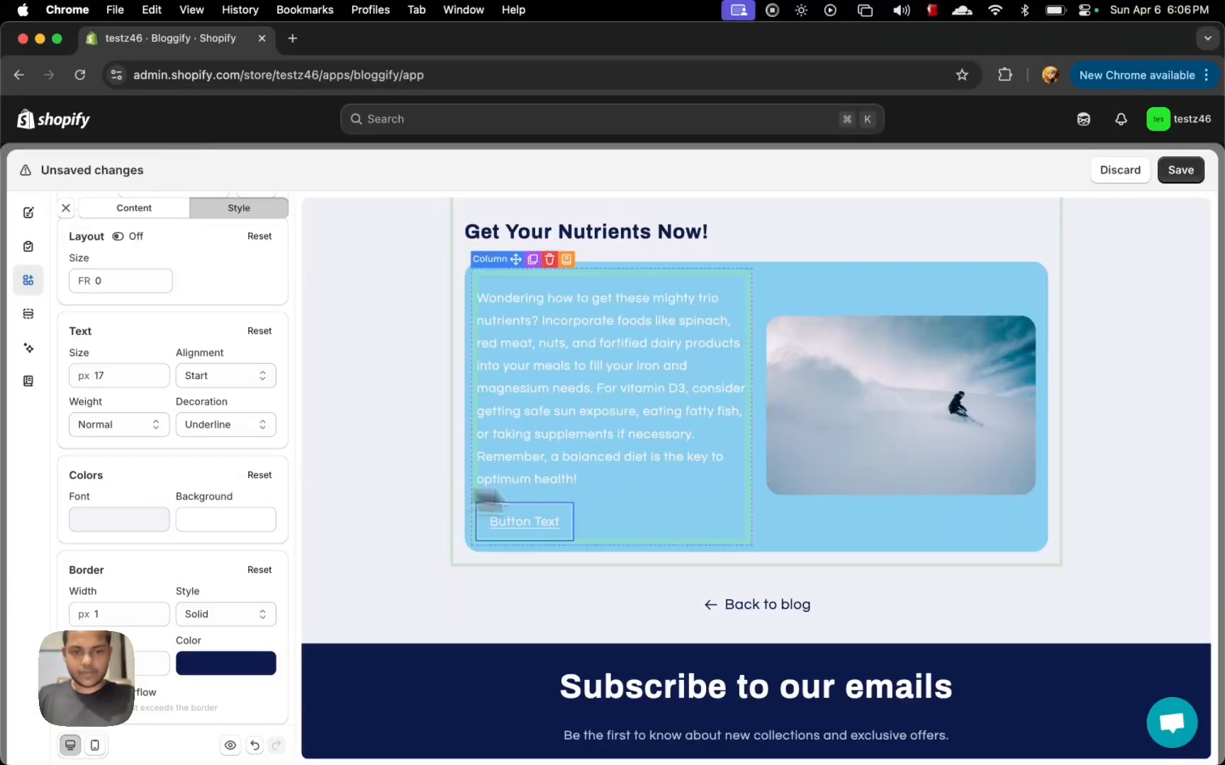
left_click(636, 496)
scroll(886, 482, "down", 3)
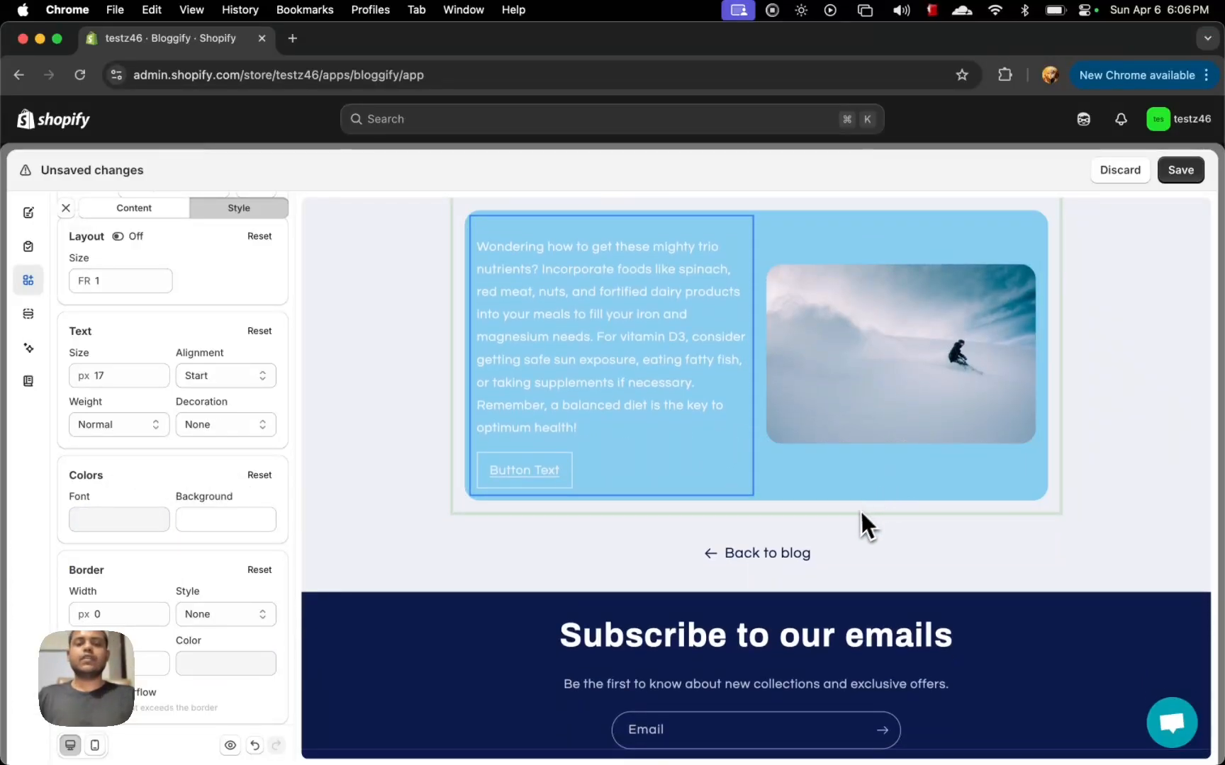
left_click(757, 427)
scroll(176, 454, "down", 3)
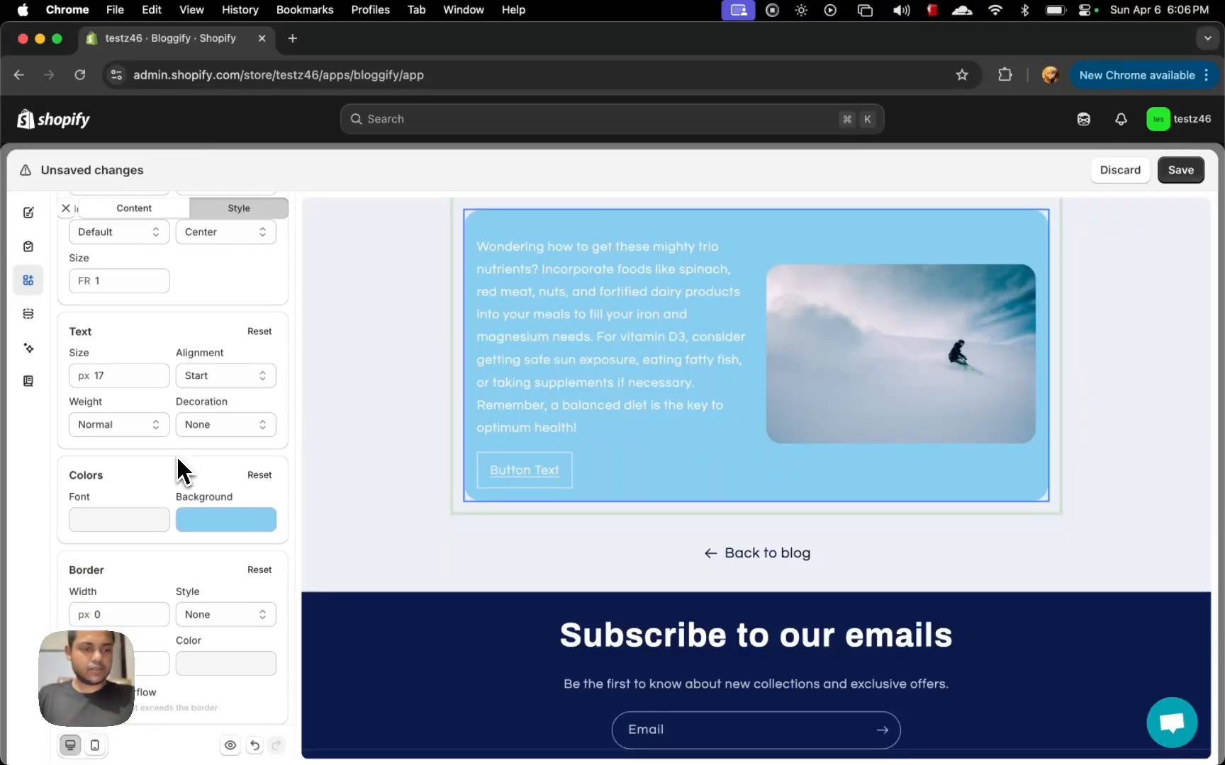
scroll(176, 454, "up", 4)
Step: Set the aspect ratio of the skier image to Square (1:1) and close its settings
left_click(900, 355)
scroll(163, 411, "up", 5)
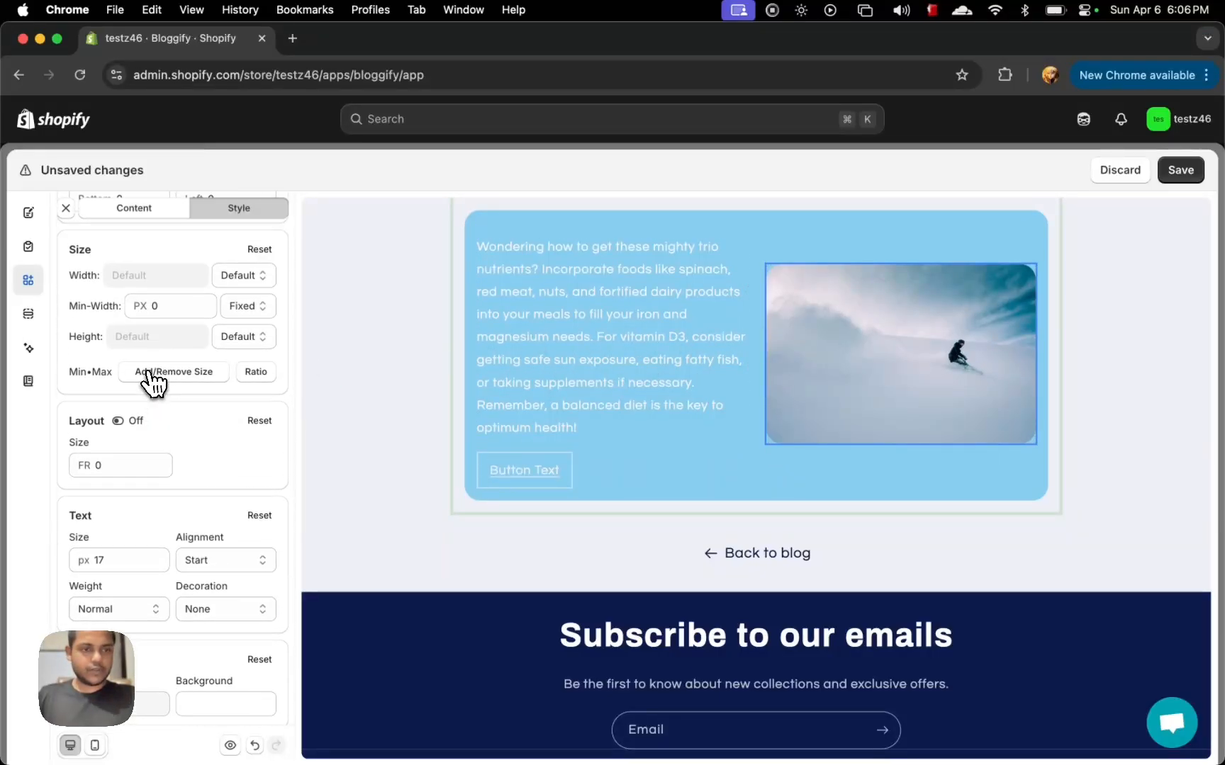
left_click(268, 447)
left_click(264, 434)
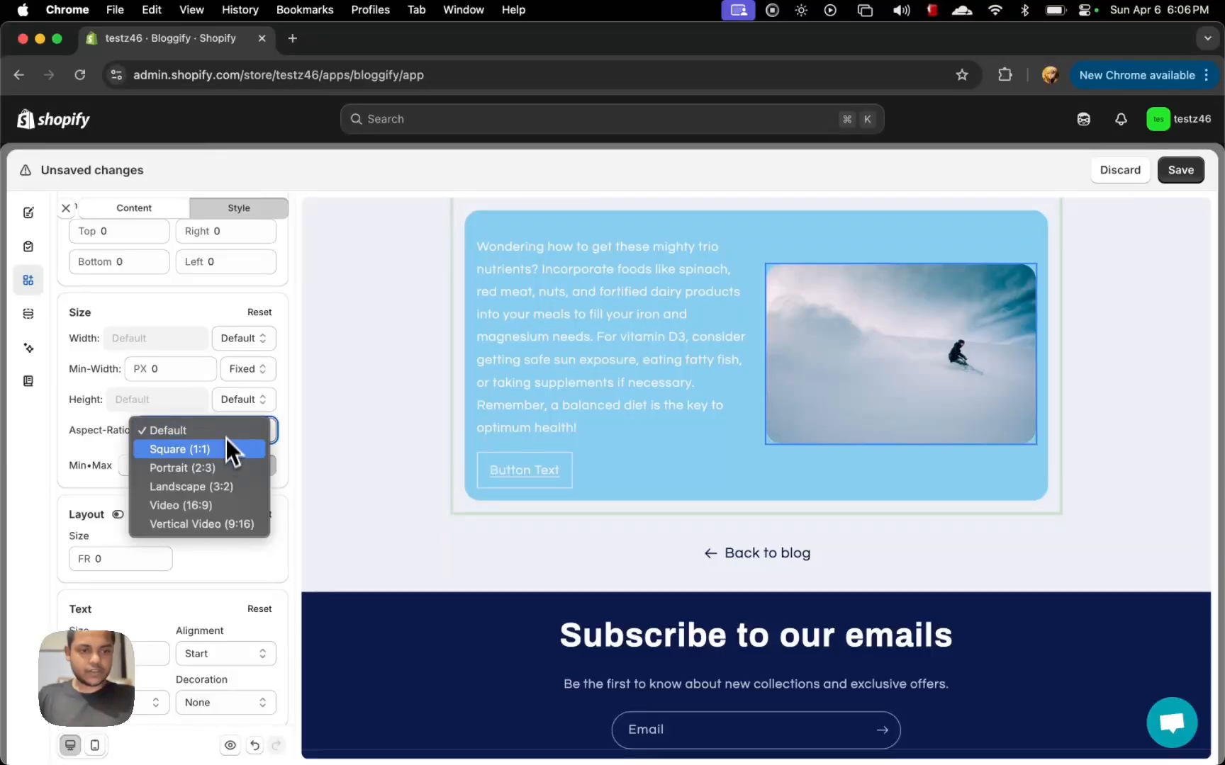
left_click(225, 470)
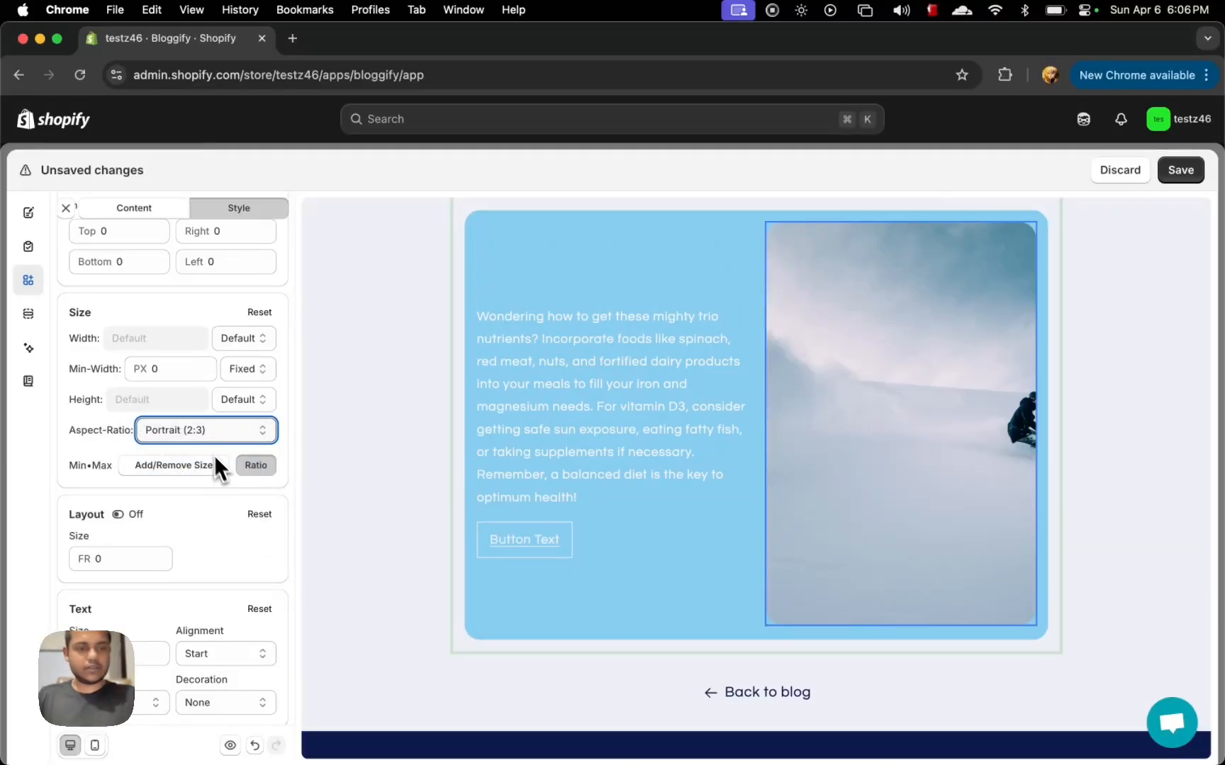
left_click(205, 434)
left_click(191, 415)
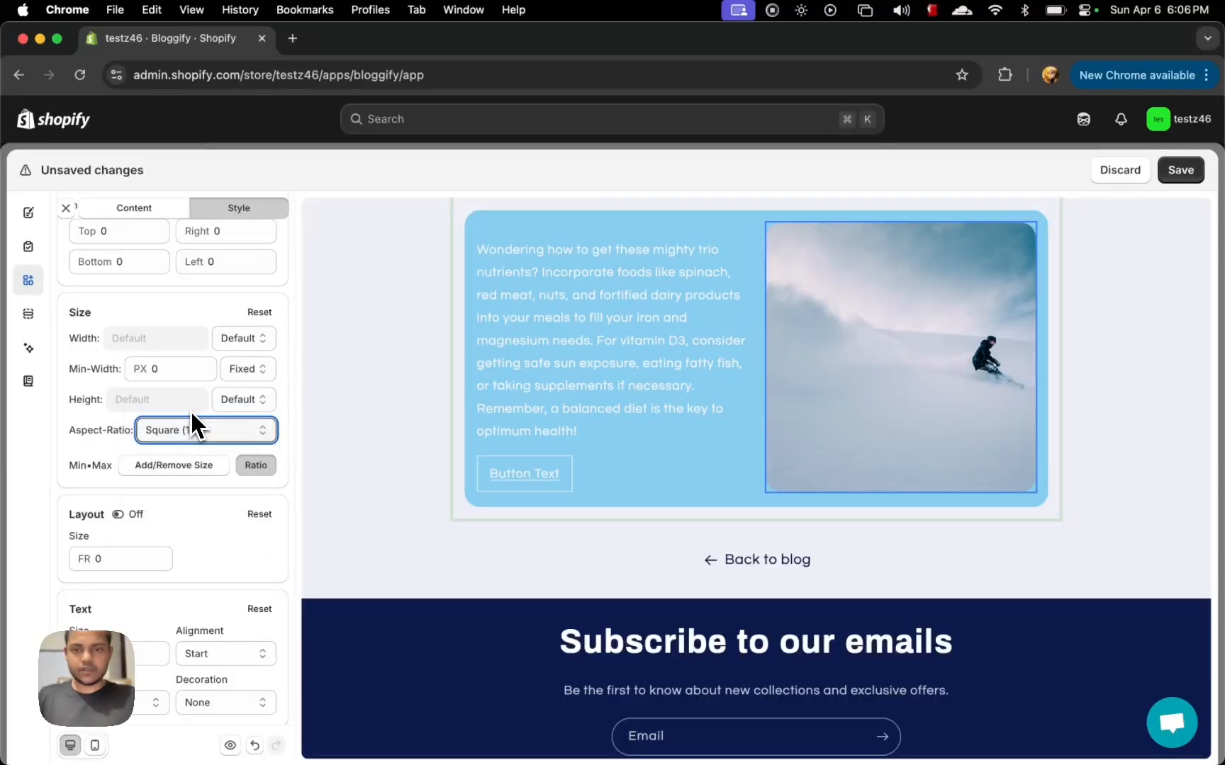
scroll(391, 425, "up", 1)
left_click(391, 425)
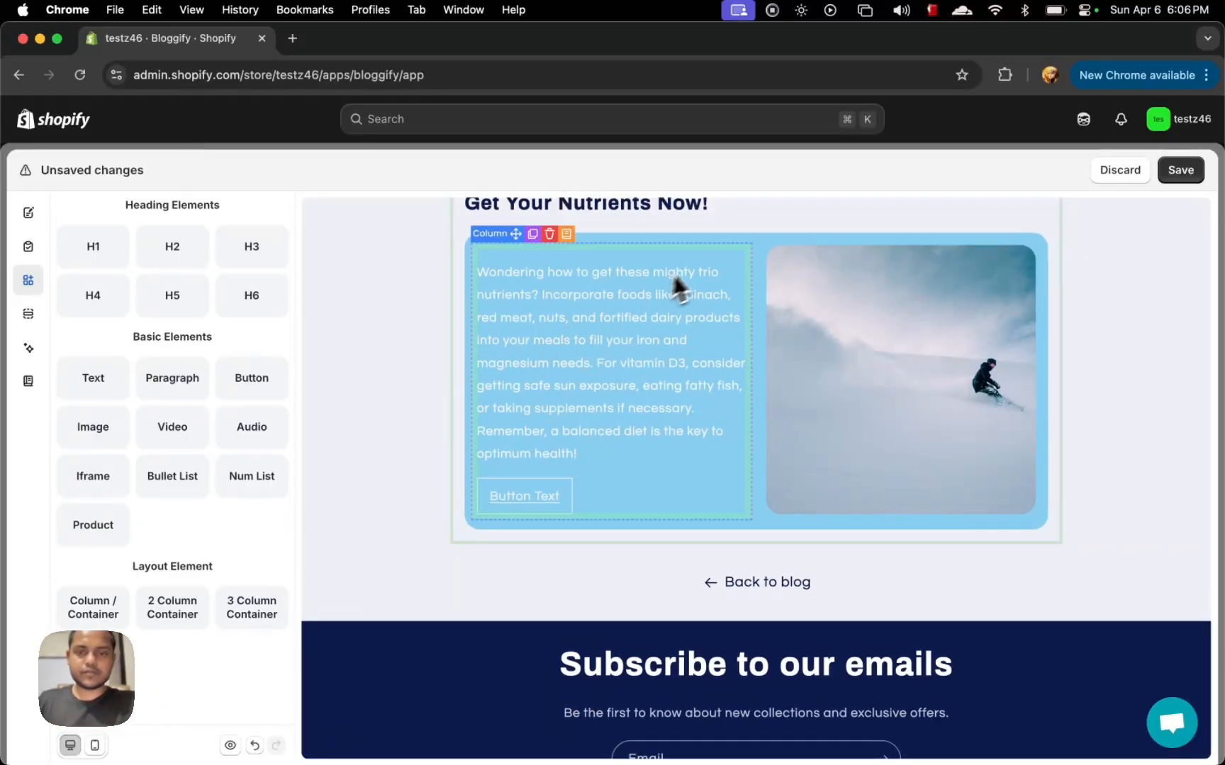
Step: Move the Container layer up so it sits directly below the heading "Benefits of Iron, Magnesium & Vitamin D3"
scroll(702, 266, "up", 2)
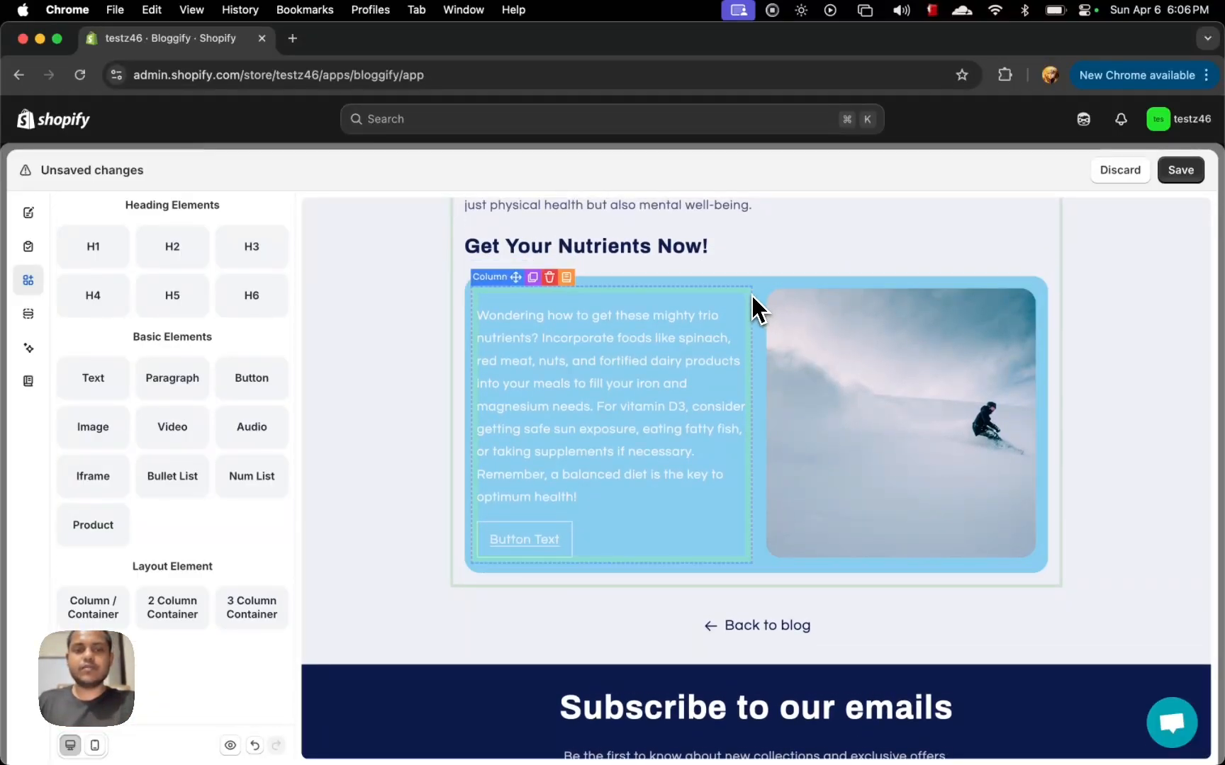
scroll(751, 293, "up", 5)
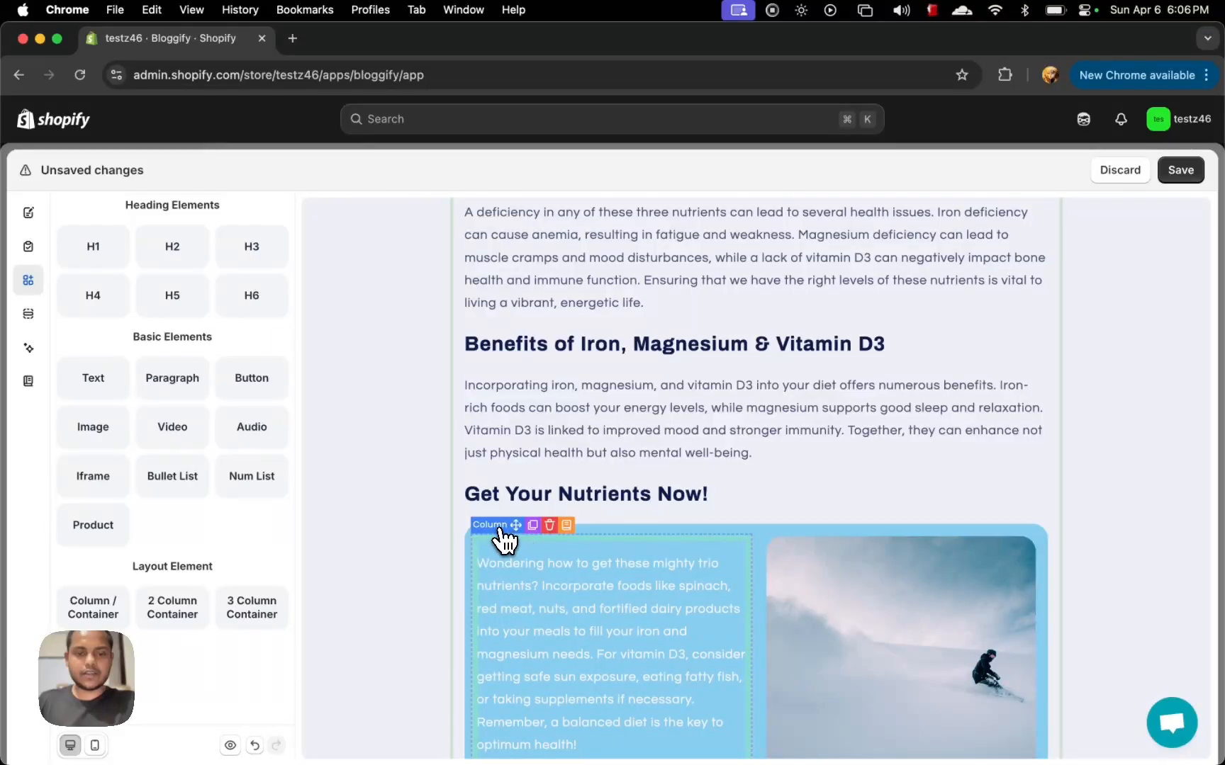
left_click(29, 316)
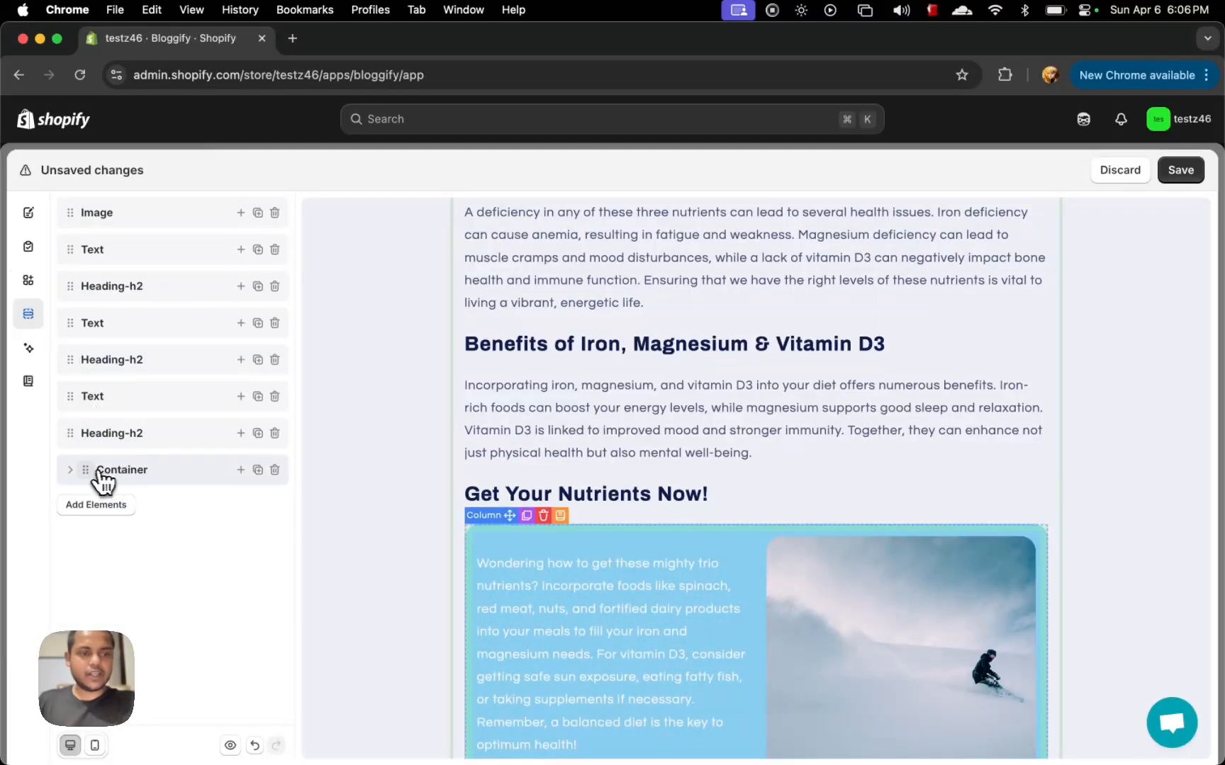
left_click_drag(102, 482, 87, 398)
scroll(798, 446, "down", 5)
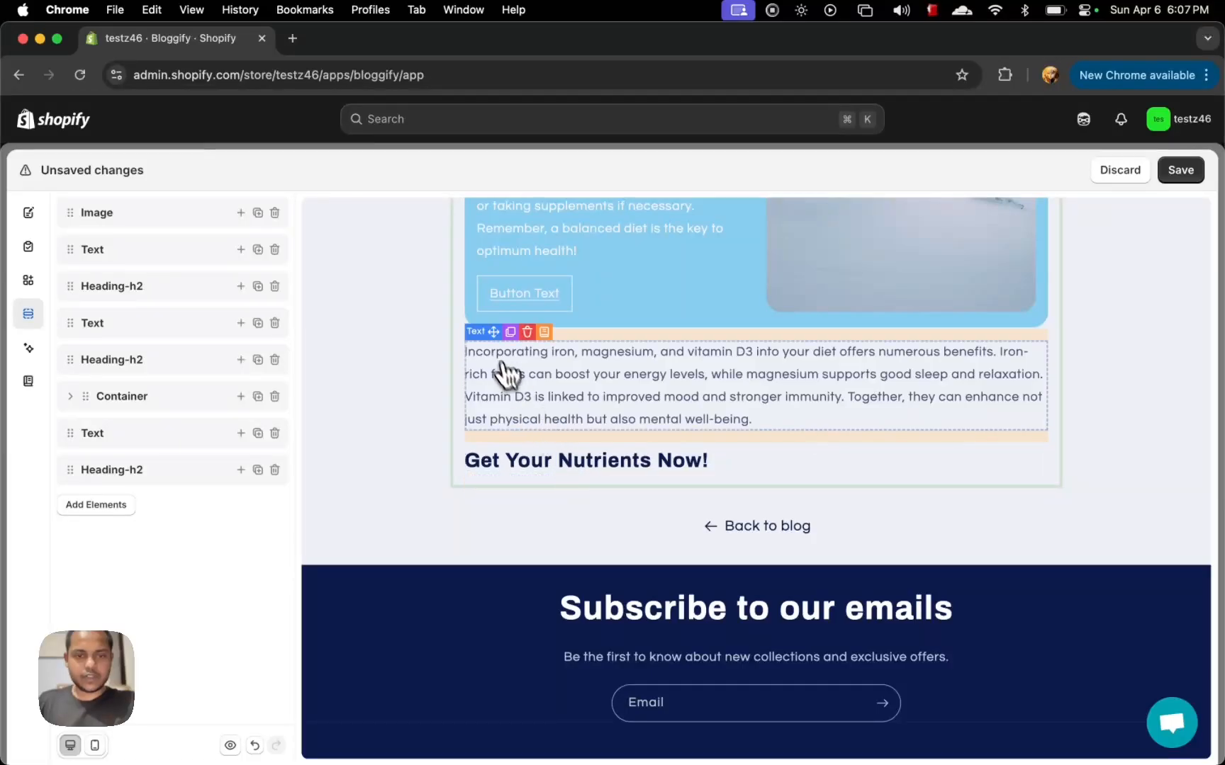
Step: Move the "Incorporating iron, magnesium..." paragraph below the heading "Get Your Nutrients Now!" and review the article's layout
left_click_drag(542, 375, 604, 462)
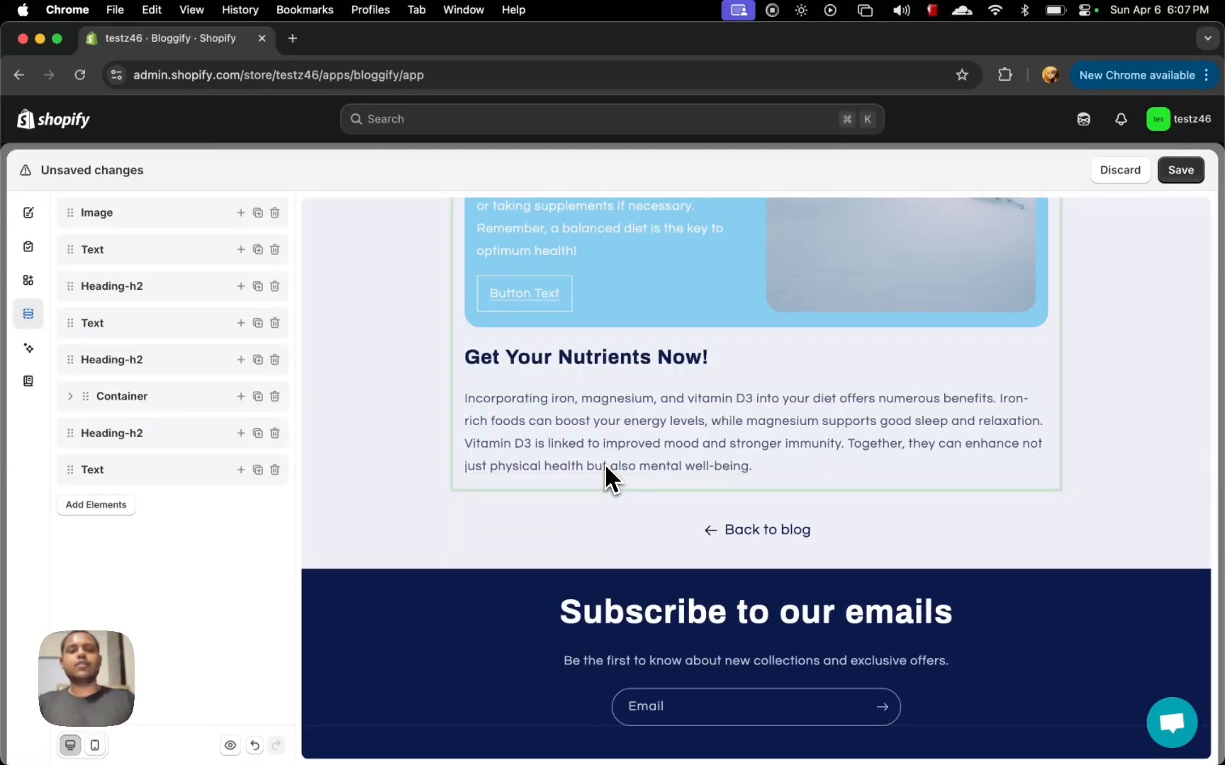
scroll(603, 463, "up", 10)
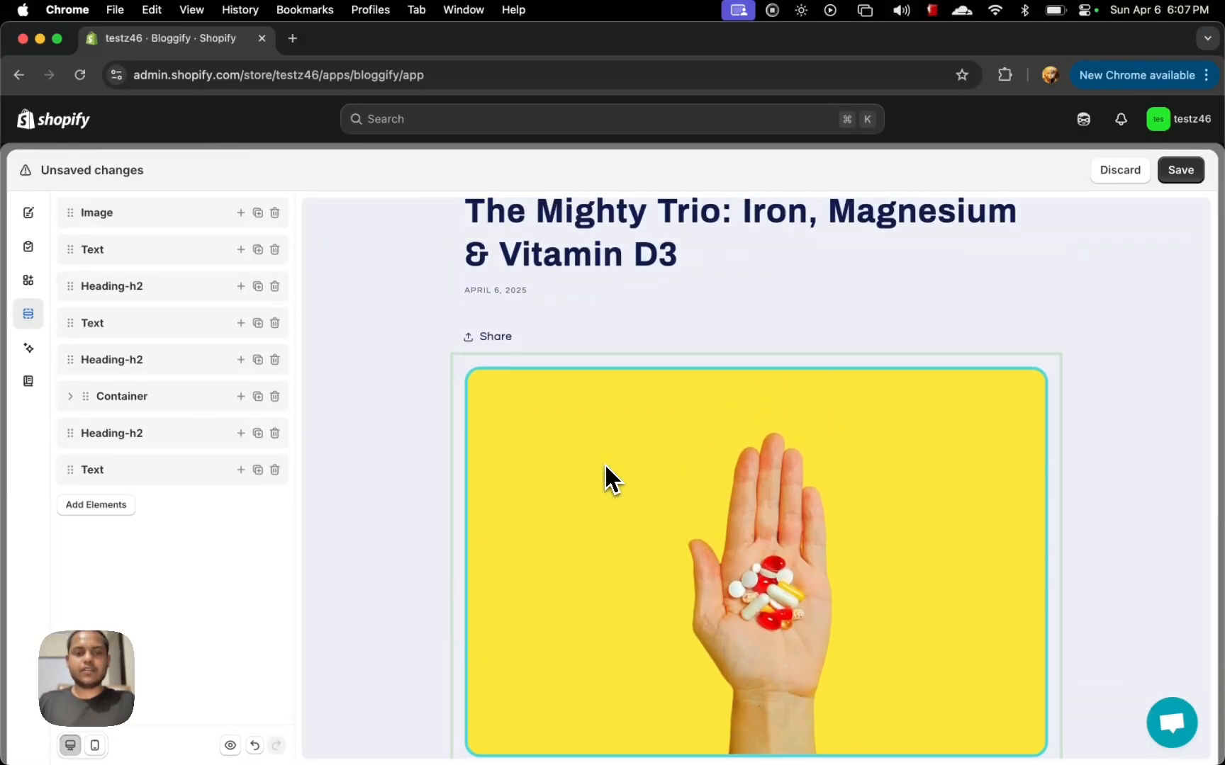
scroll(604, 463, "down", 6)
scroll(604, 463, "down", 10)
scroll(606, 478, "up", 3)
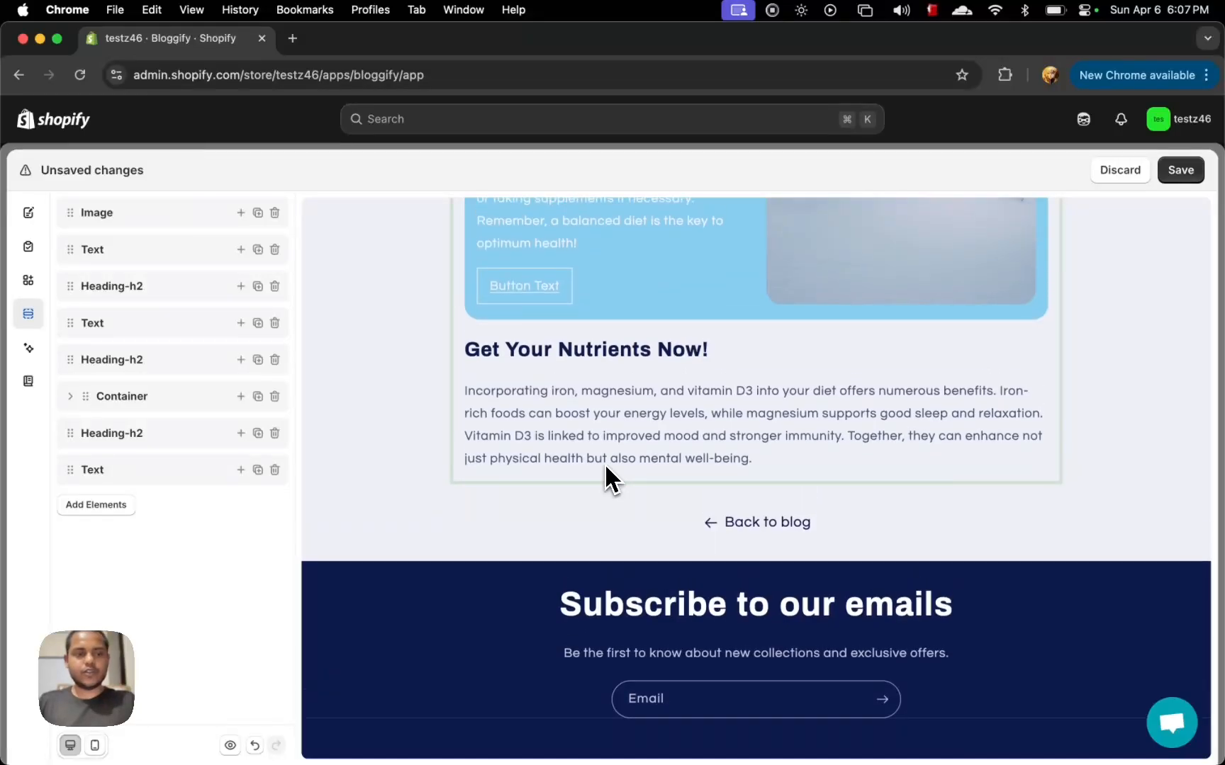
Step: Add a 3 Column Container below the last paragraph and place a Product element in its first column
left_click(29, 280)
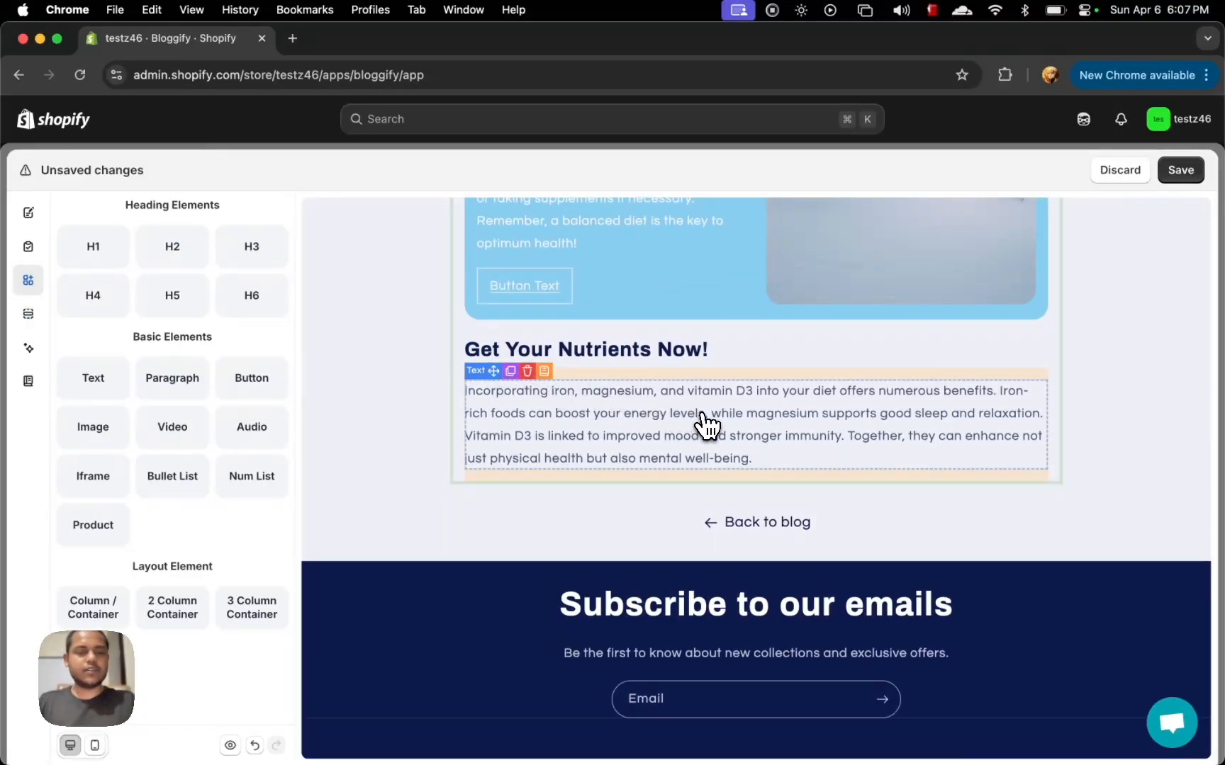
left_click_drag(241, 604, 704, 457)
left_click_drag(93, 525, 744, 411)
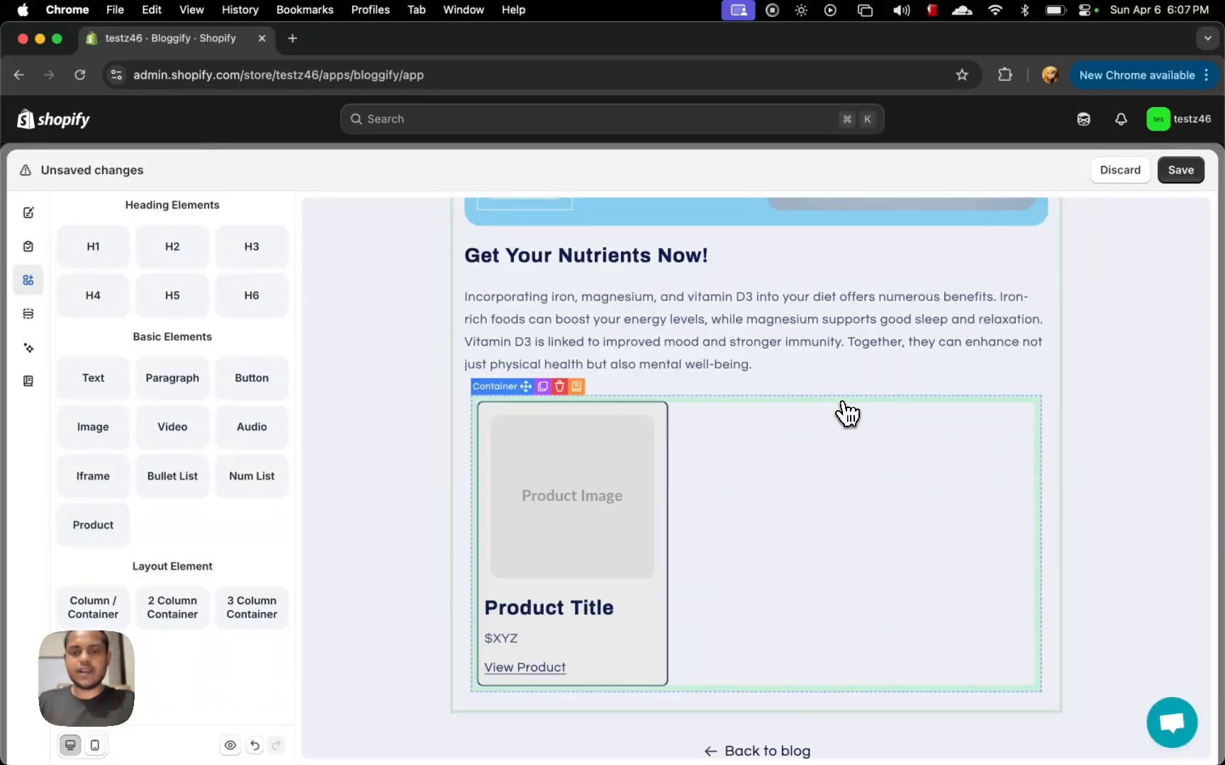
Step: Assign the Iron product to the Product element in the first column of the new container
left_click(660, 409)
left_click(121, 209)
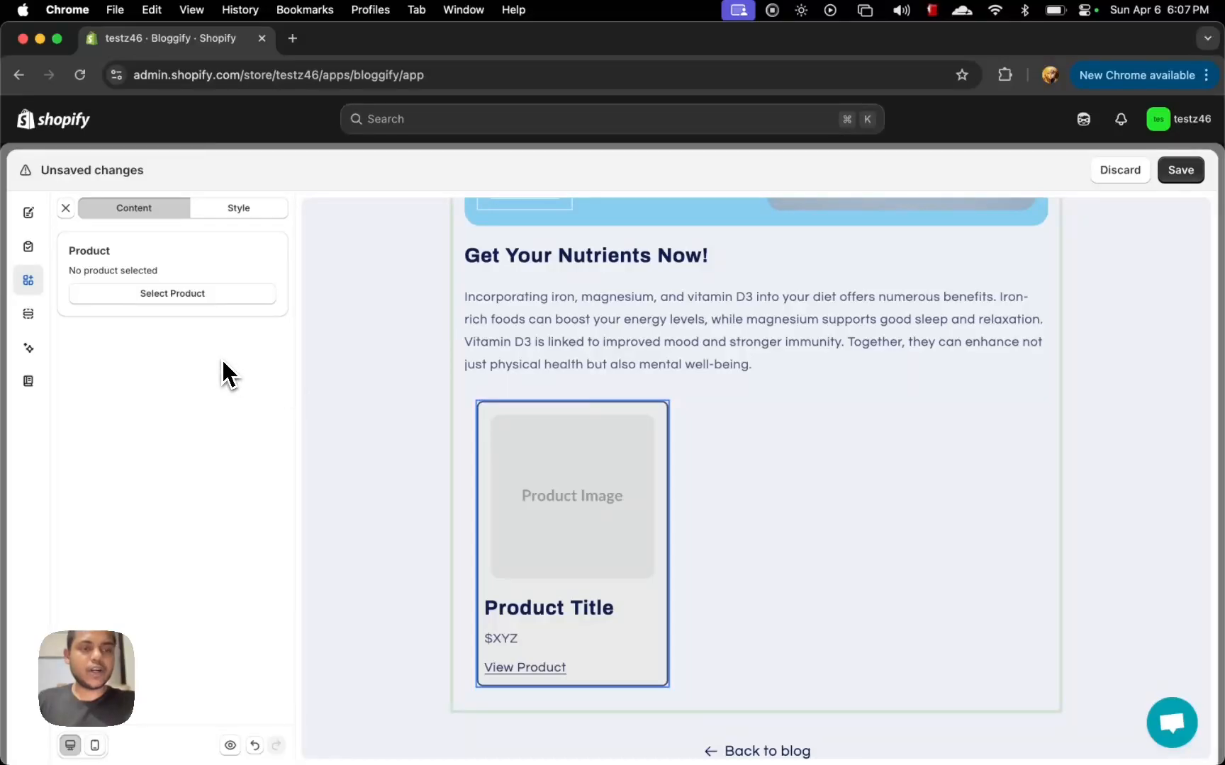
left_click(183, 296)
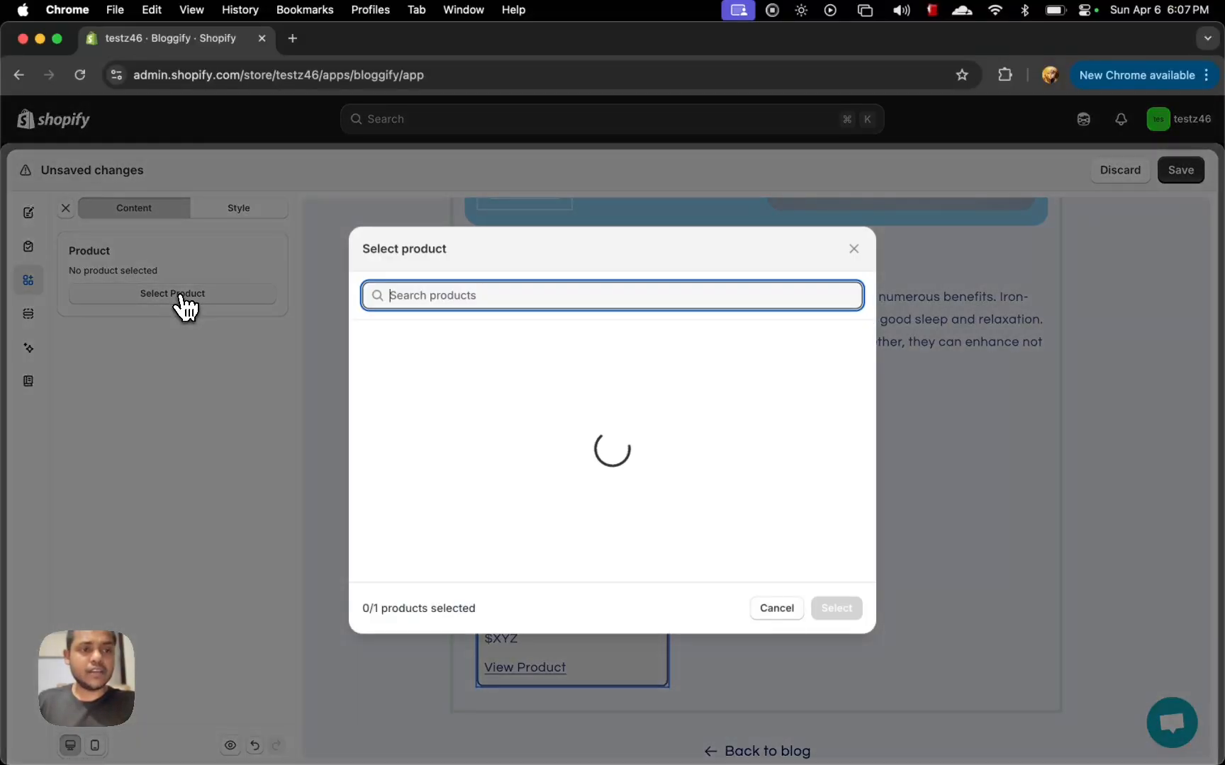
scroll(617, 439, "down", 1)
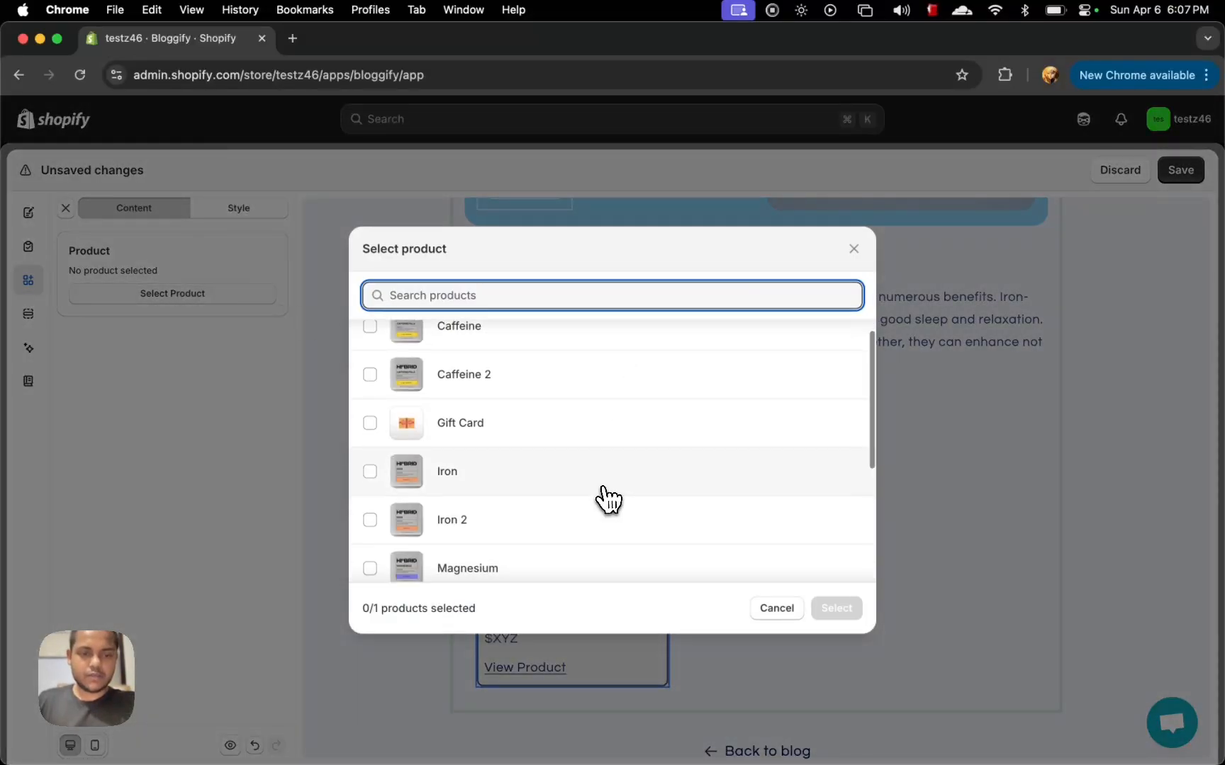
left_click(608, 482)
left_click(837, 609)
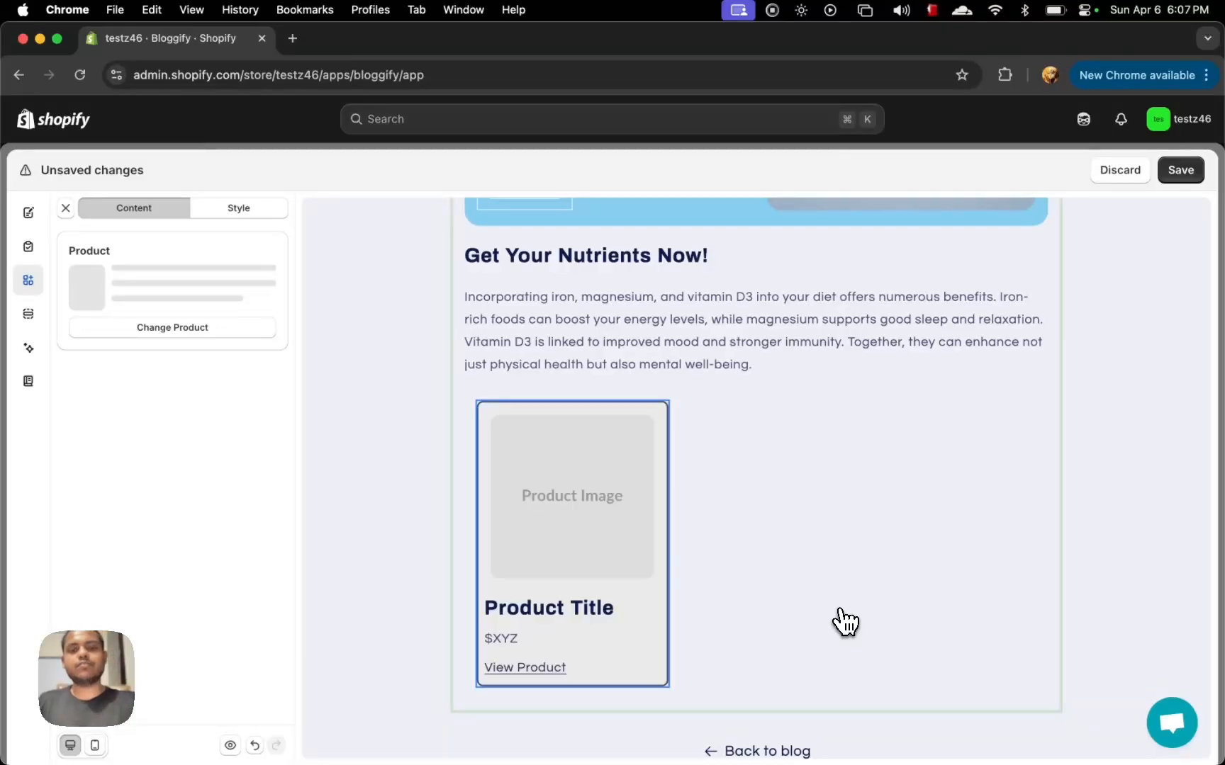
Step: Duplicate the inner Container holding the Iron product twice so the product fills all three columns
left_click(29, 314)
left_click(70, 508)
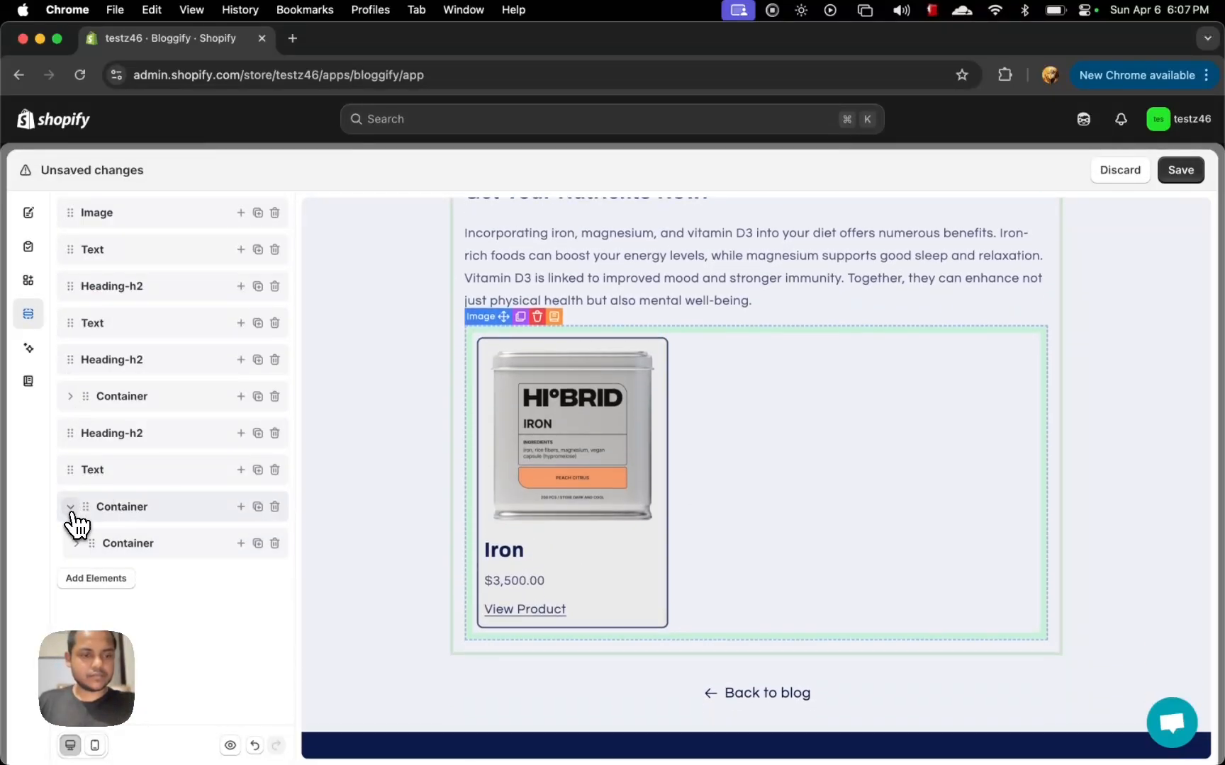
left_click(76, 544)
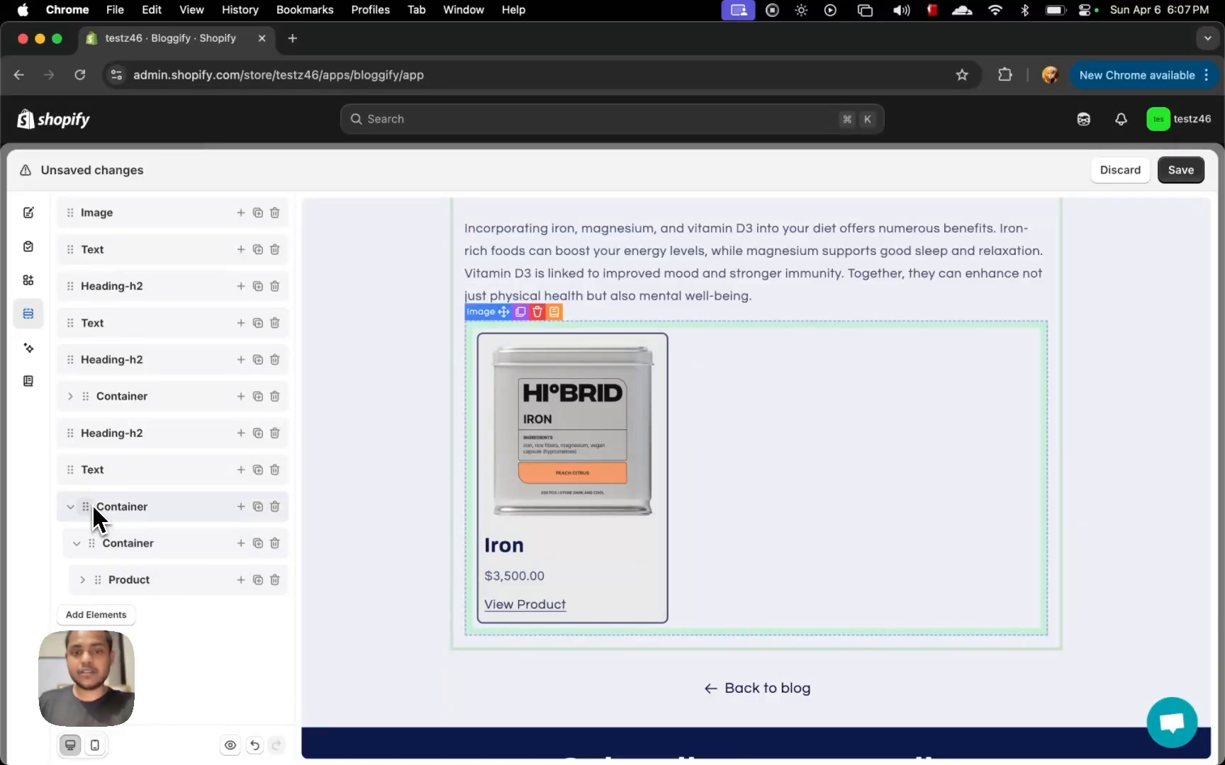
left_click(259, 544)
left_click(259, 544)
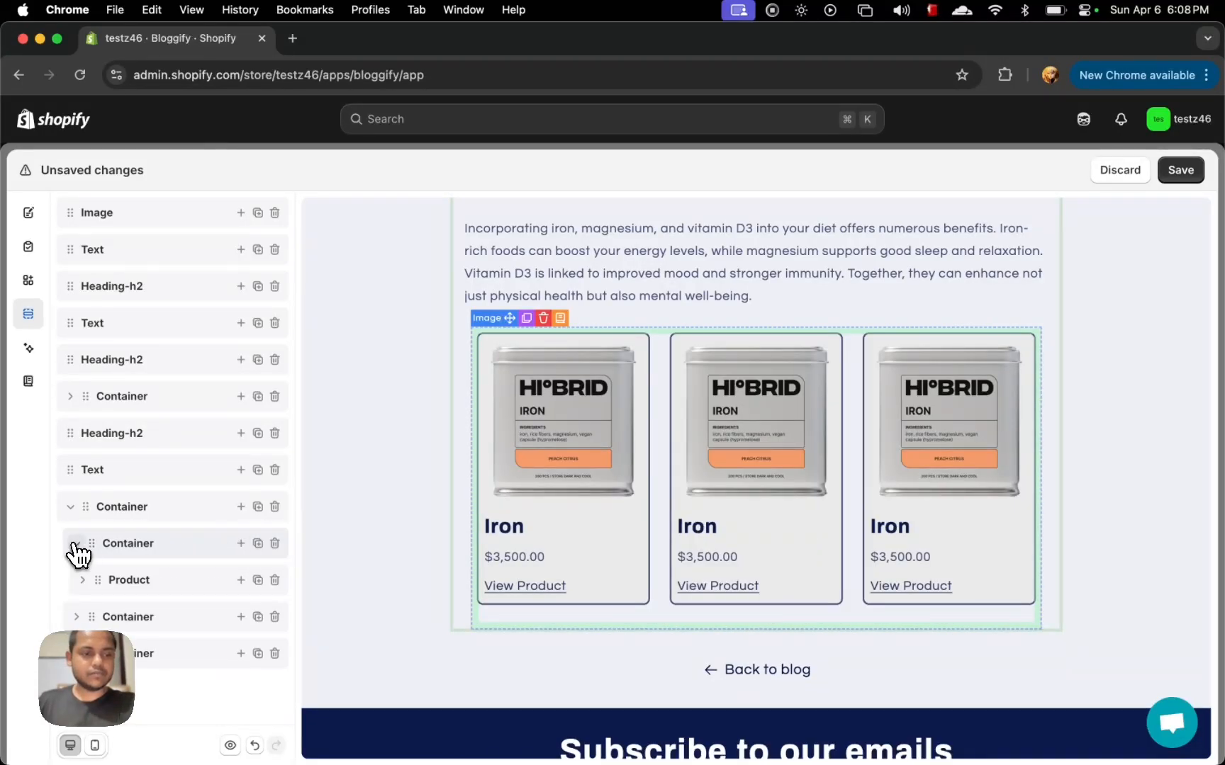
Step: Change the product in the second column to Magnesium
left_click(678, 464)
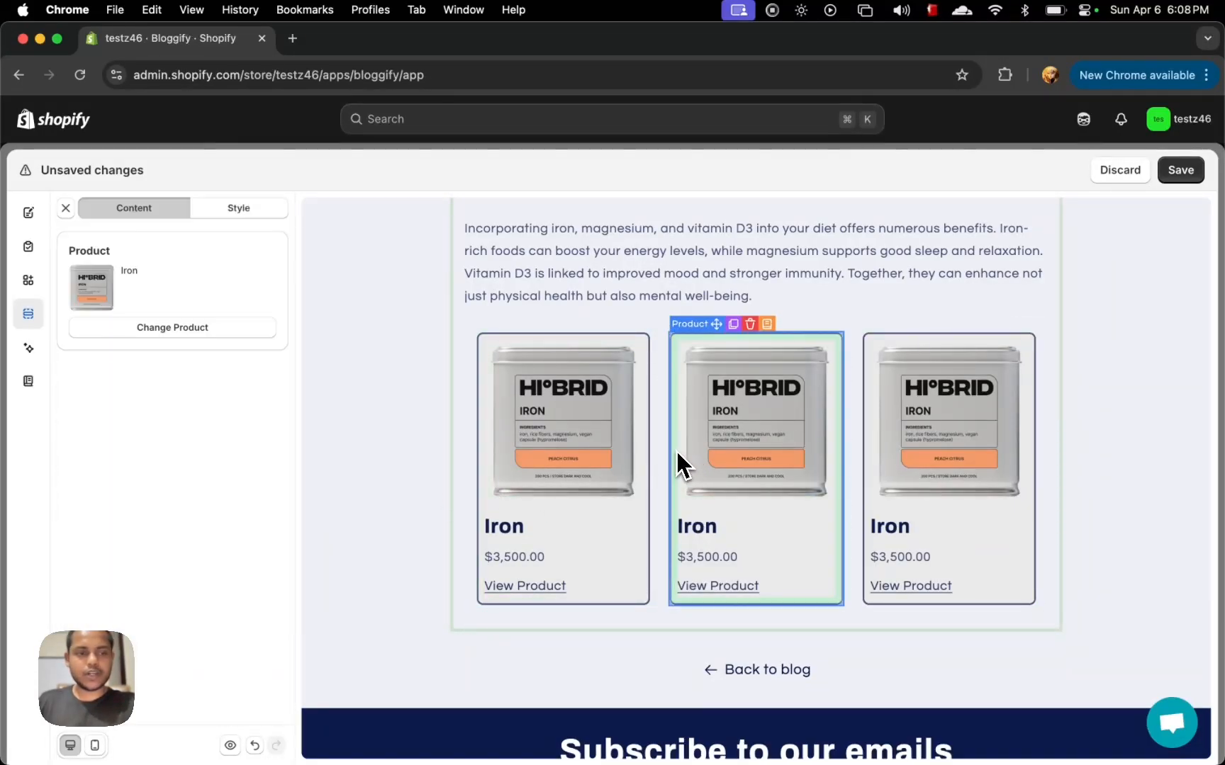
left_click(160, 329)
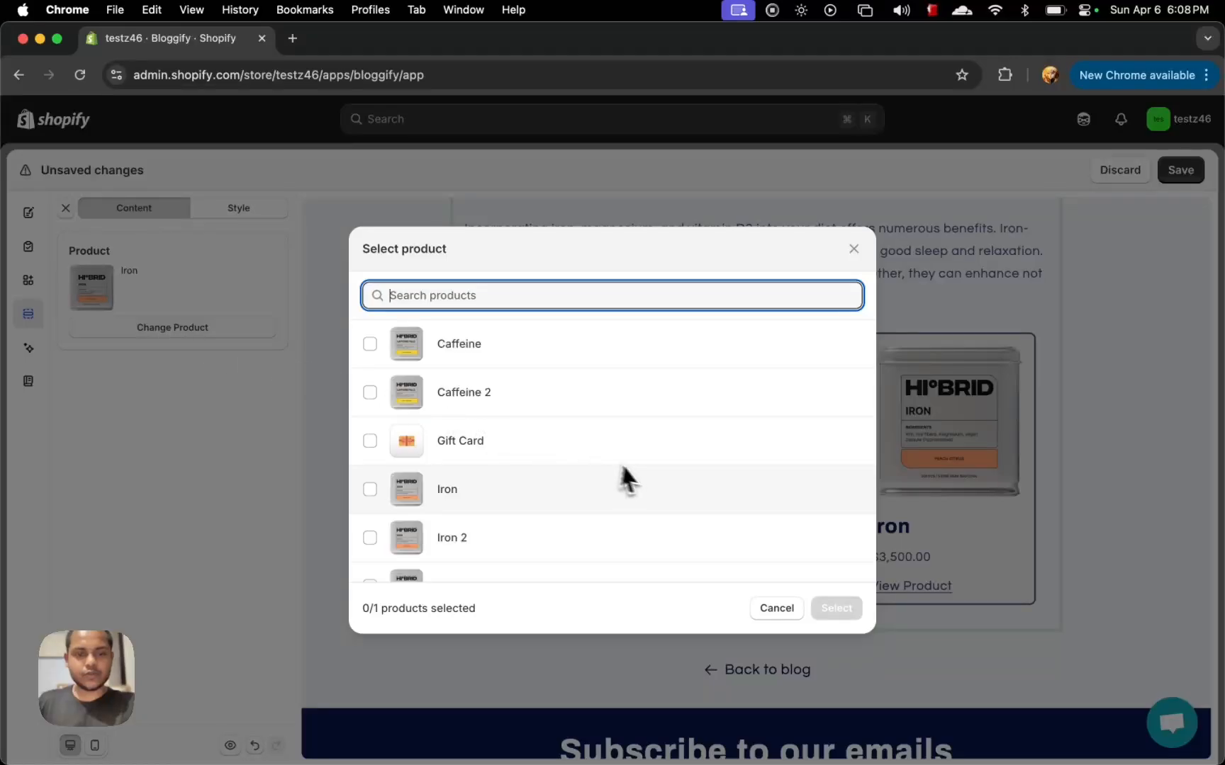
scroll(622, 478, "down", 5)
left_click(528, 369)
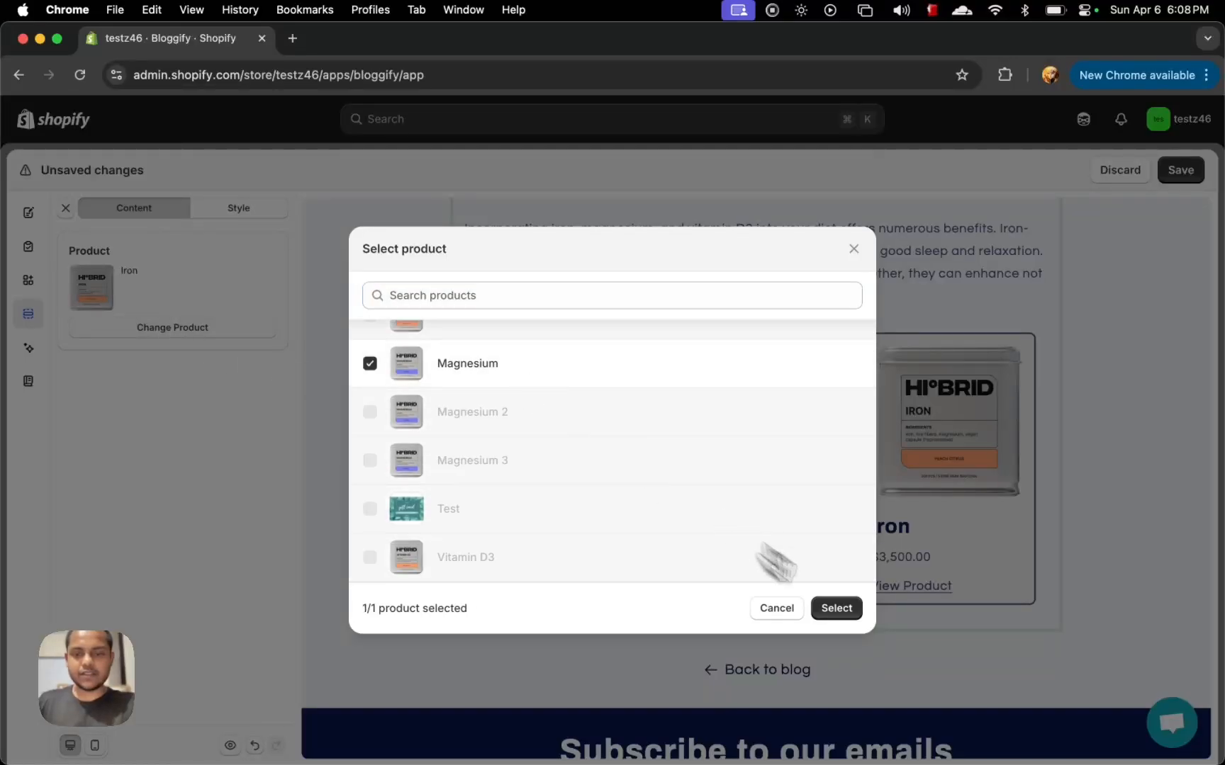
left_click(837, 608)
Step: Change the product in the third column to Vitamin D3
left_click(876, 358)
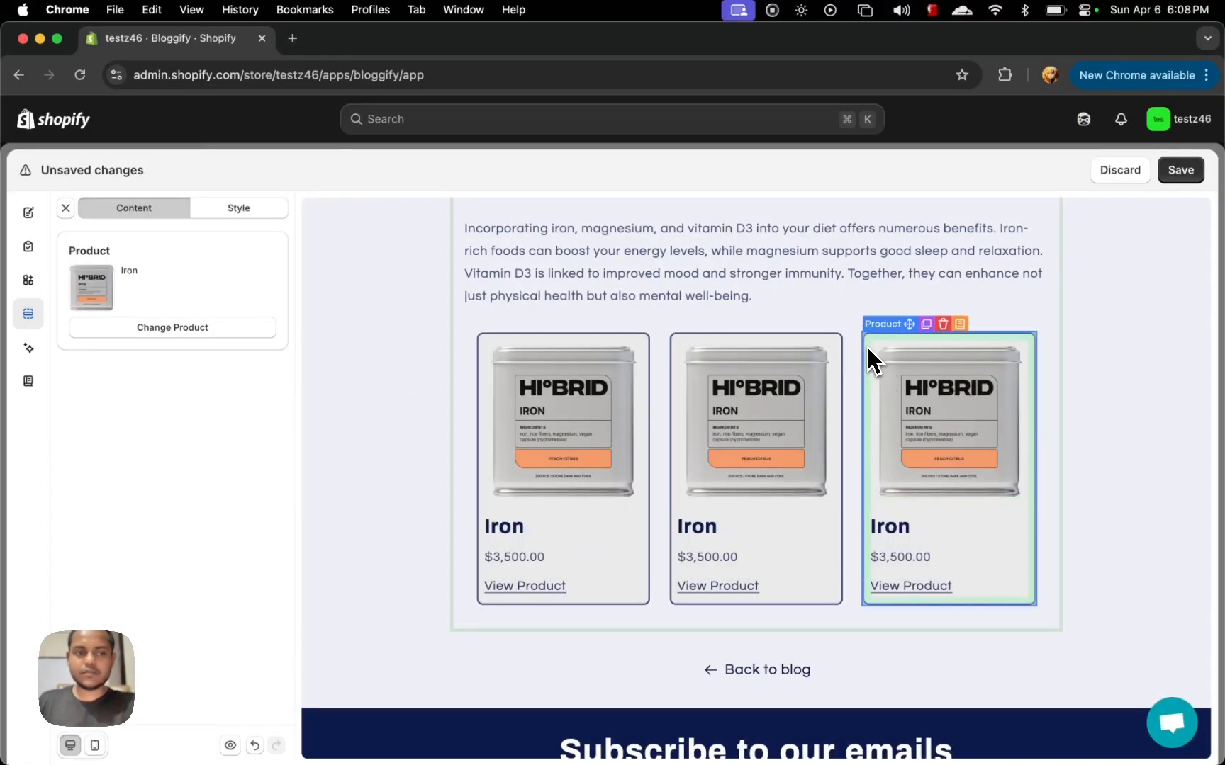
left_click(124, 330)
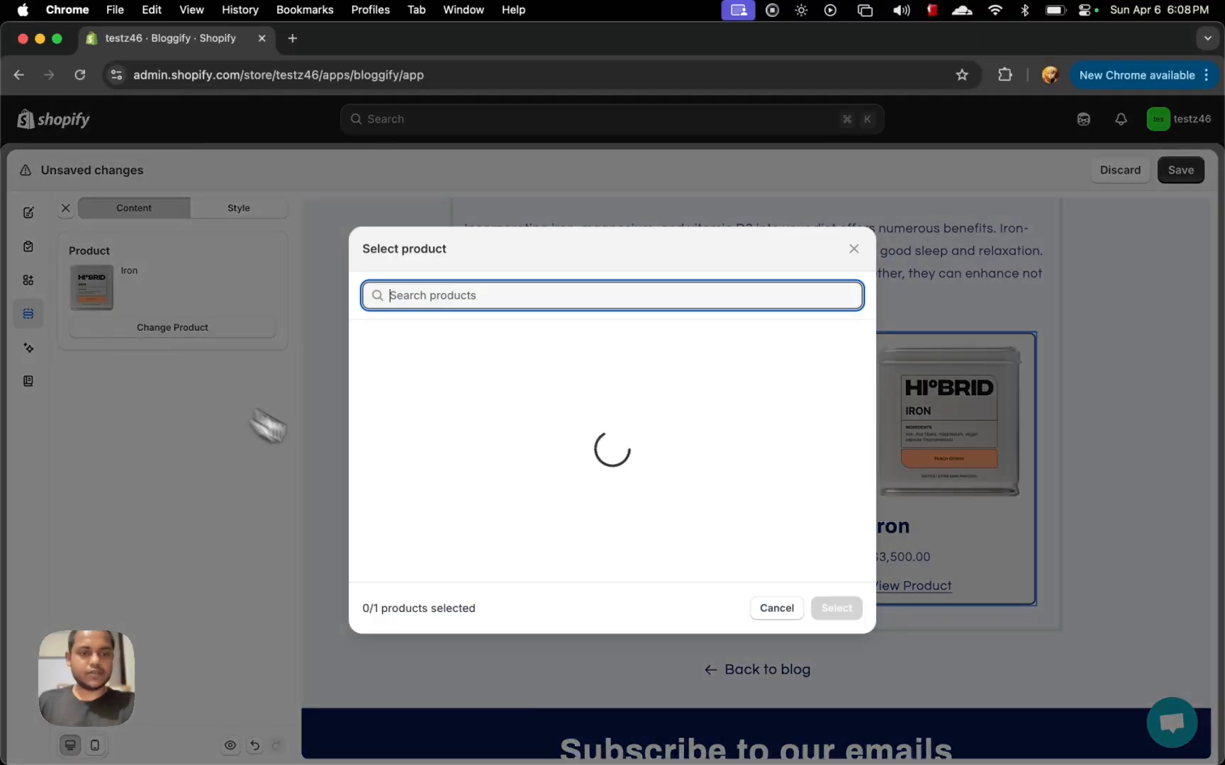
scroll(517, 466, "down", 5)
left_click(496, 561)
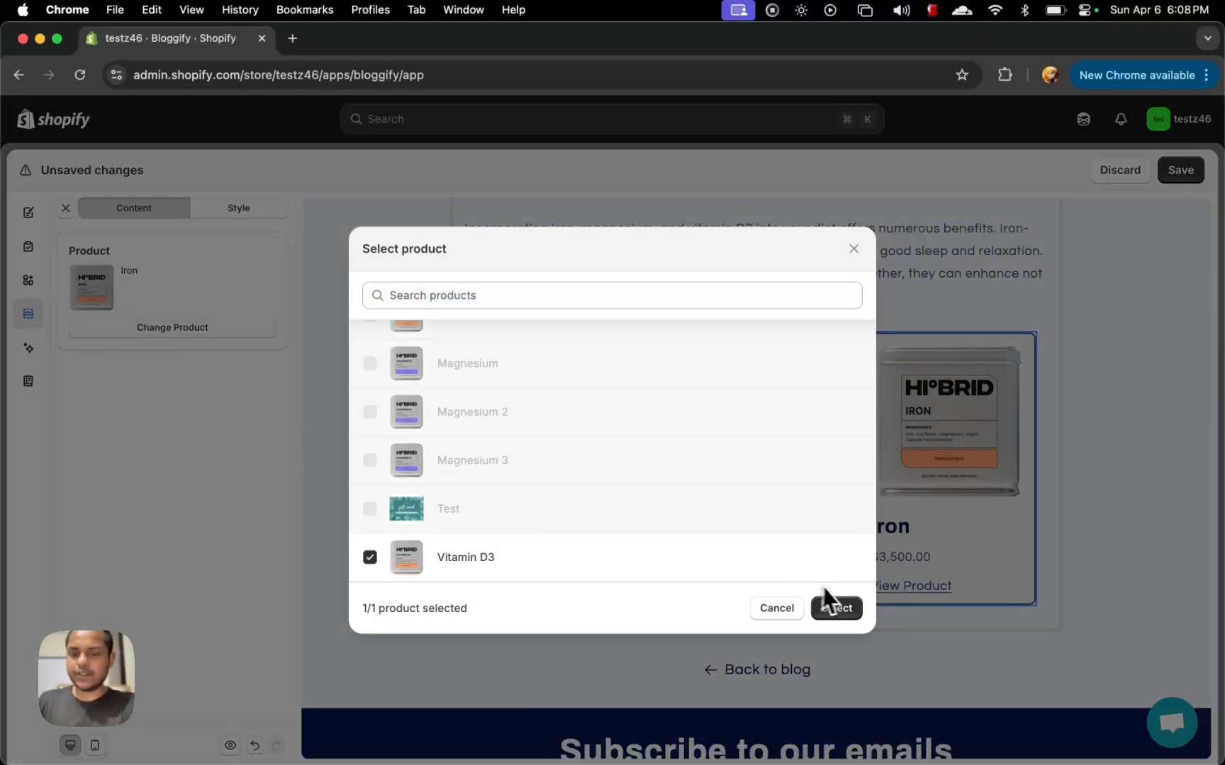
left_click(830, 606)
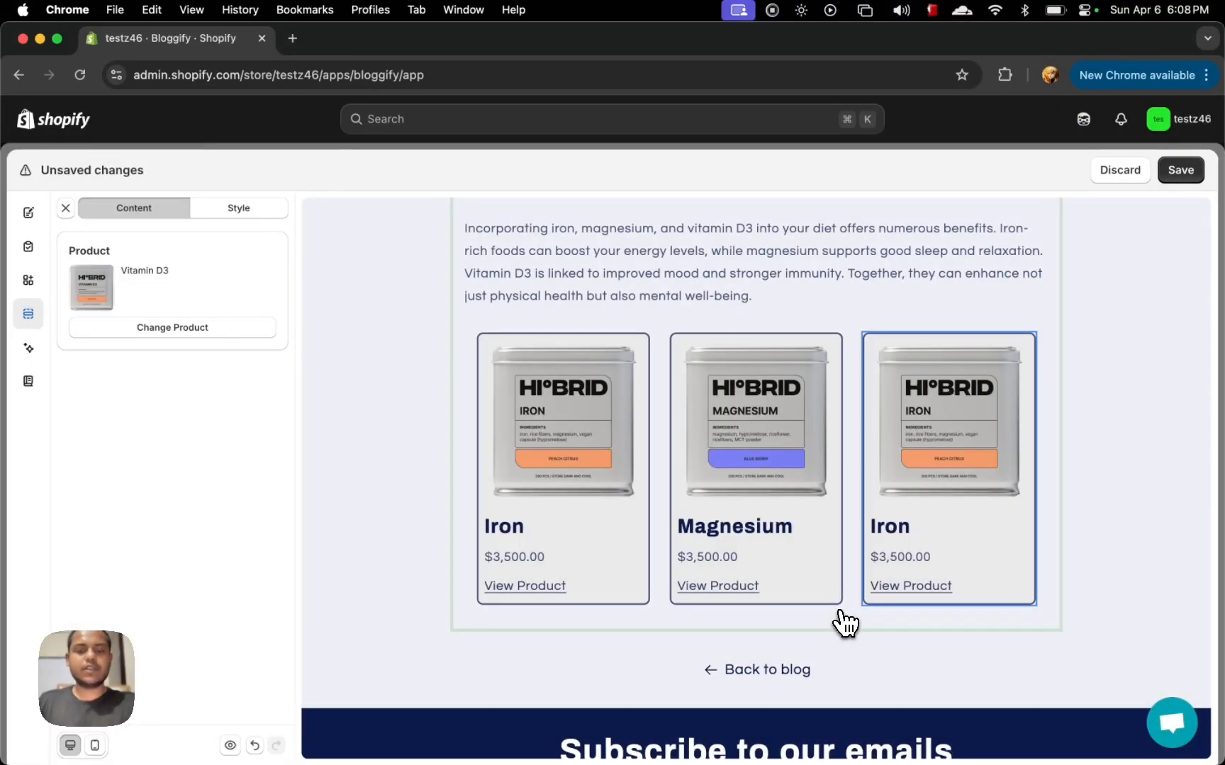
Step: Check the link settings of "View Product" on all three product cards, close them and review the article's layout
left_click(538, 587)
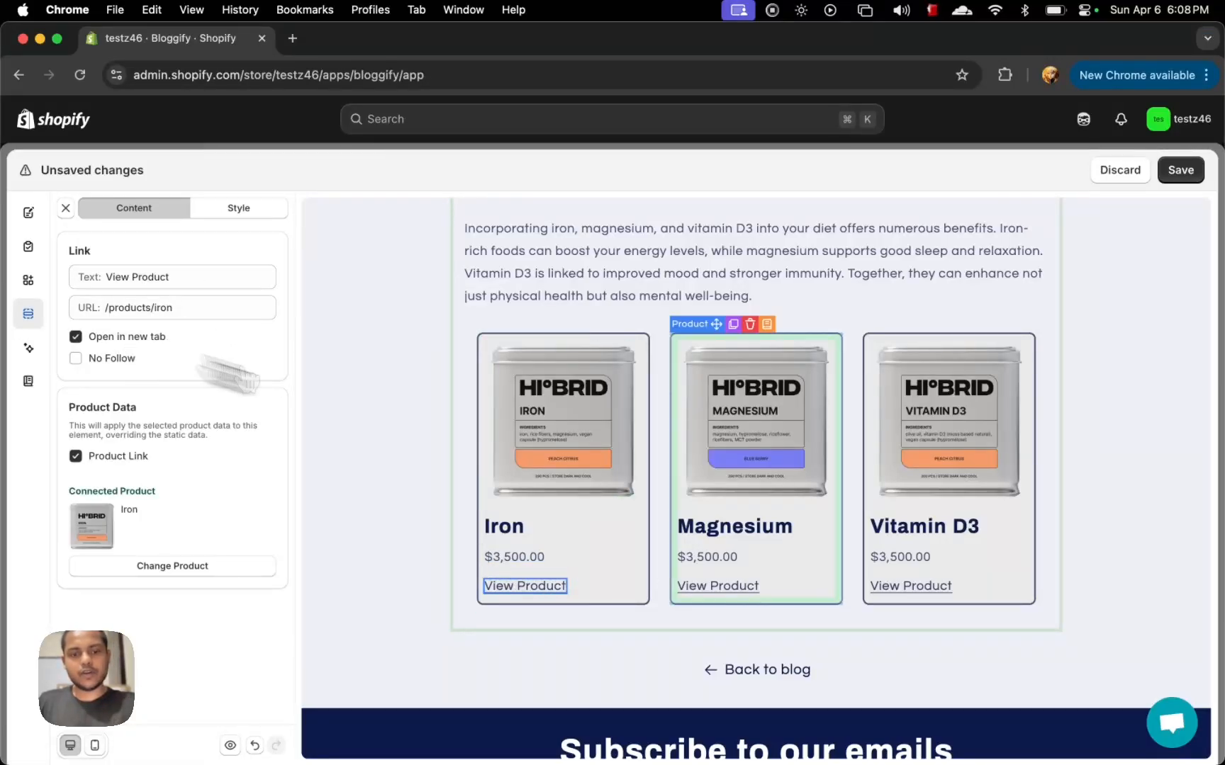
left_click(723, 587)
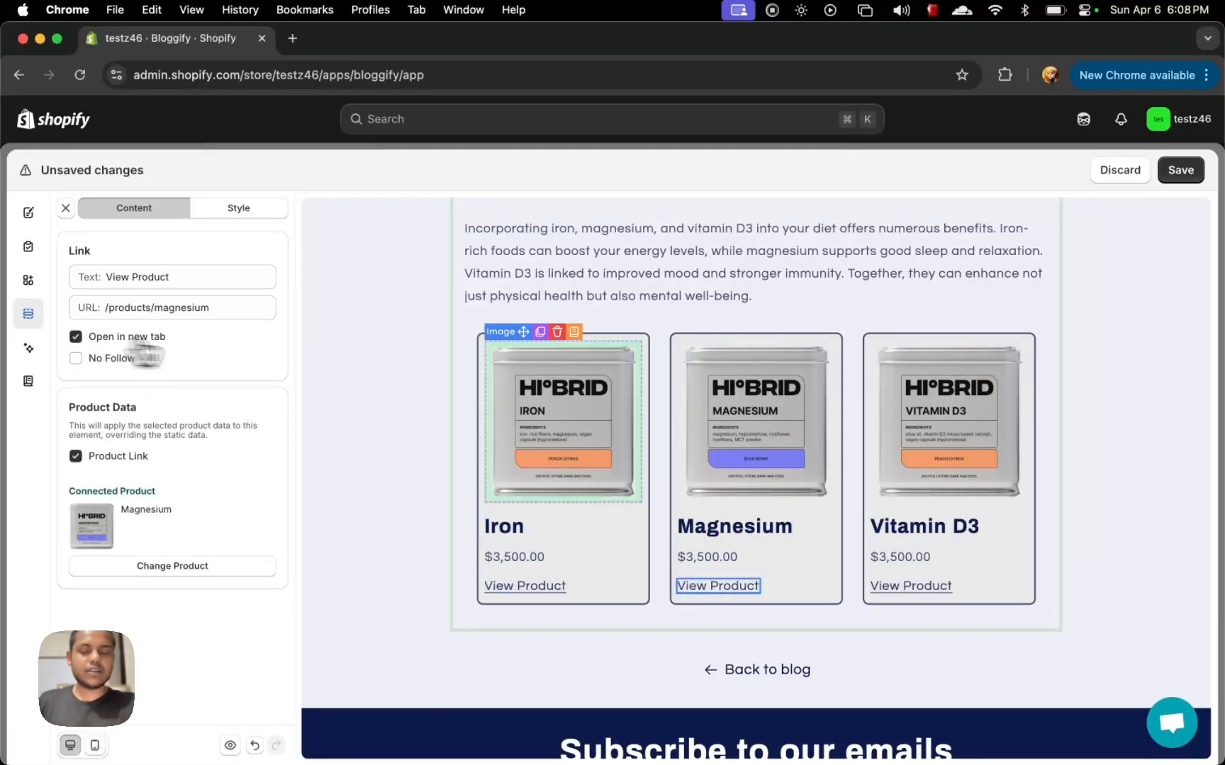
left_click(921, 588)
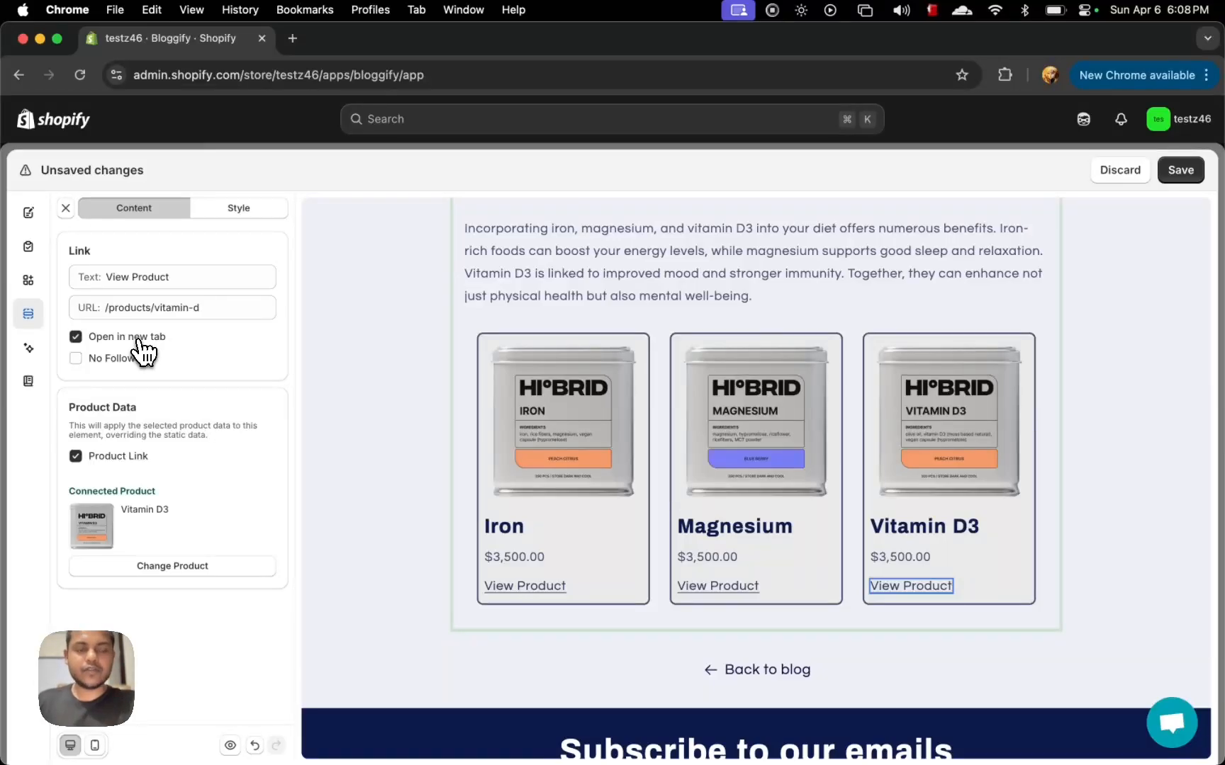
left_click(65, 207)
scroll(533, 437, "up", 10)
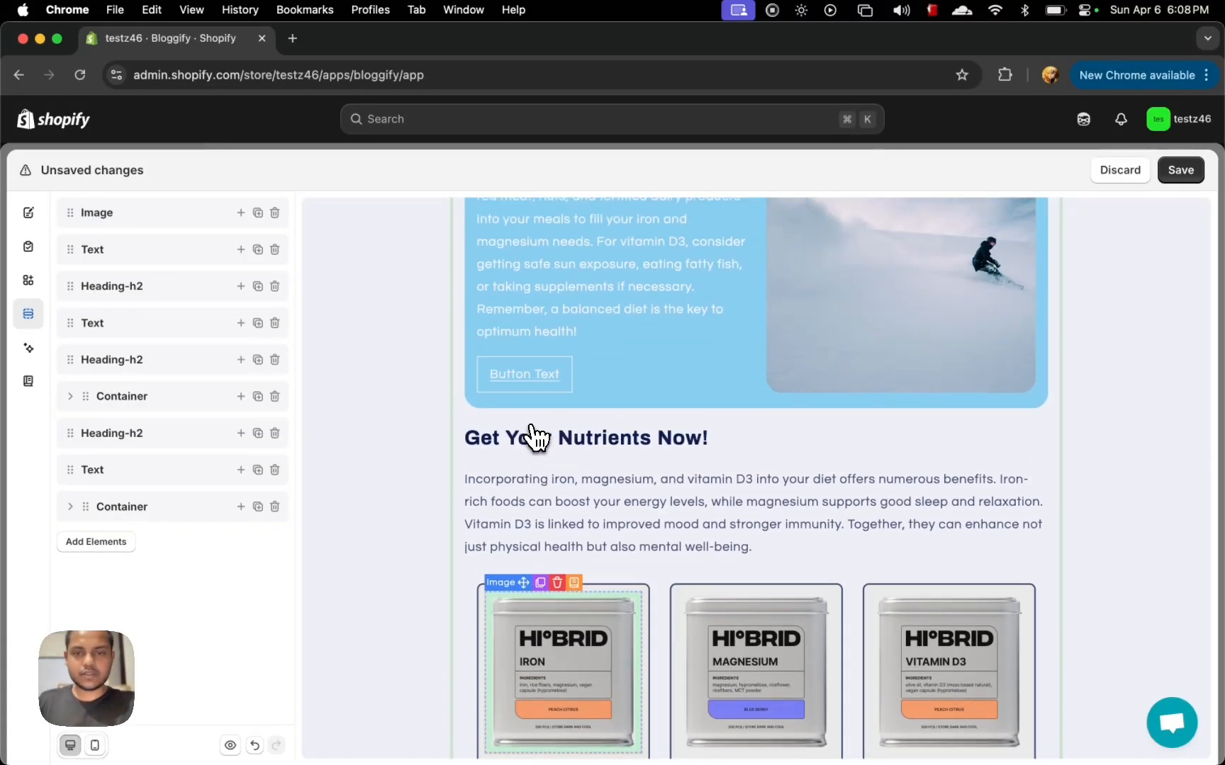
scroll(533, 437, "up", 5)
scroll(533, 437, "down", 15)
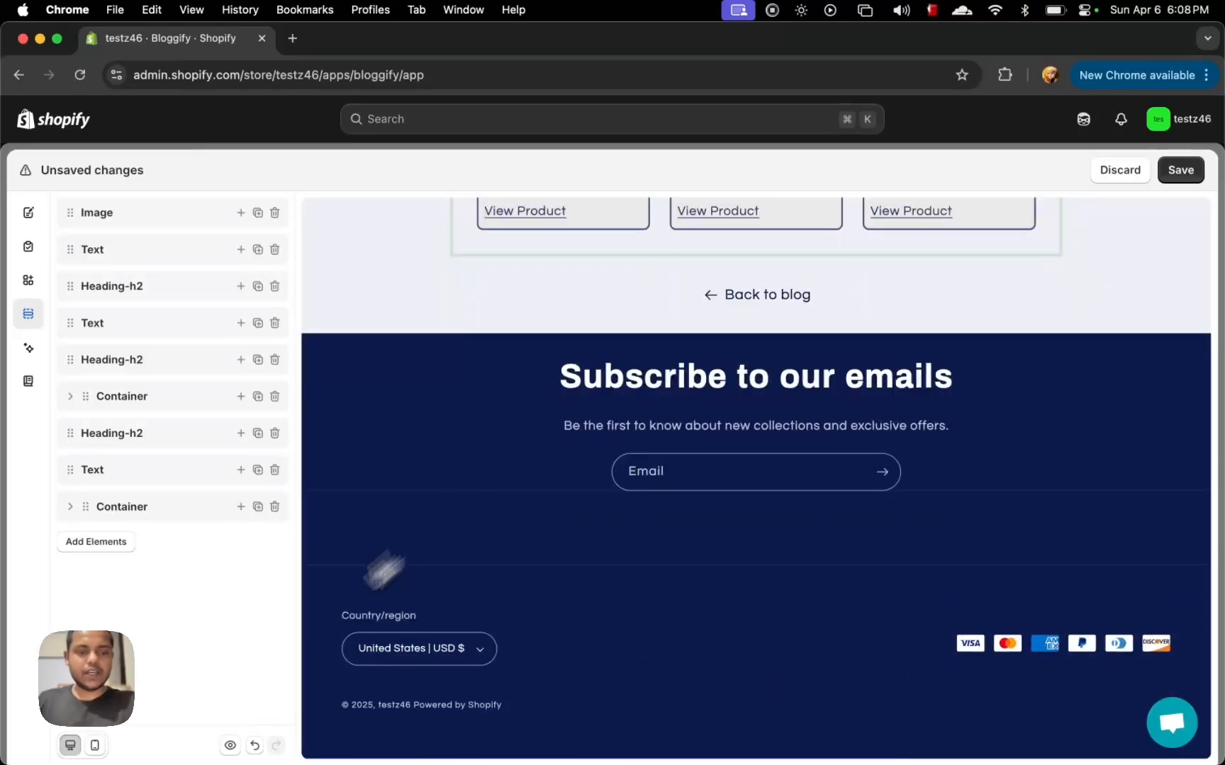
scroll(555, 510, "up", 3)
scroll(567, 500, "up", 15)
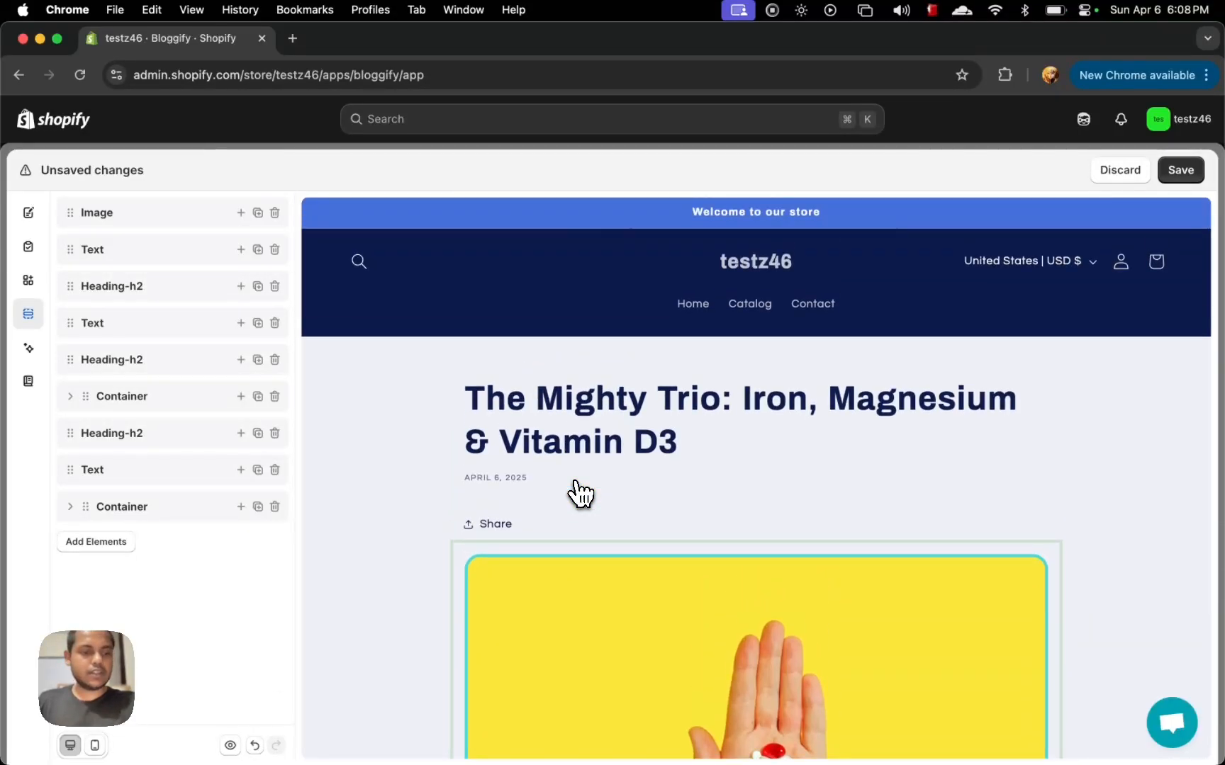
Step: Switch to the mobile preview and set the layout direction of the container around the three products to Vertical
left_click(95, 746)
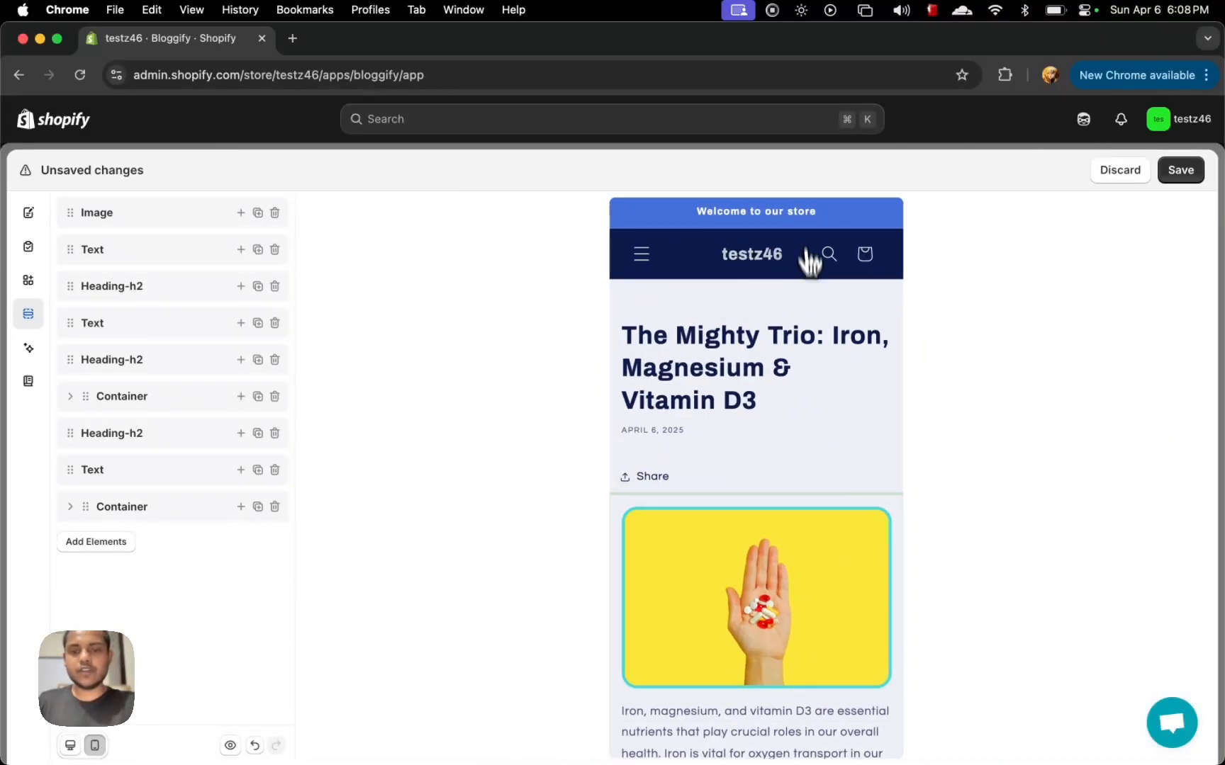
scroll(779, 446, "down", 20)
scroll(779, 446, "up", 4)
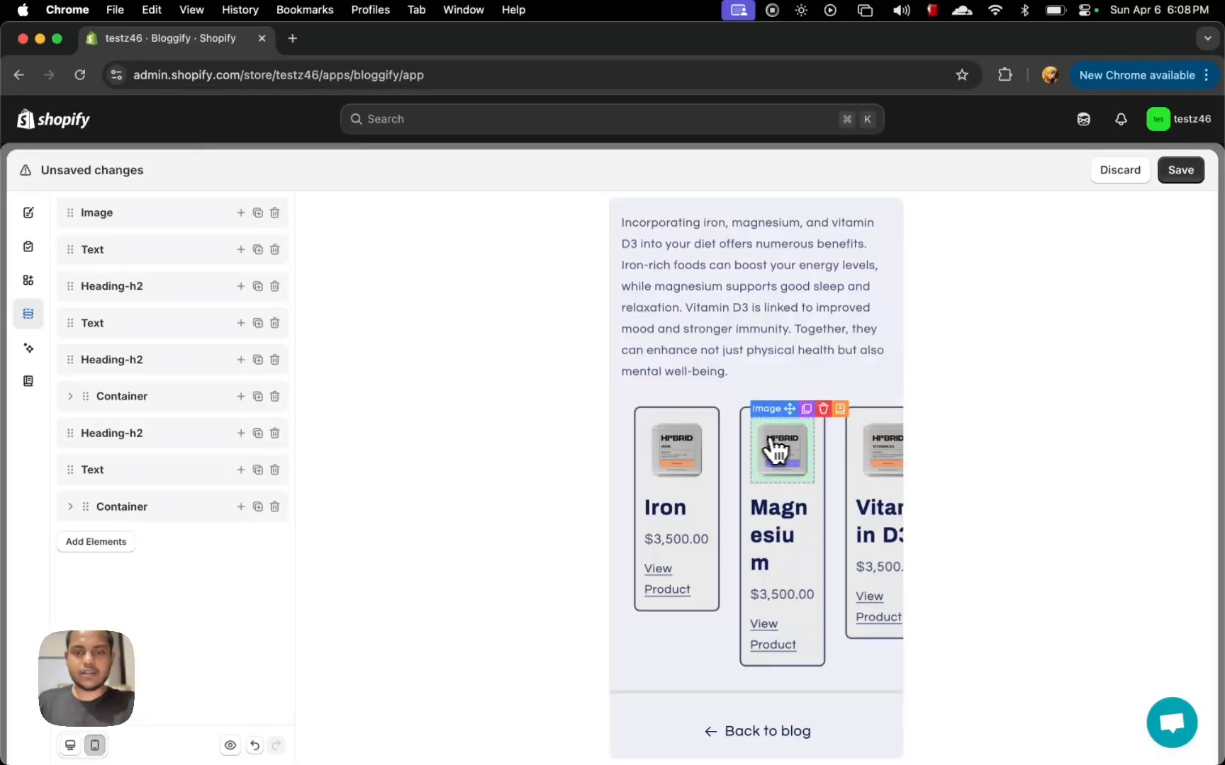
left_click(729, 440)
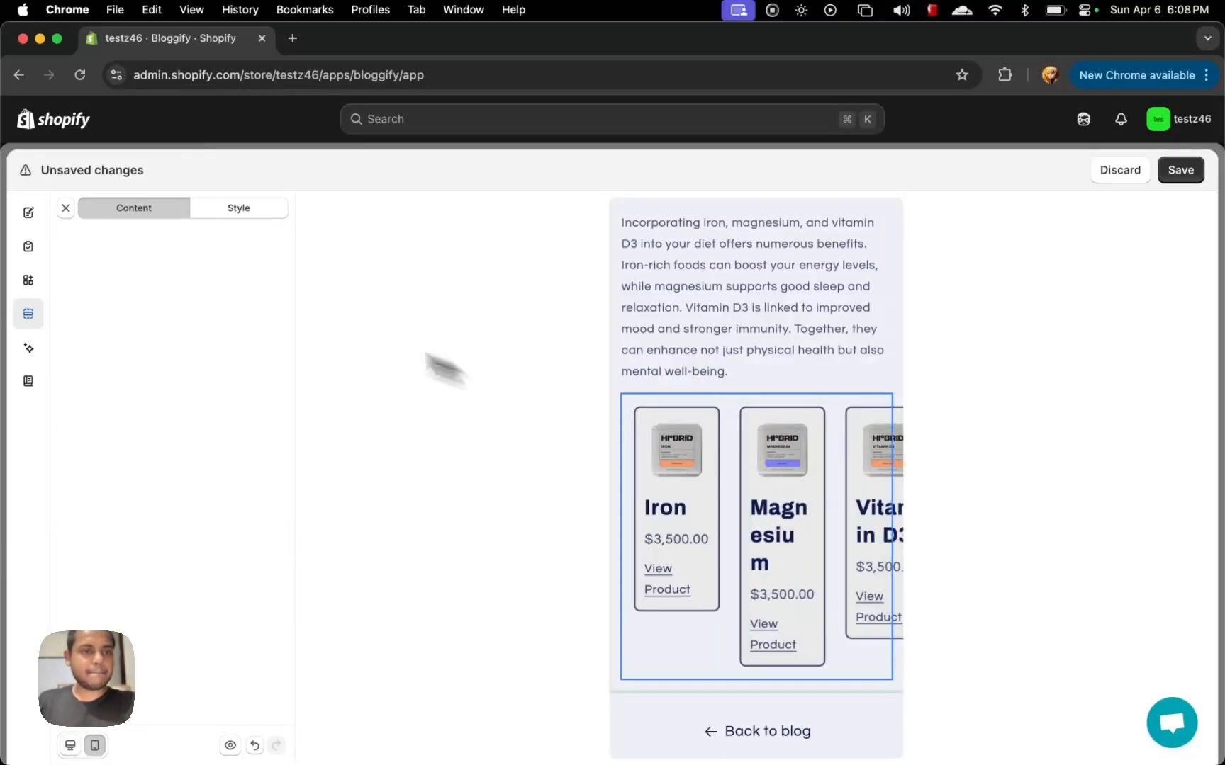
left_click(256, 228)
scroll(164, 464, "down", 6)
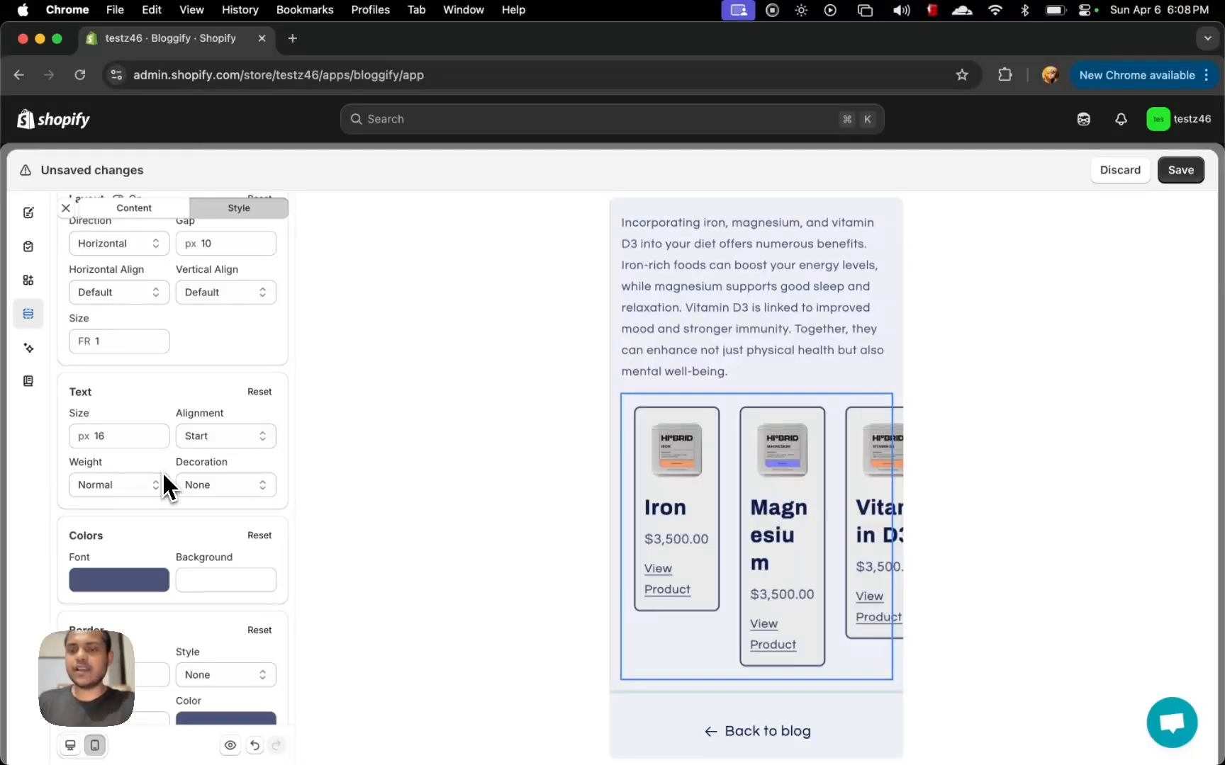
scroll(163, 476, "down", 2)
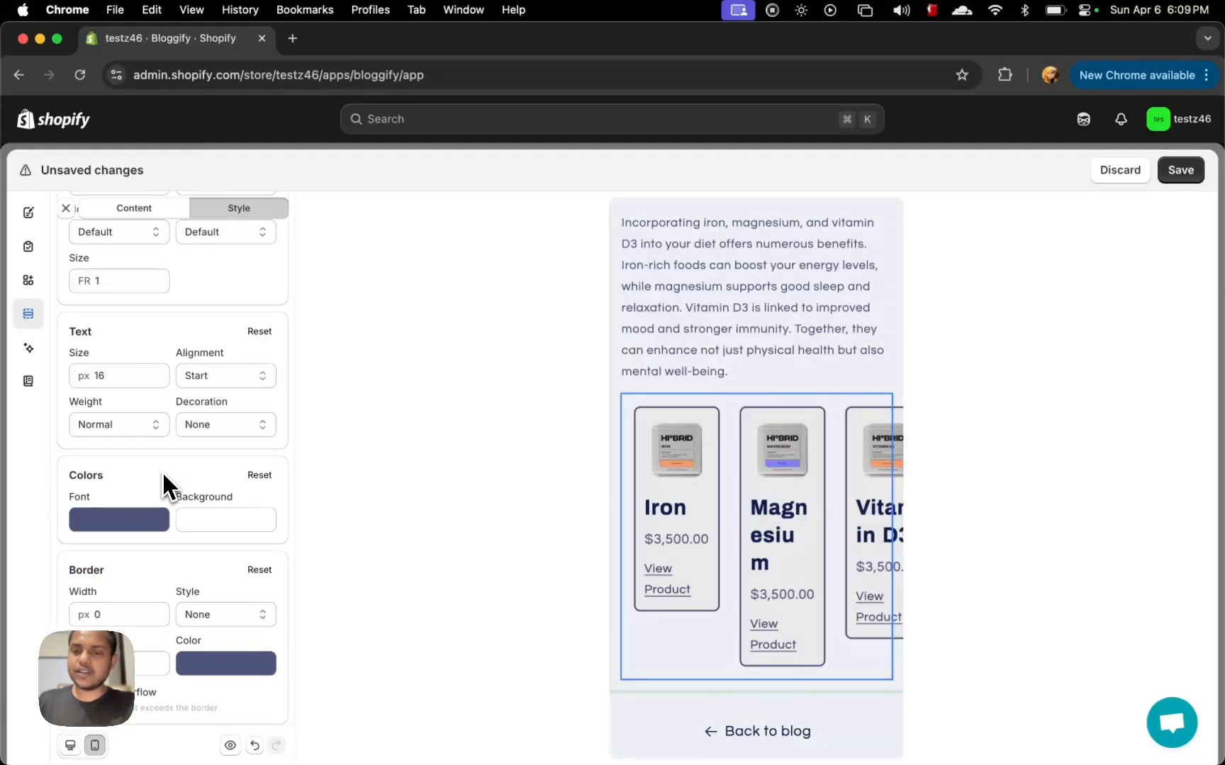
scroll(162, 482, "up", 8)
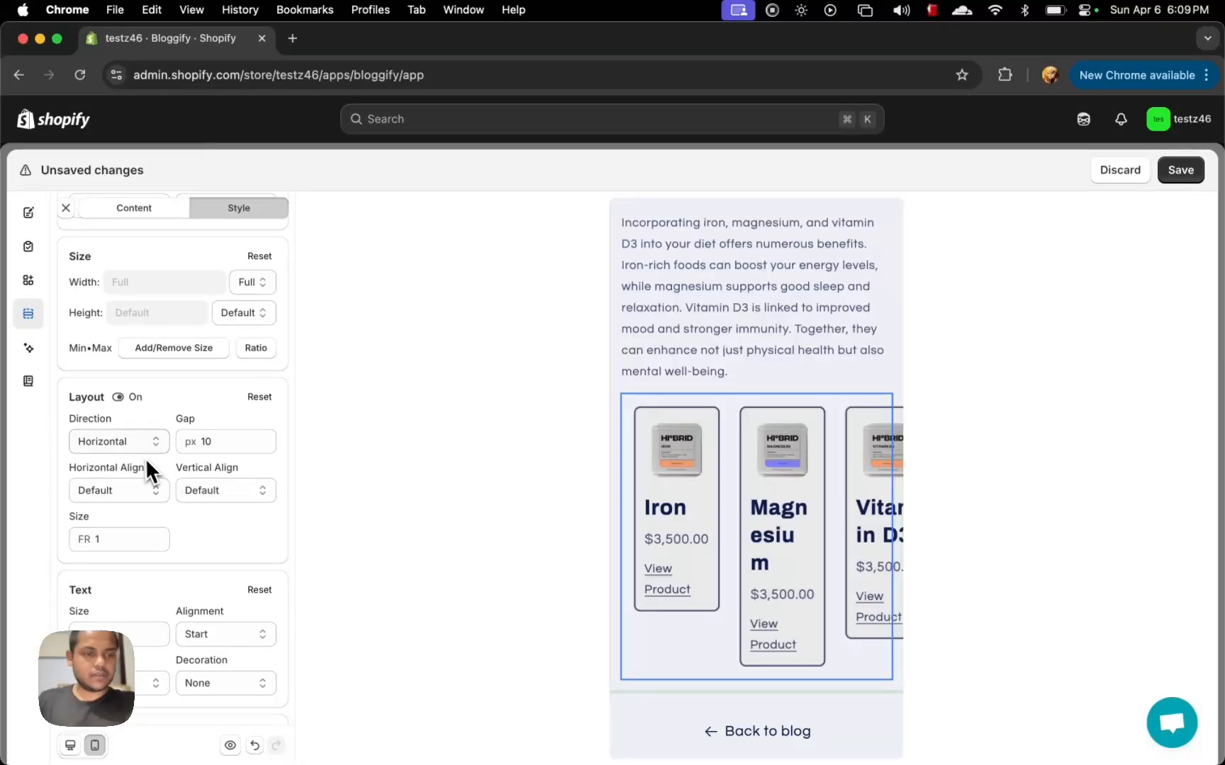
left_click(144, 450)
left_click(136, 464)
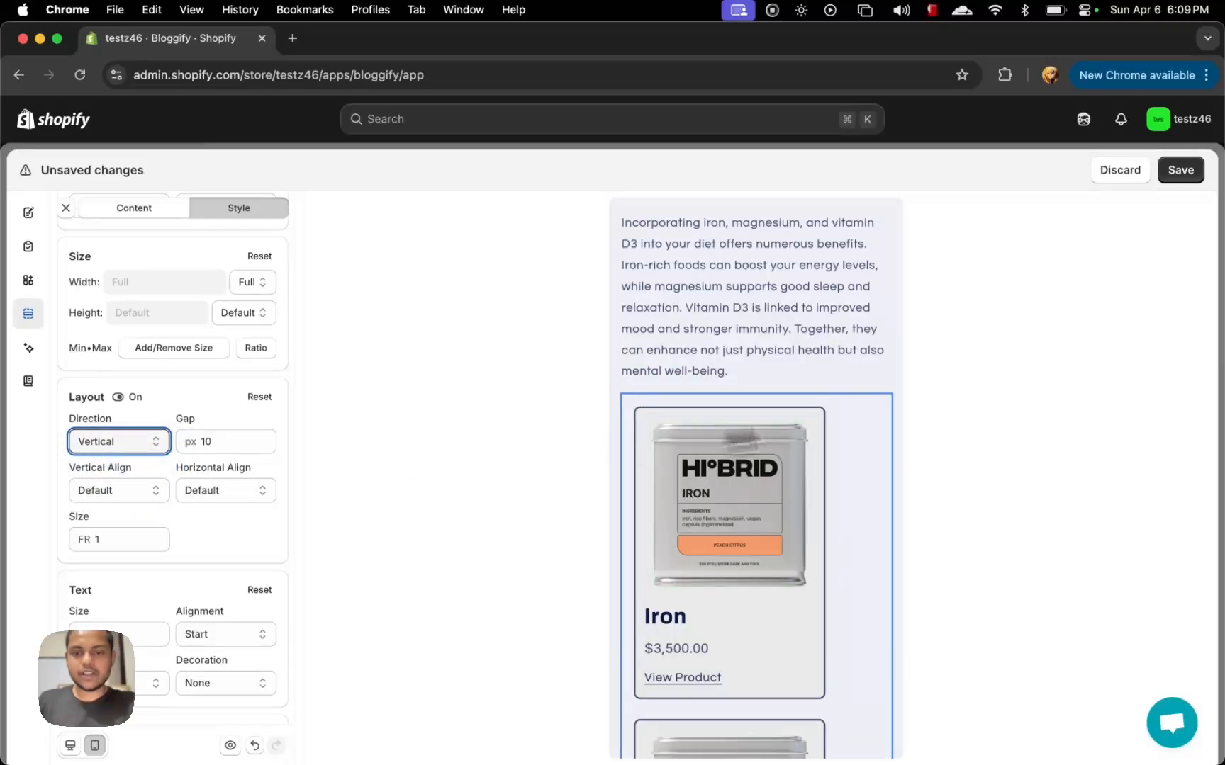
Step: Set the Iron product card's maximum width to Relative with a value of 100 for mobile
scroll(814, 364, "down", 2)
left_click(818, 366)
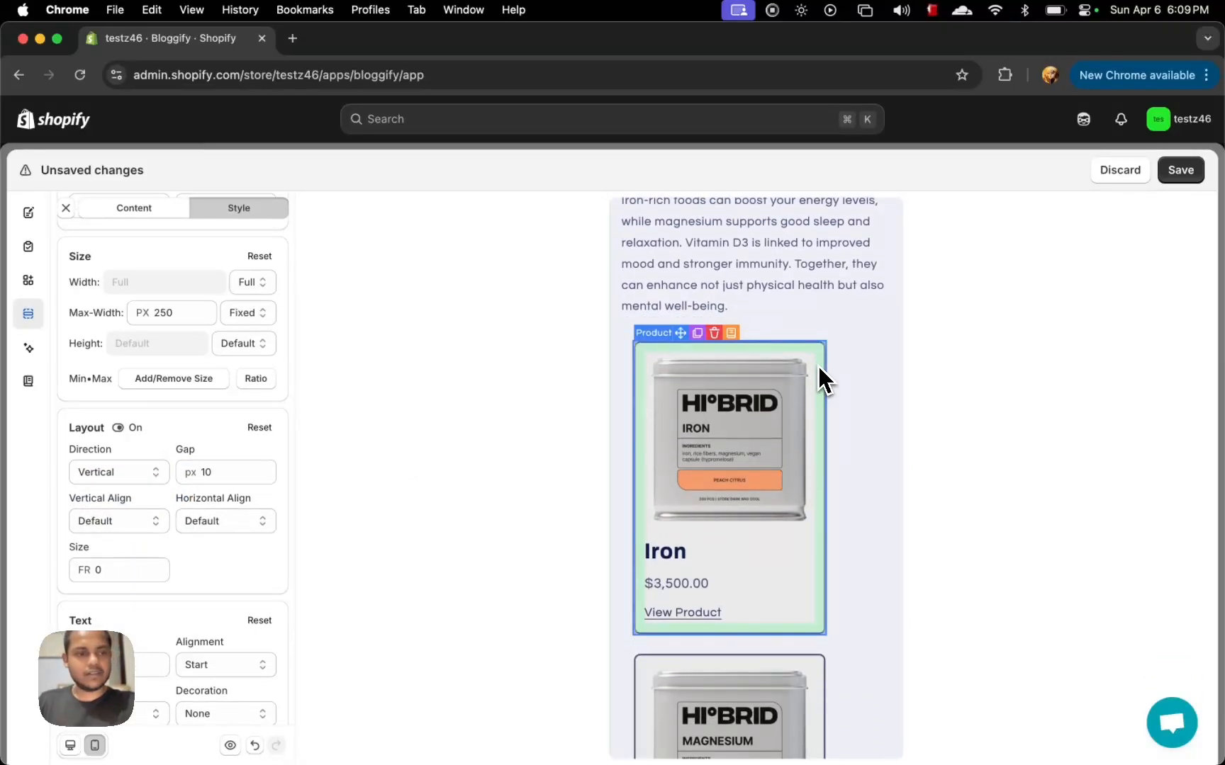
left_click(237, 324)
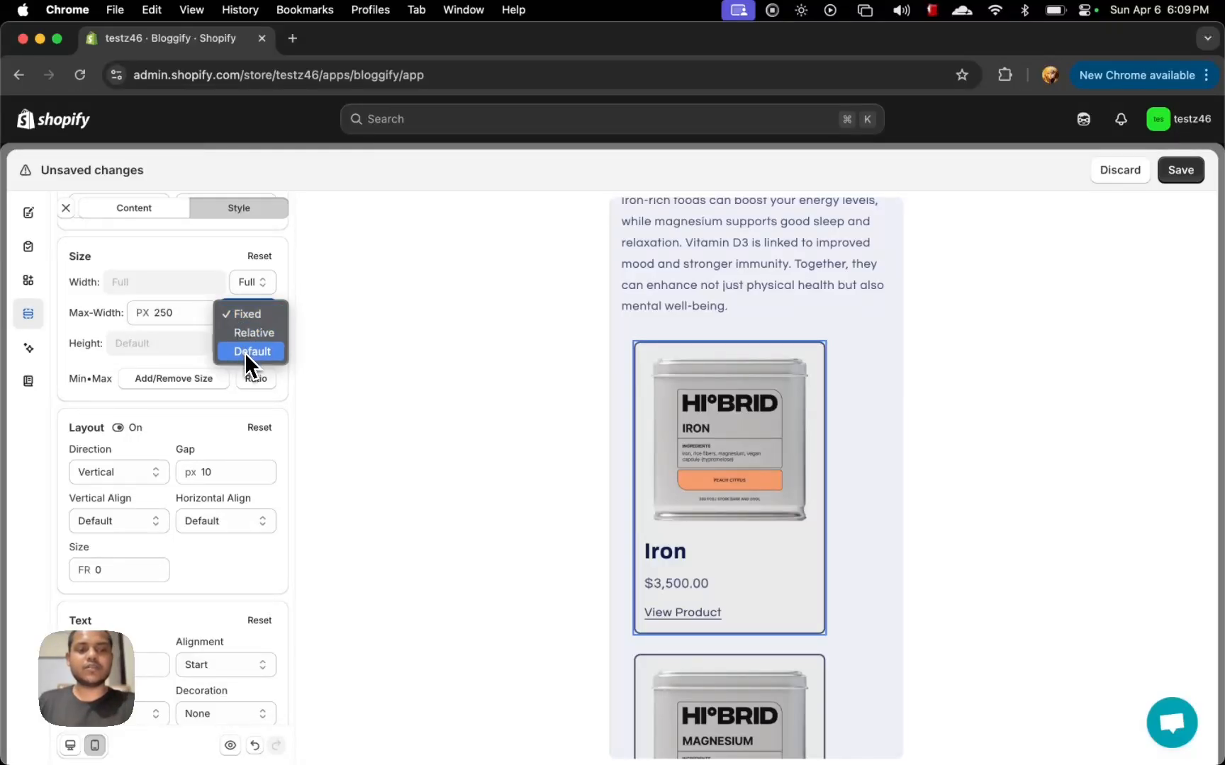
left_click(252, 351)
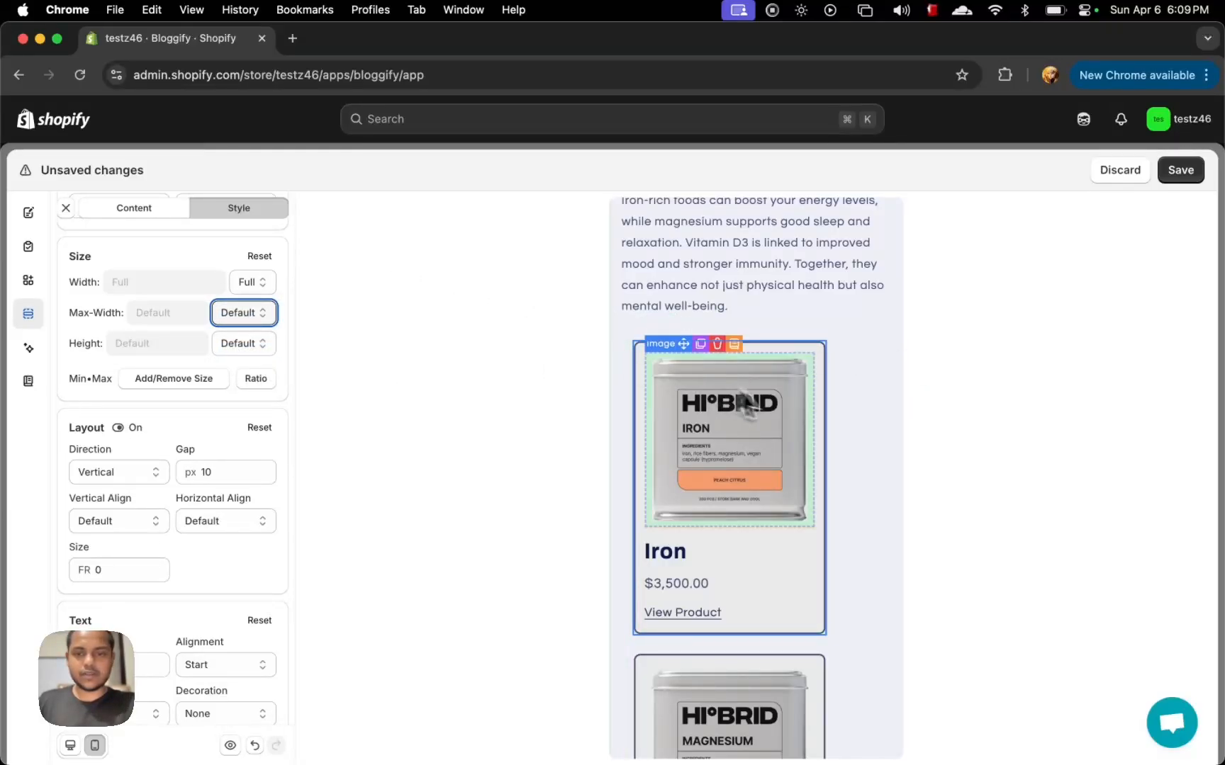
scroll(790, 415, "down", 3)
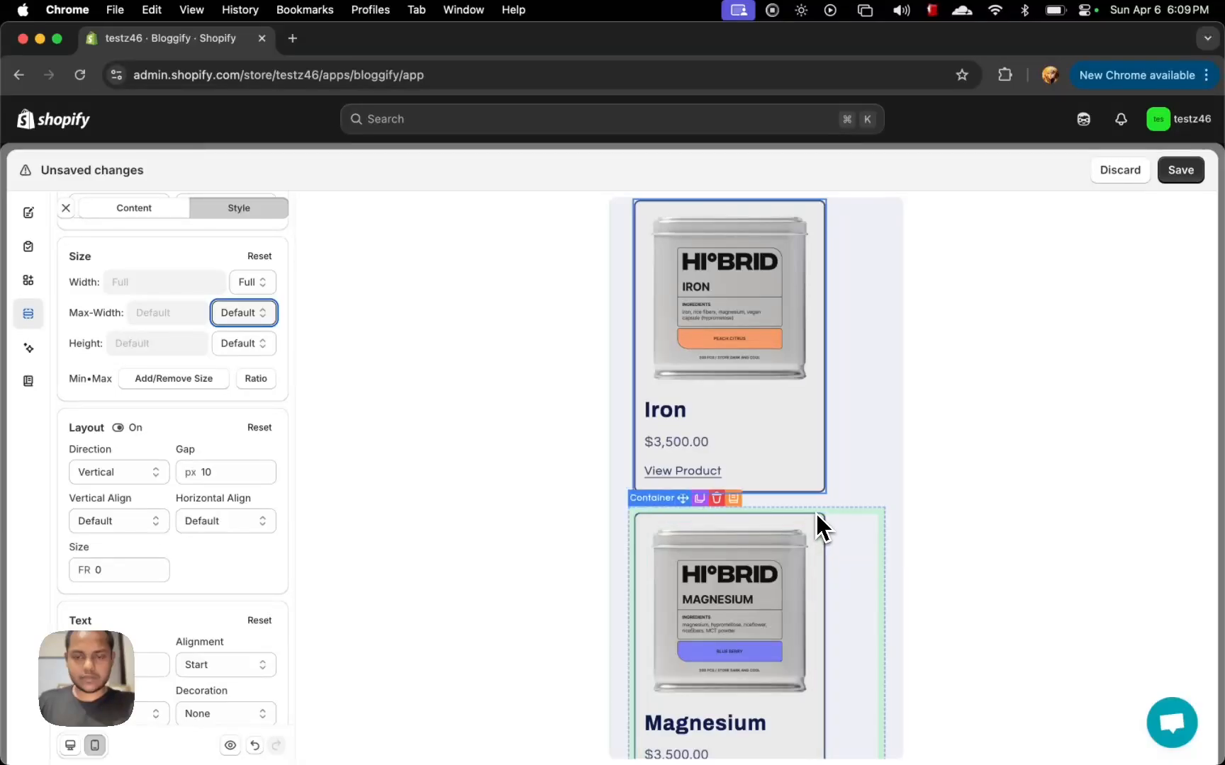
left_click(243, 313)
left_click(236, 304)
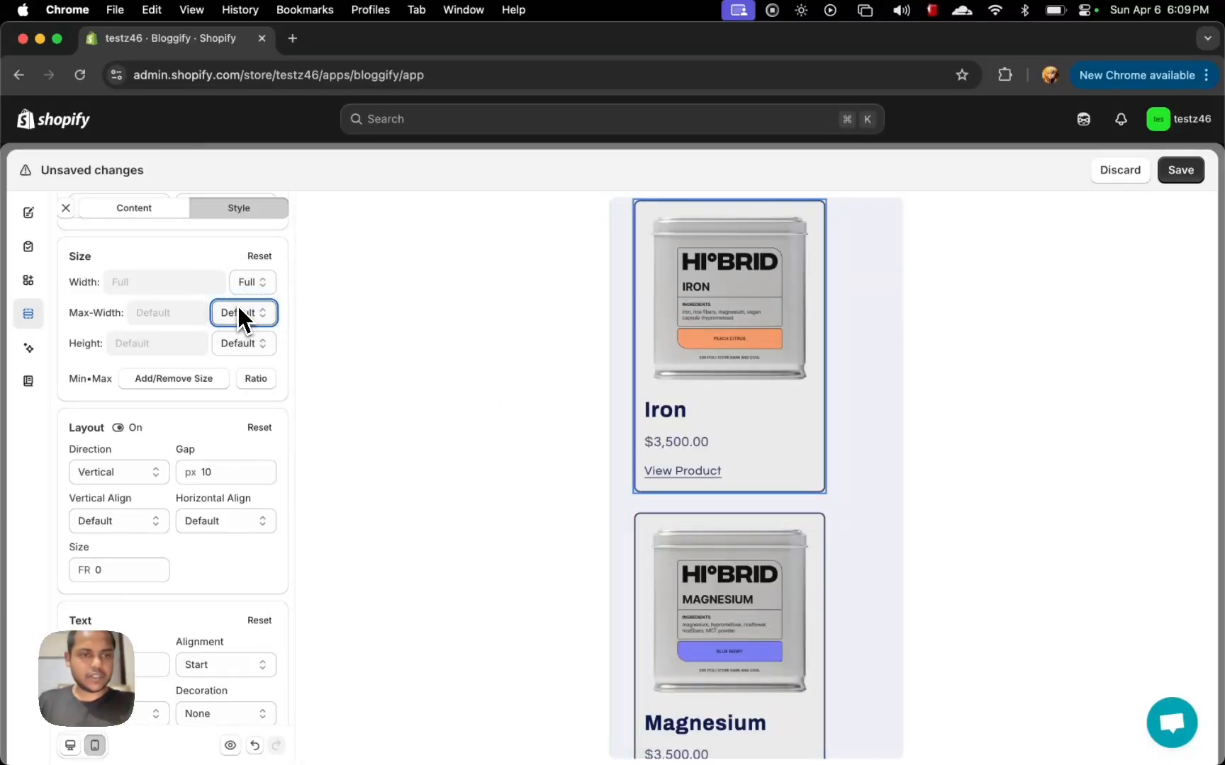
left_click(139, 313)
type("100")
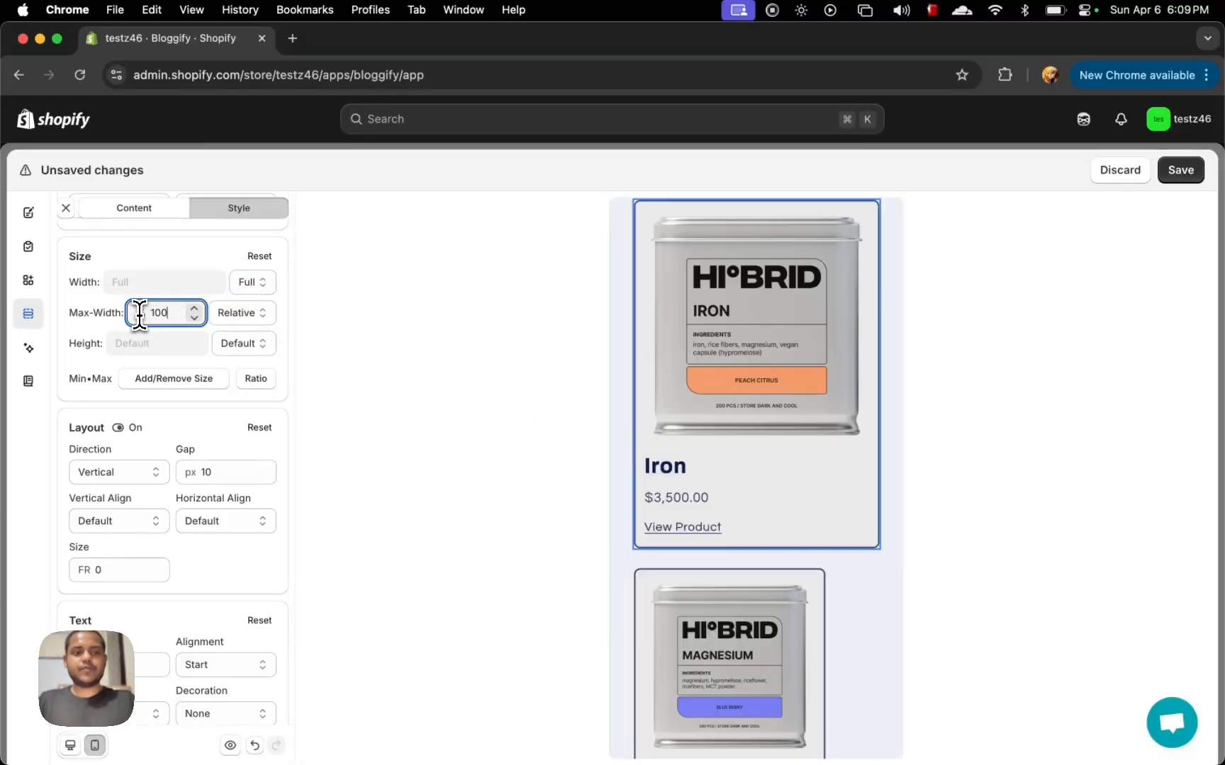
Step: Set the Magnesium product card's maximum width to Relative with a value of 100 for mobile
left_click(821, 598)
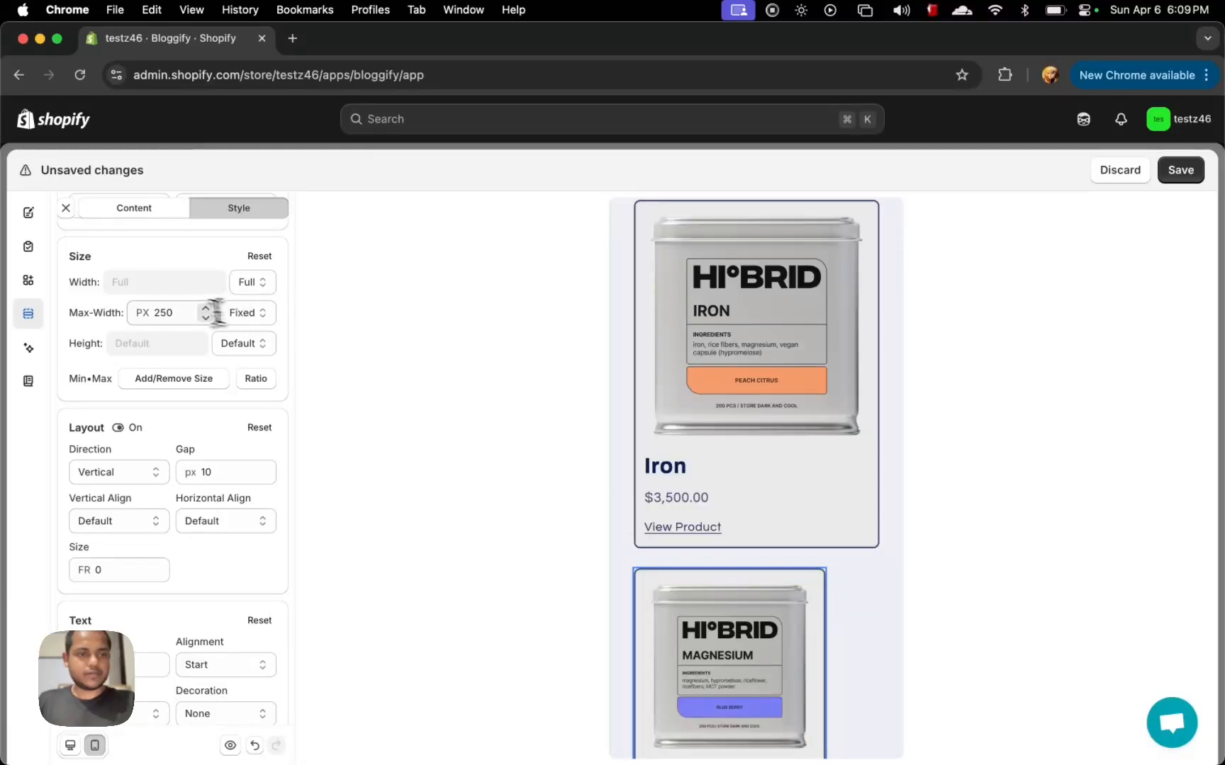
type("100")
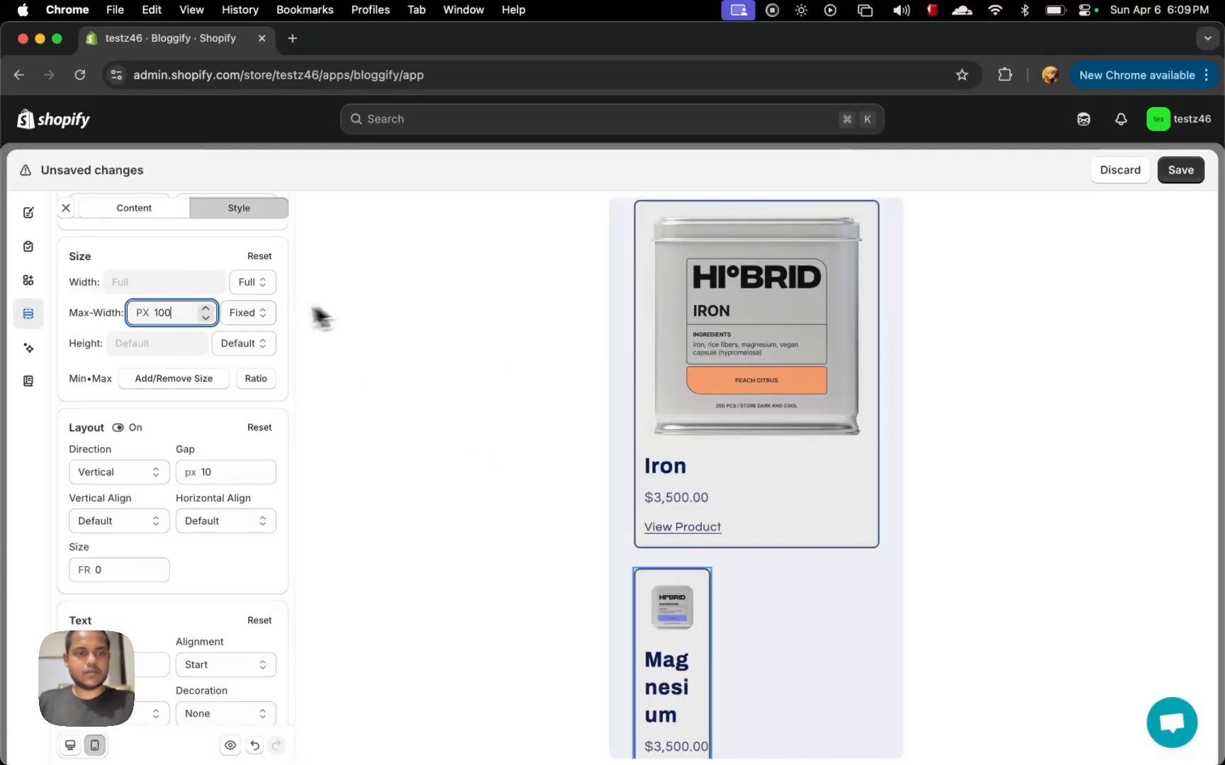
left_click(245, 313)
left_click(253, 333)
Step: Set the Vitamin D3 product card's maximum width to Relative with a value of 100 for mobile
scroll(738, 438, "down", 5)
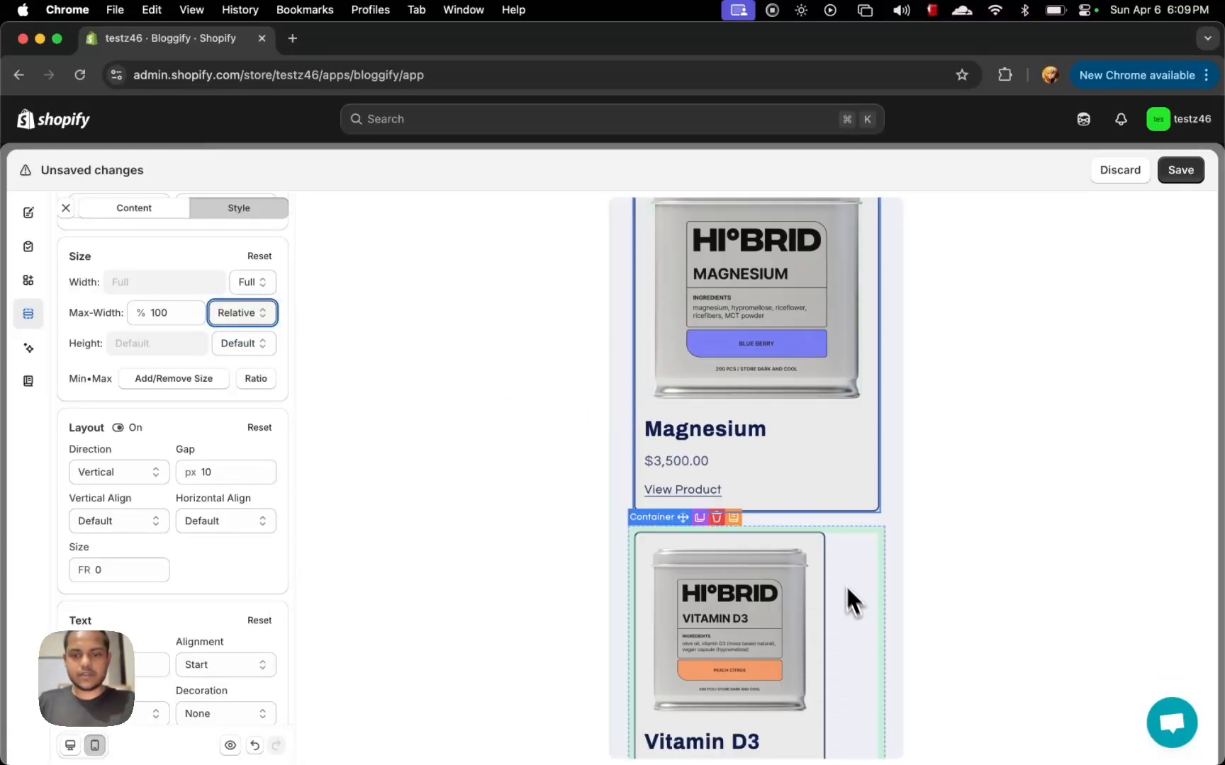
left_click(826, 558)
left_click(238, 314)
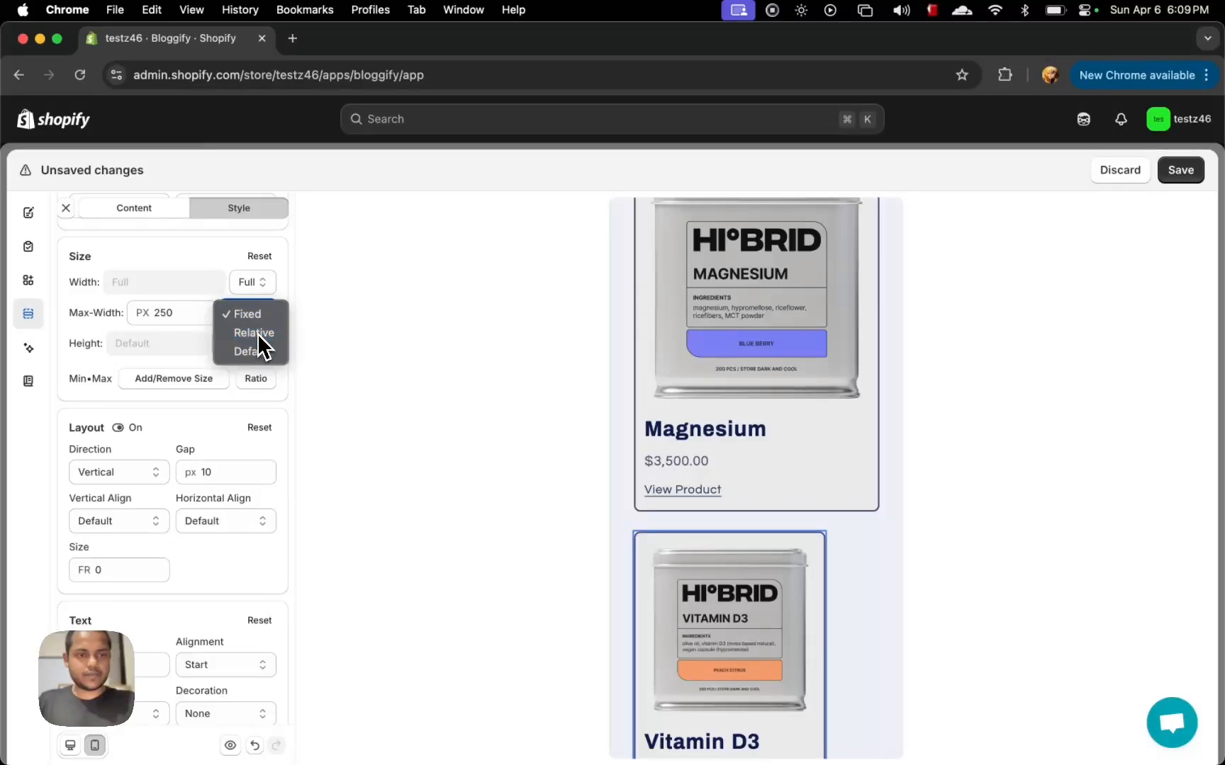
left_click(255, 333)
type("100")
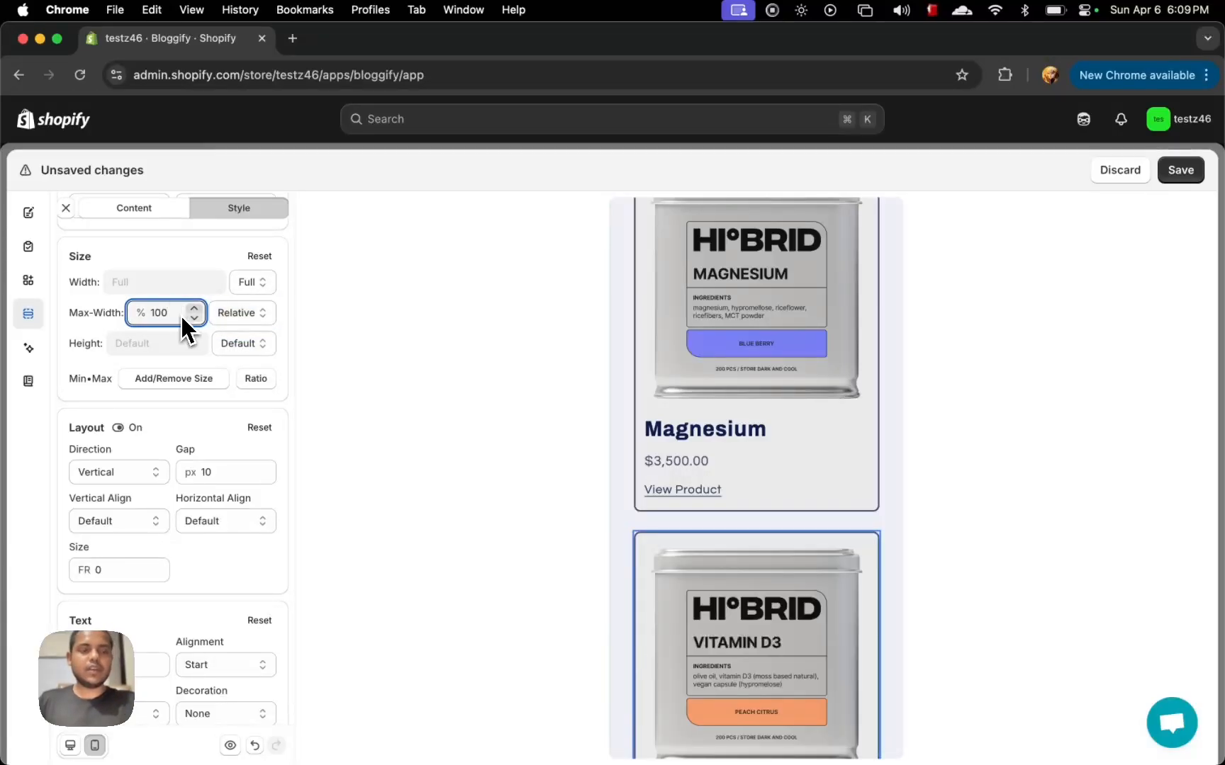
Step: Compare the product cards and the article's layout between the mobile and desktop previews
scroll(859, 443, "down", 6)
scroll(860, 443, "up", 15)
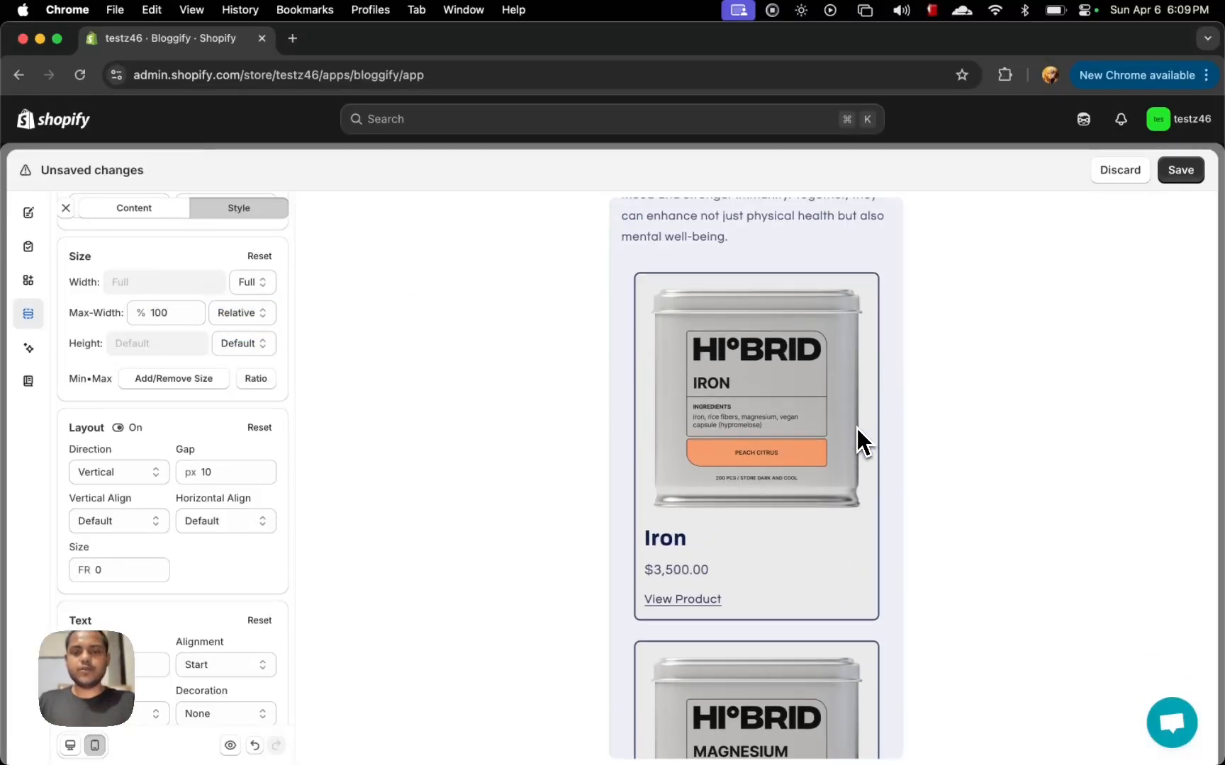
left_click(71, 745)
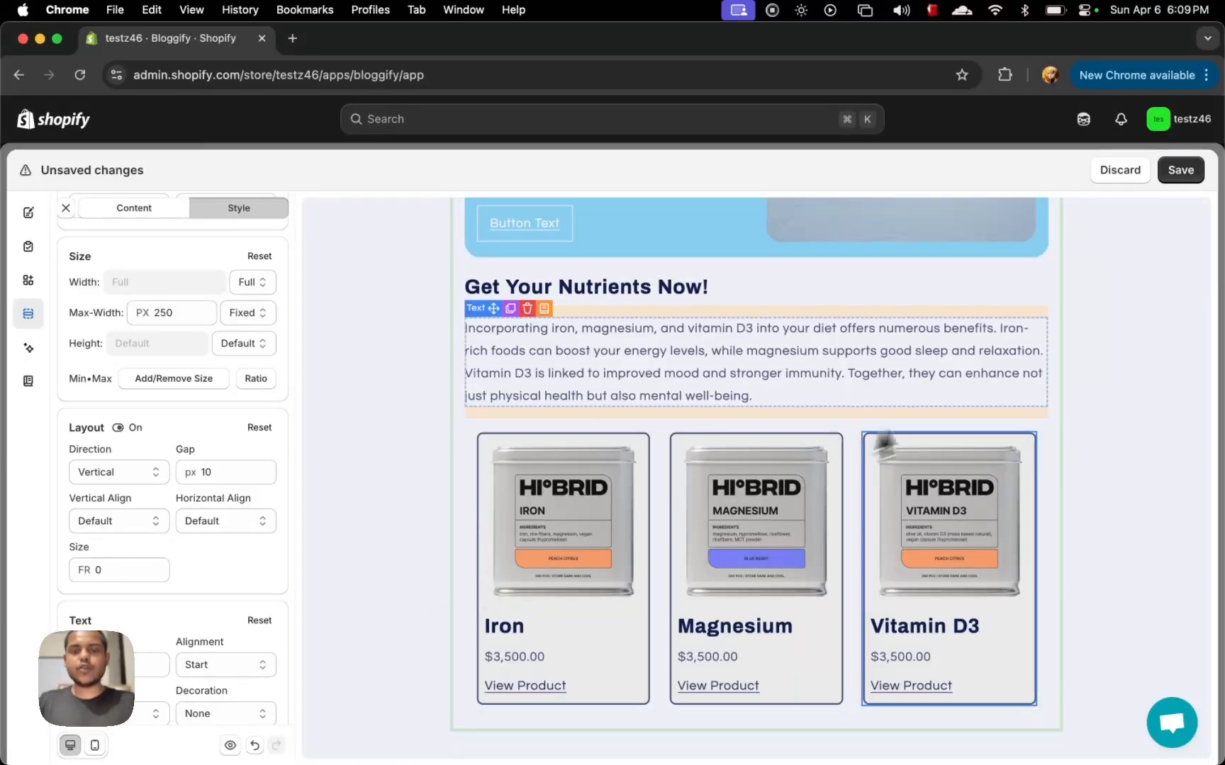
scroll(915, 432, "down", 4)
scroll(949, 418, "up", 8)
scroll(950, 418, "down", 6)
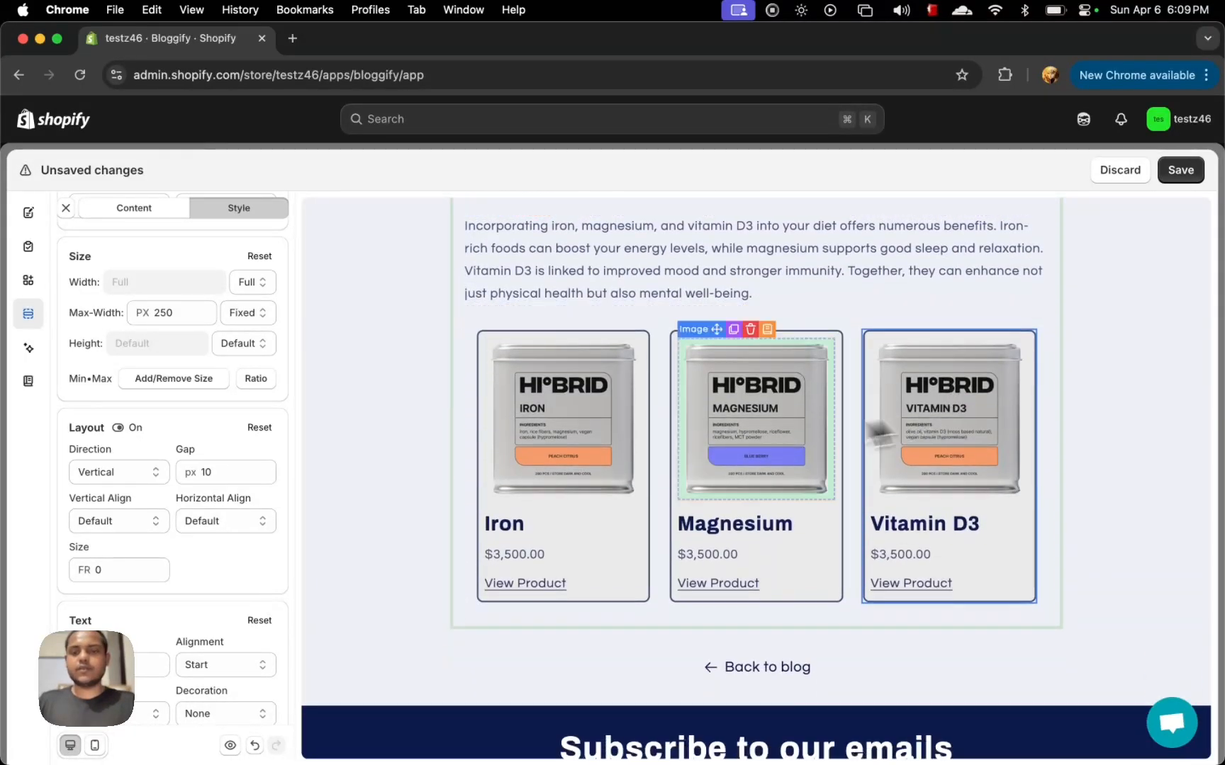
left_click(95, 745)
scroll(716, 424, "down", 2)
scroll(717, 425, "up", 5)
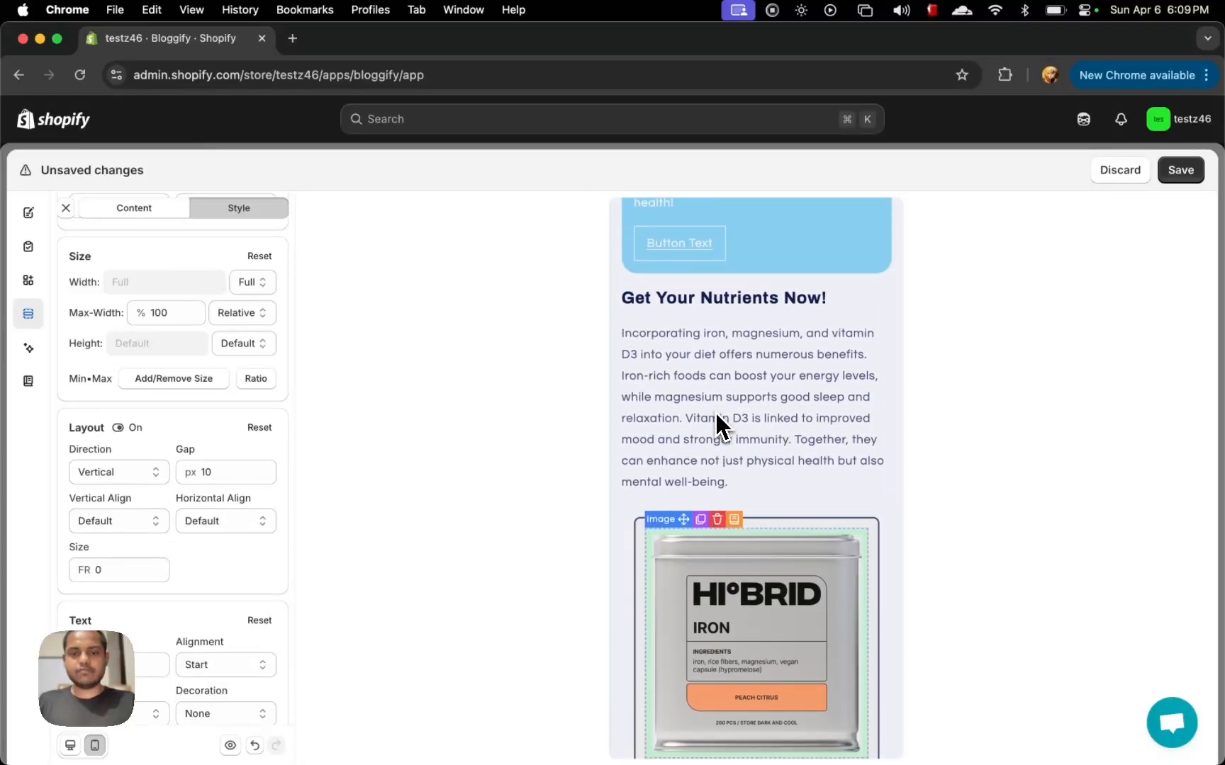
scroll(717, 426, "down", 10)
left_click(69, 745)
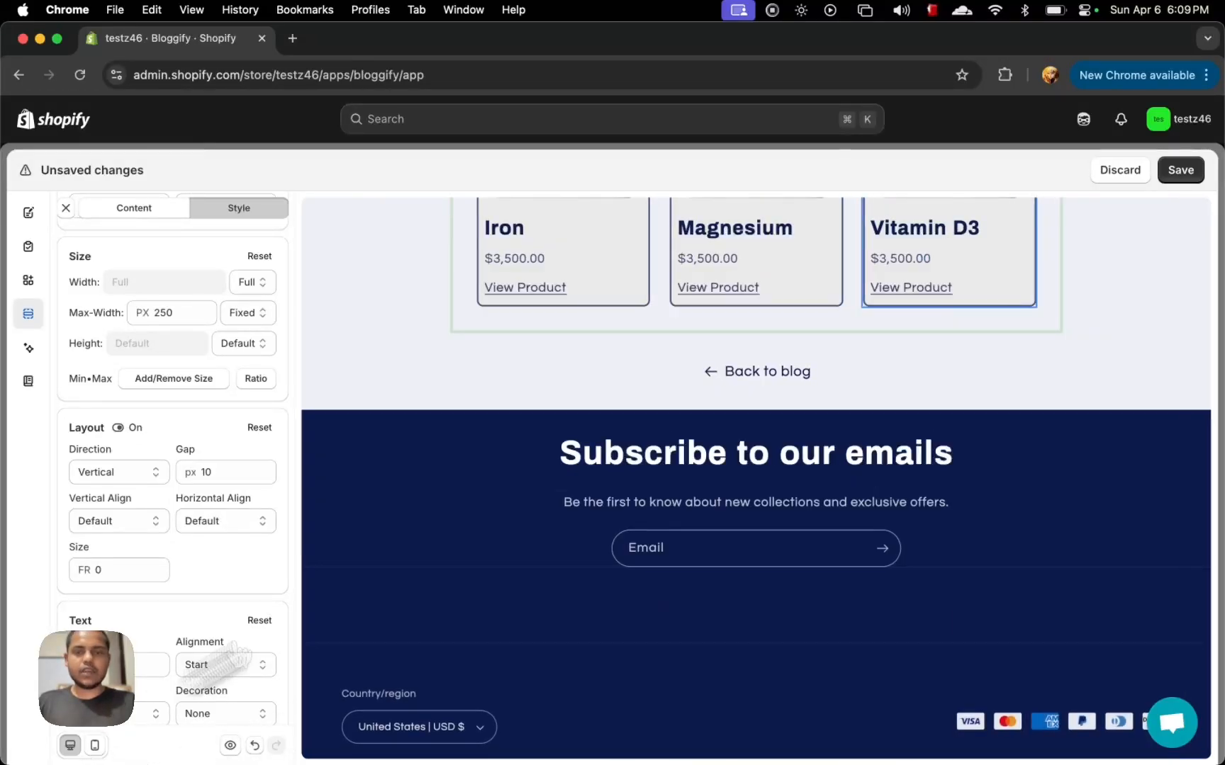
scroll(804, 347, "up", 15)
scroll(815, 347, "up", 3)
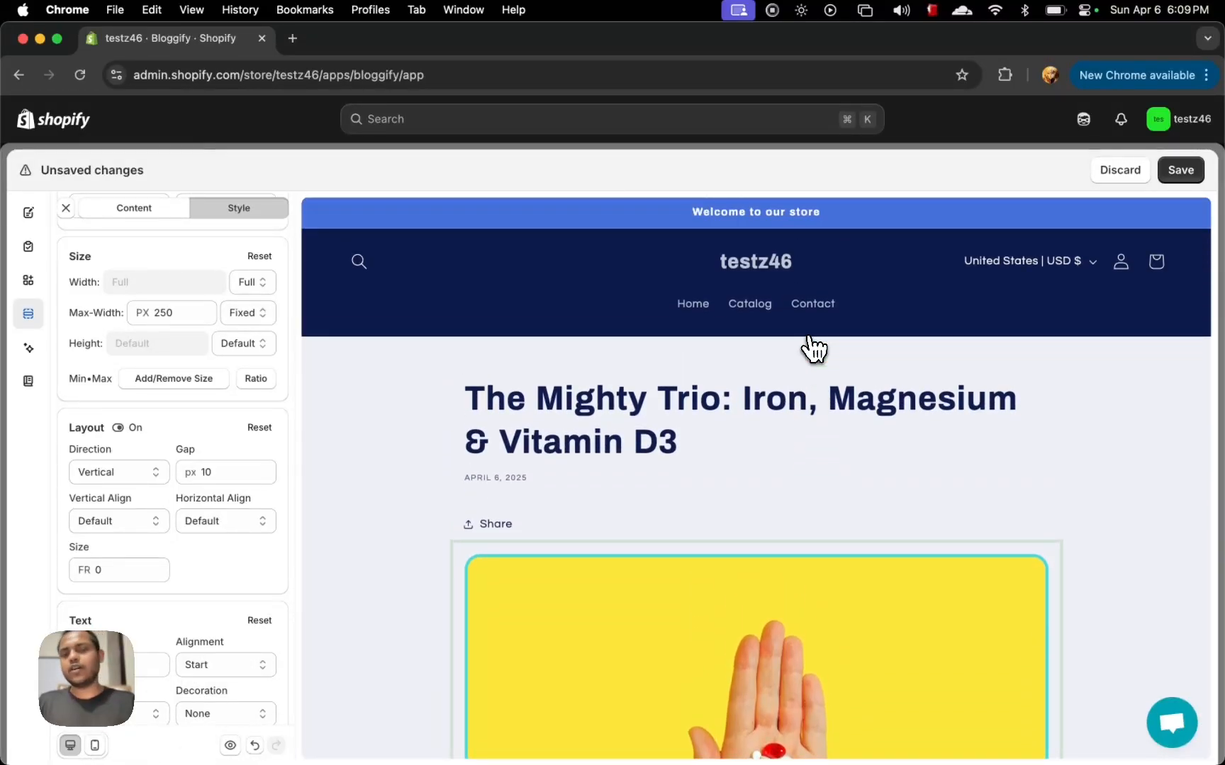
Step: Delete the light blue text-and-image container below the "Benefits of Iron, Magnesium & Vitamin D3" heading
scroll(1017, 425, "down", 10)
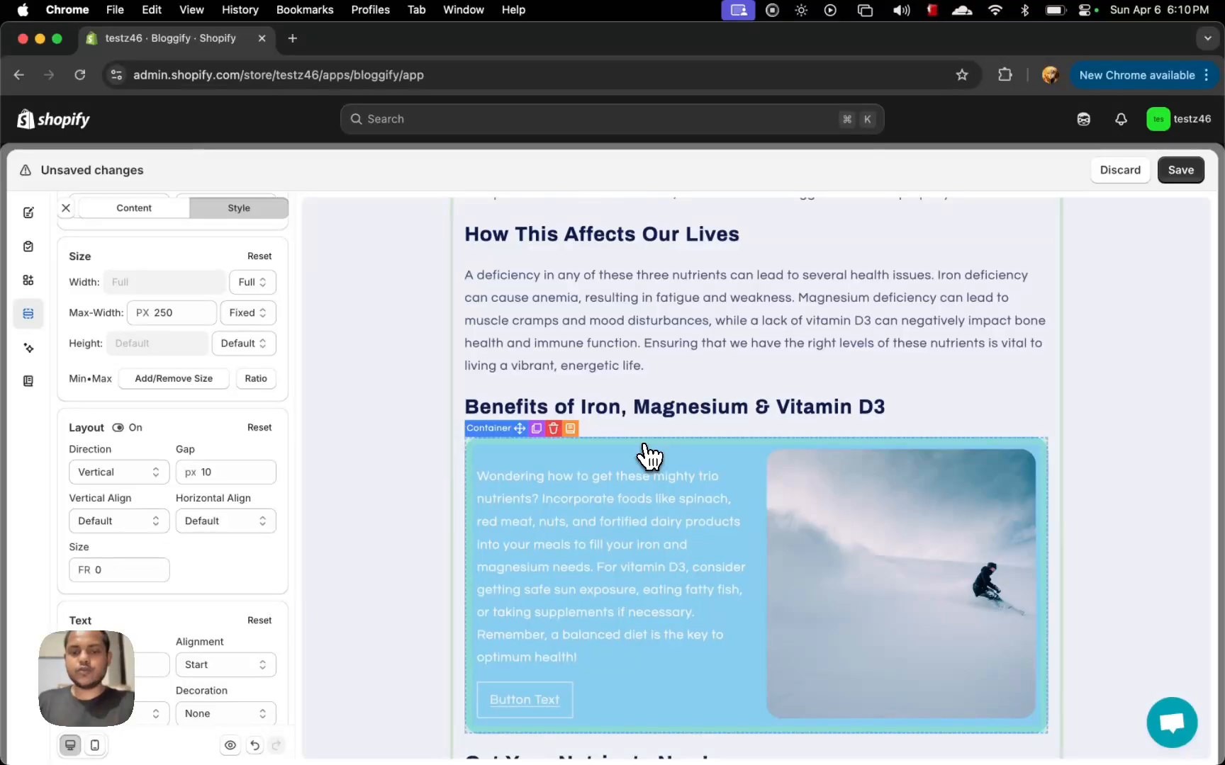
left_click(571, 429)
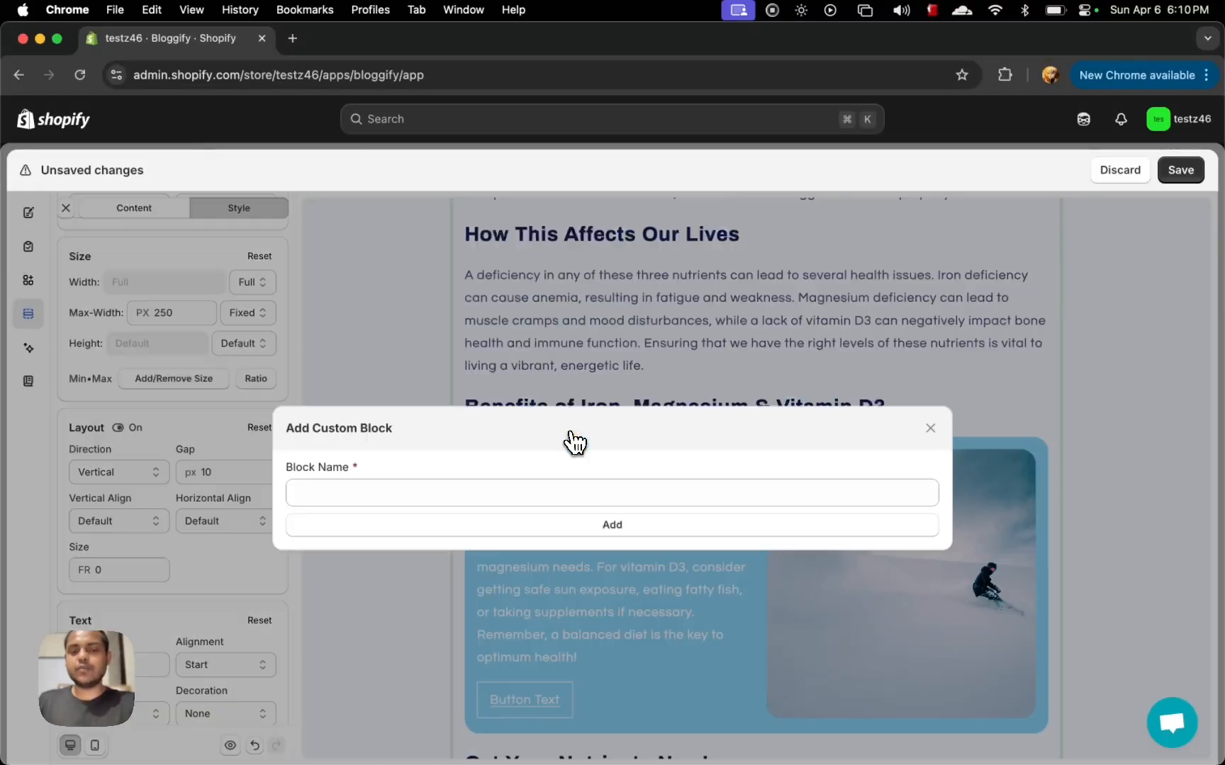
left_click(928, 430)
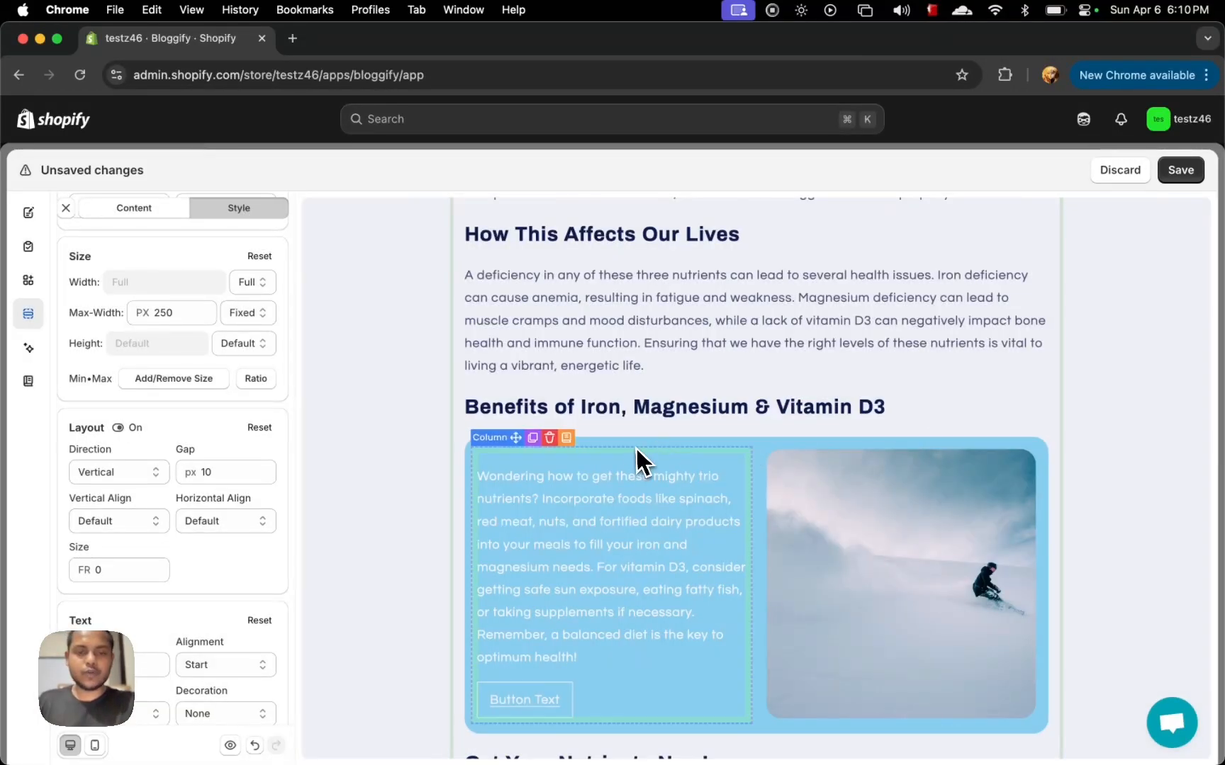
left_click(554, 428)
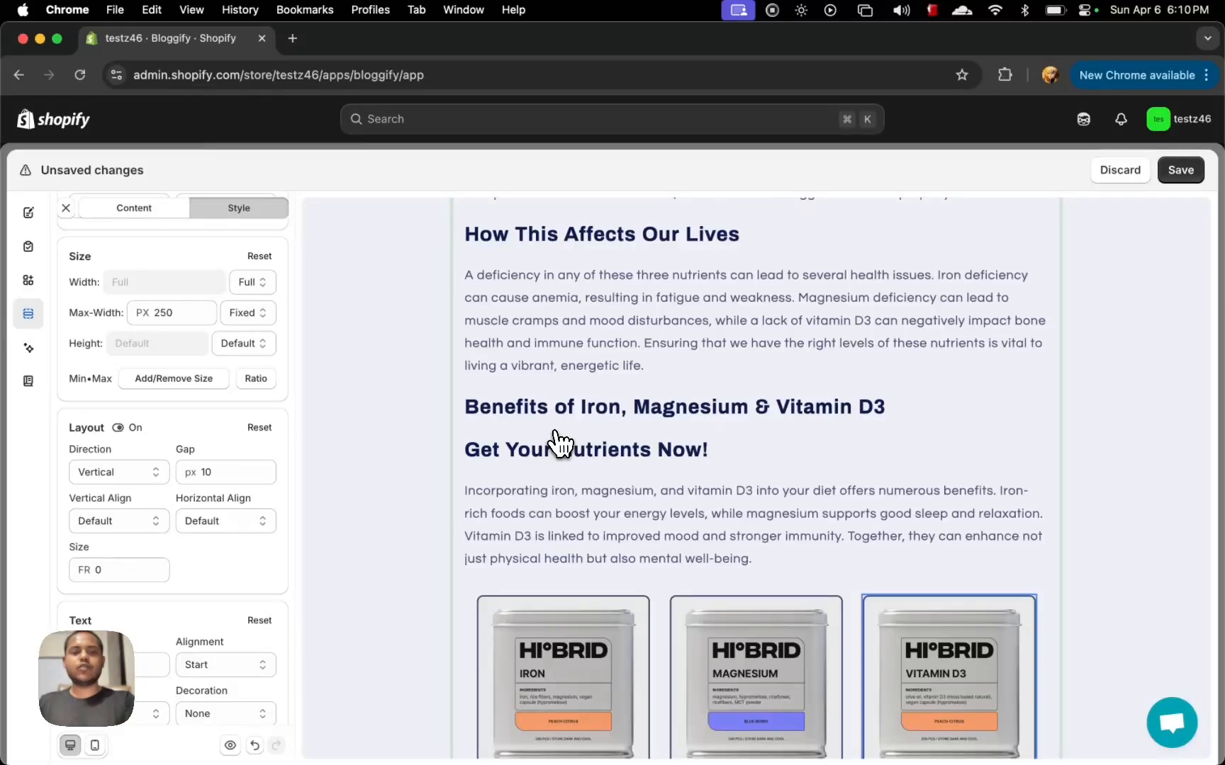
Step: Move the paragraph about incorporating the nutrients above the "Get Your Nutrients Now!" heading and save the article
left_click_drag(516, 470, 626, 435)
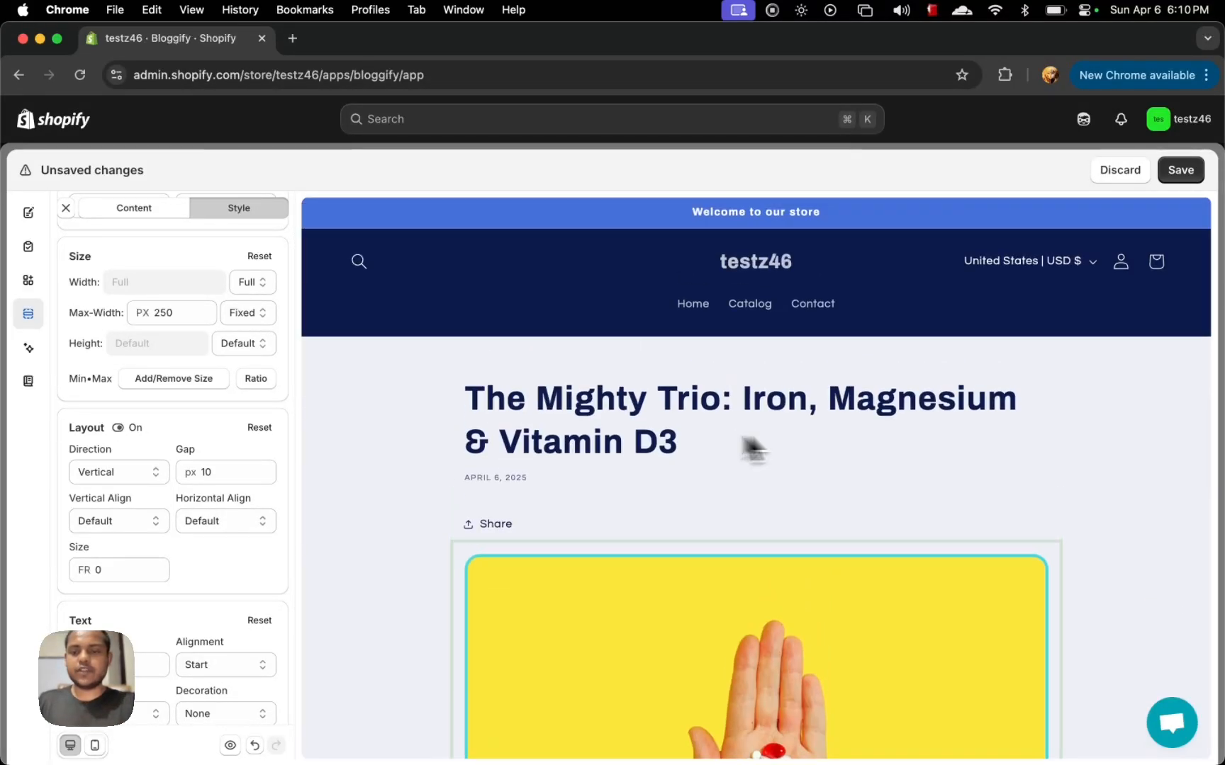
left_click(1180, 170)
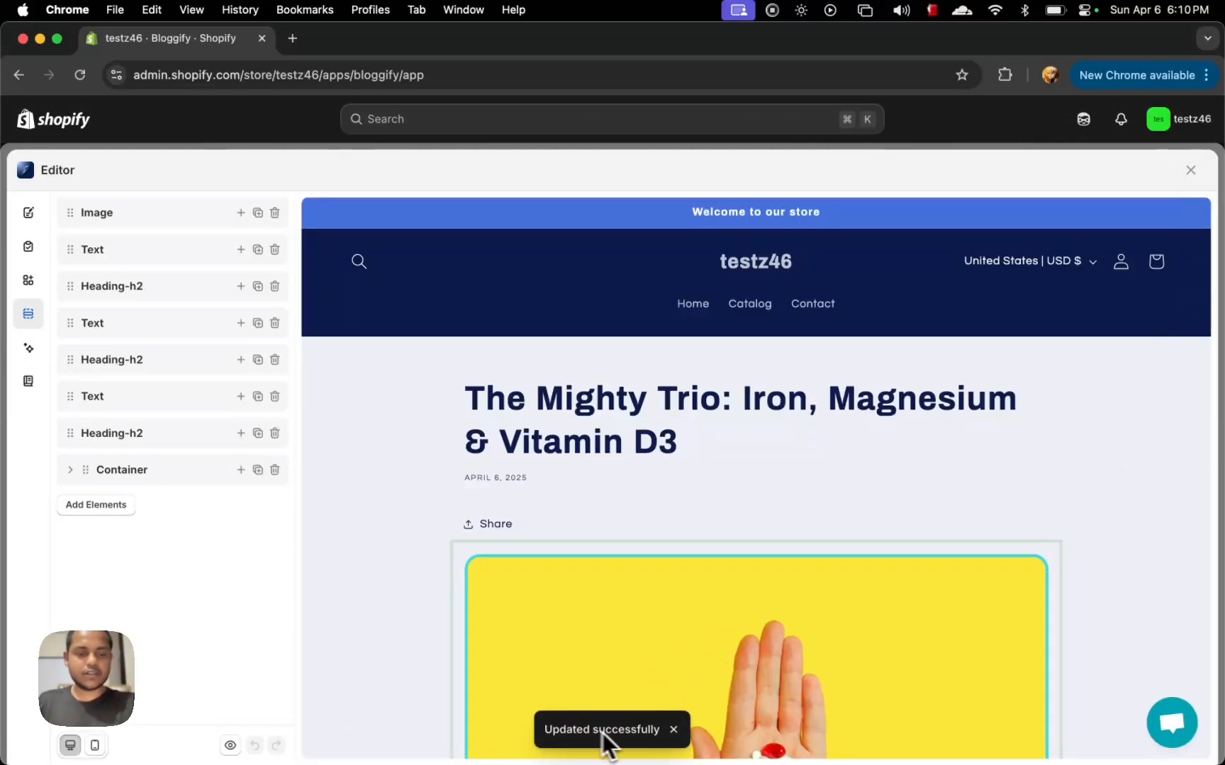
Step: Open the live blog post, review it from start to end and check the Iron card's "View Product" link
left_click(229, 746)
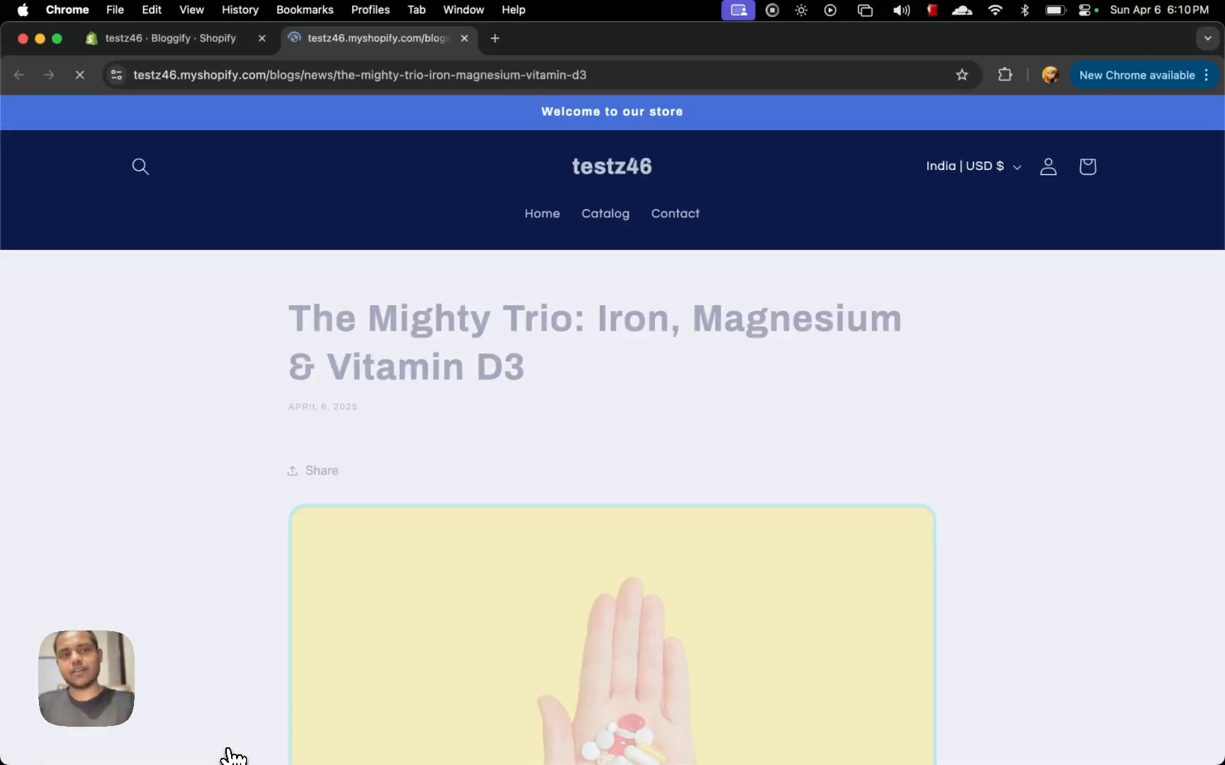
scroll(178, 546, "down", 15)
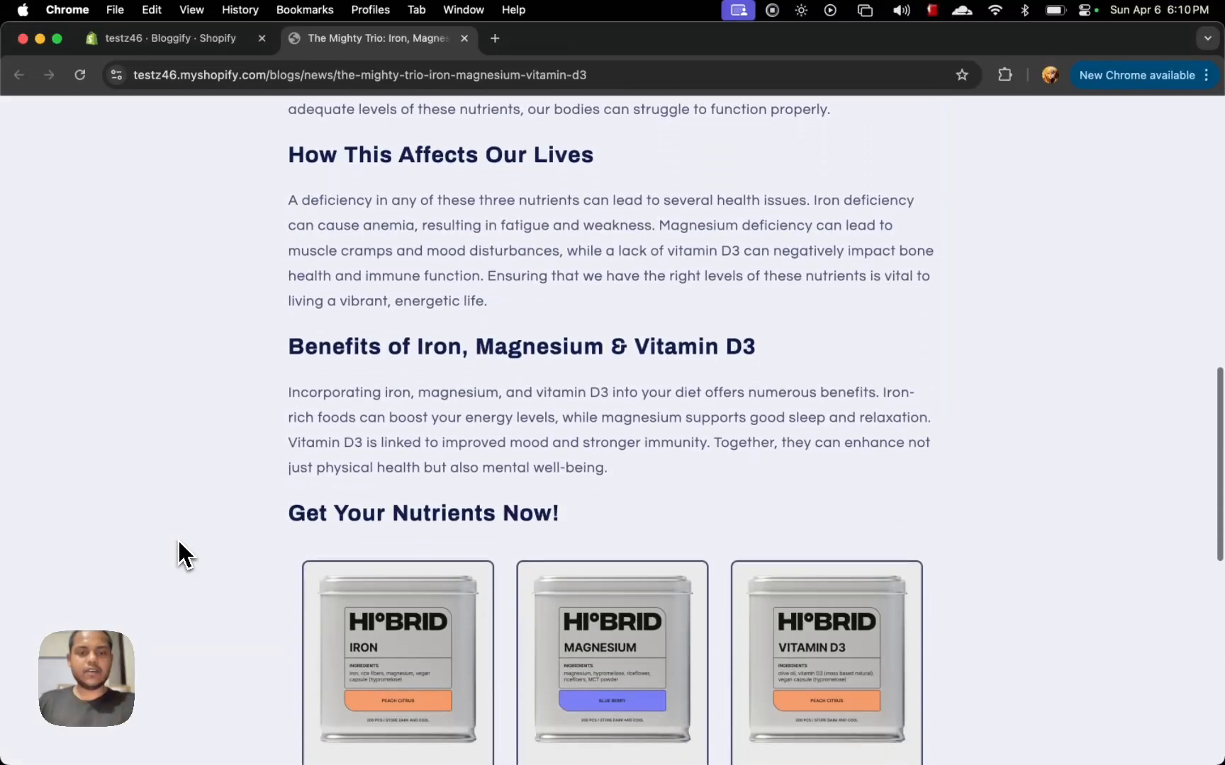
scroll(178, 539, "up", 15)
scroll(177, 539, "down", 12)
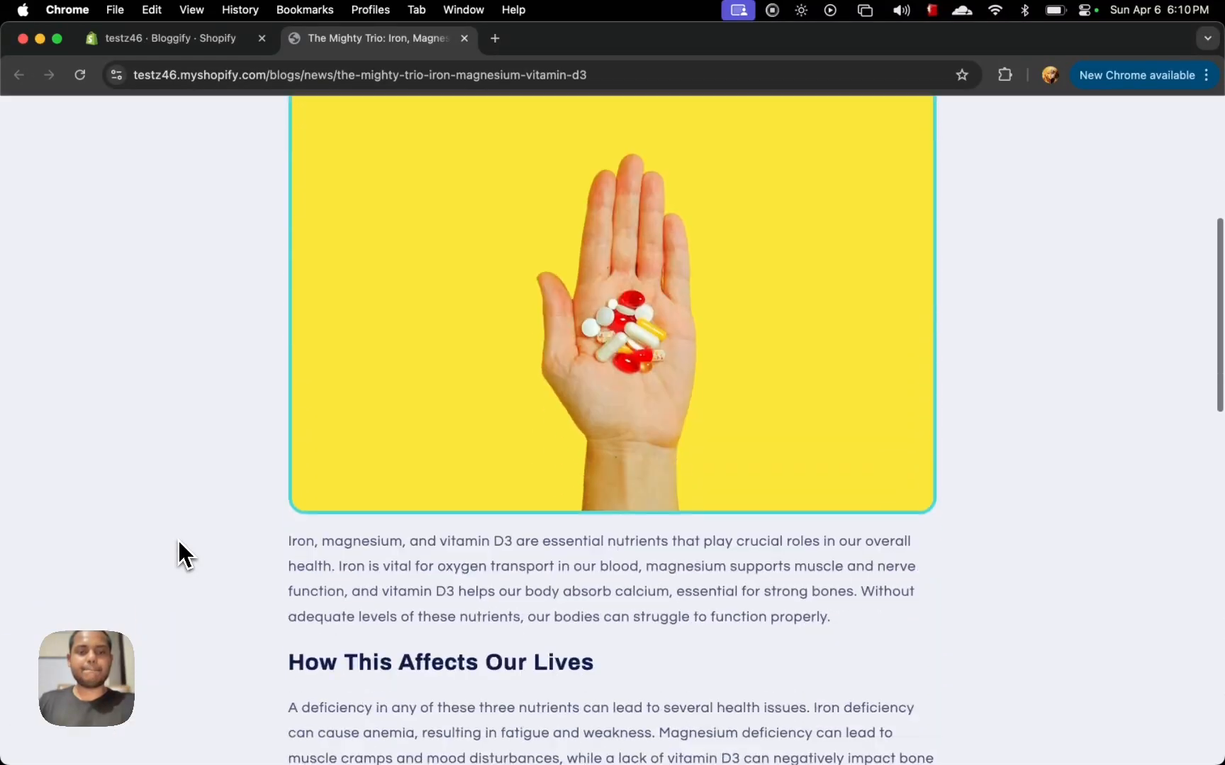
scroll(177, 539, "down", 5)
left_click(389, 519)
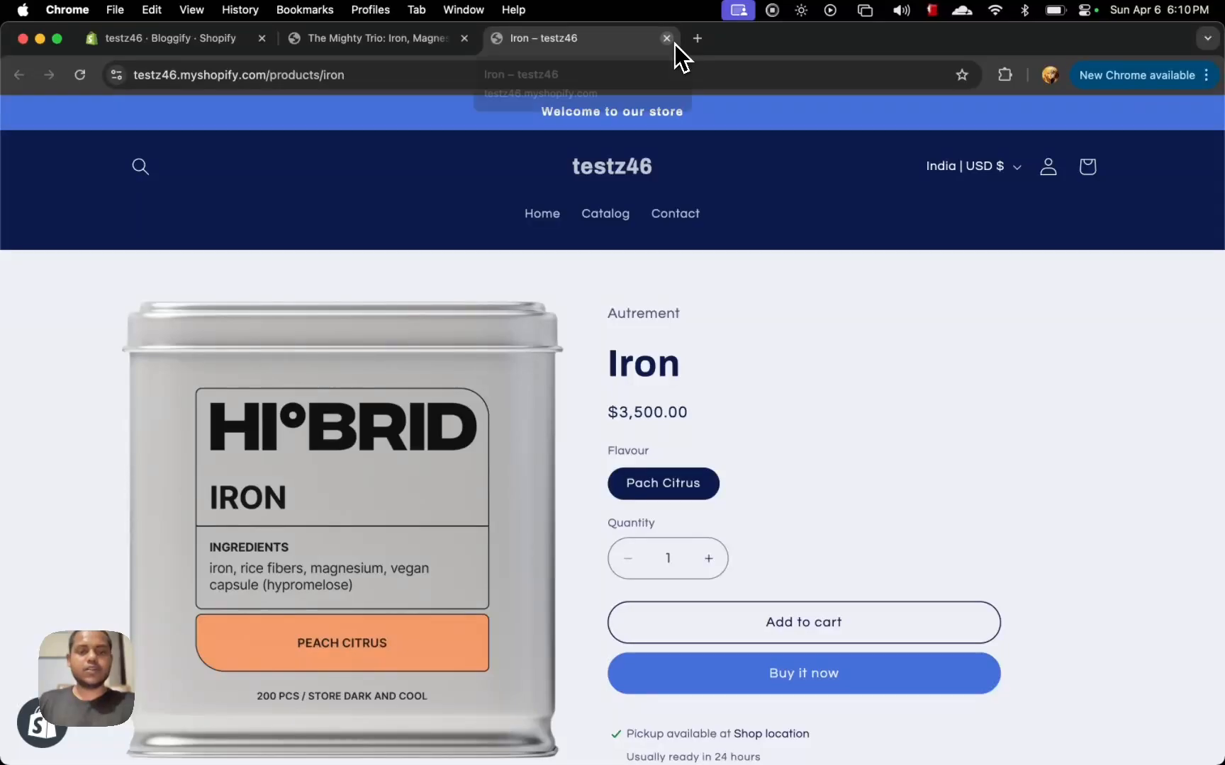
left_click(673, 43)
Step: Return to the Bloggify editor, look through its elements, search engine listing and layers, and open the support chat
left_click(224, 43)
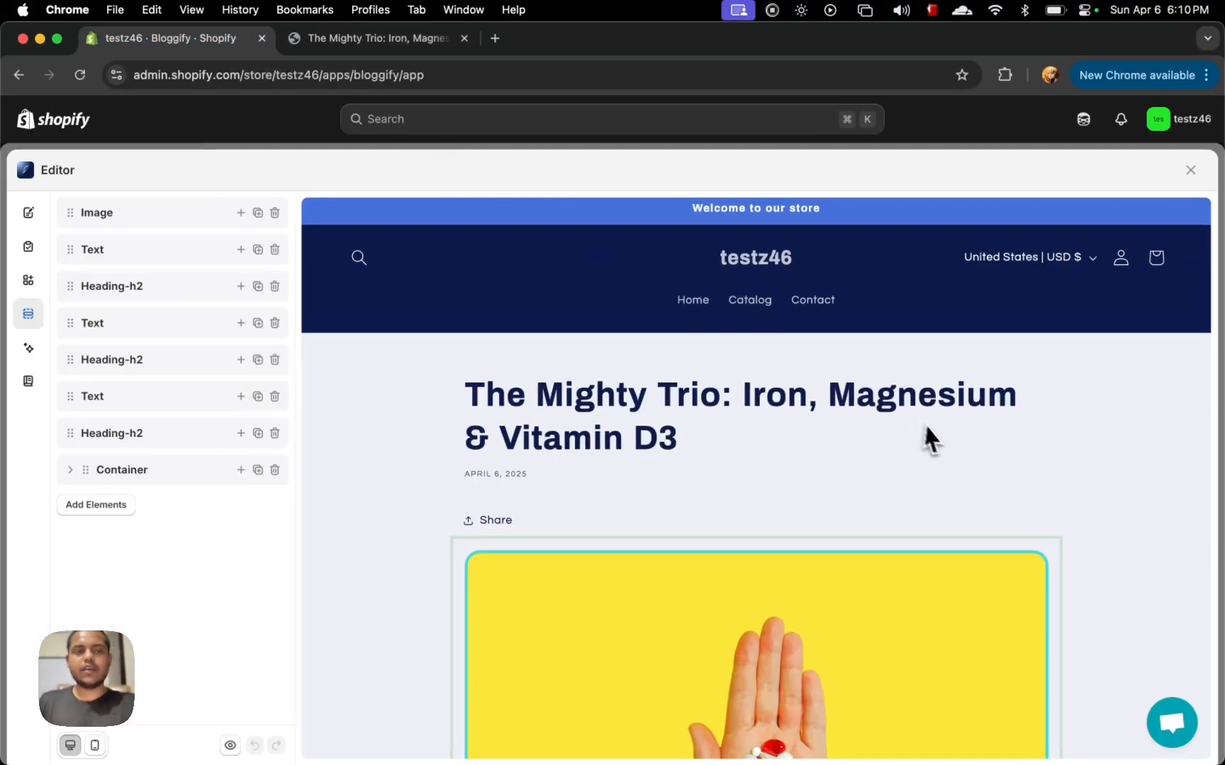
scroll(928, 439, "down", 3)
left_click(28, 280)
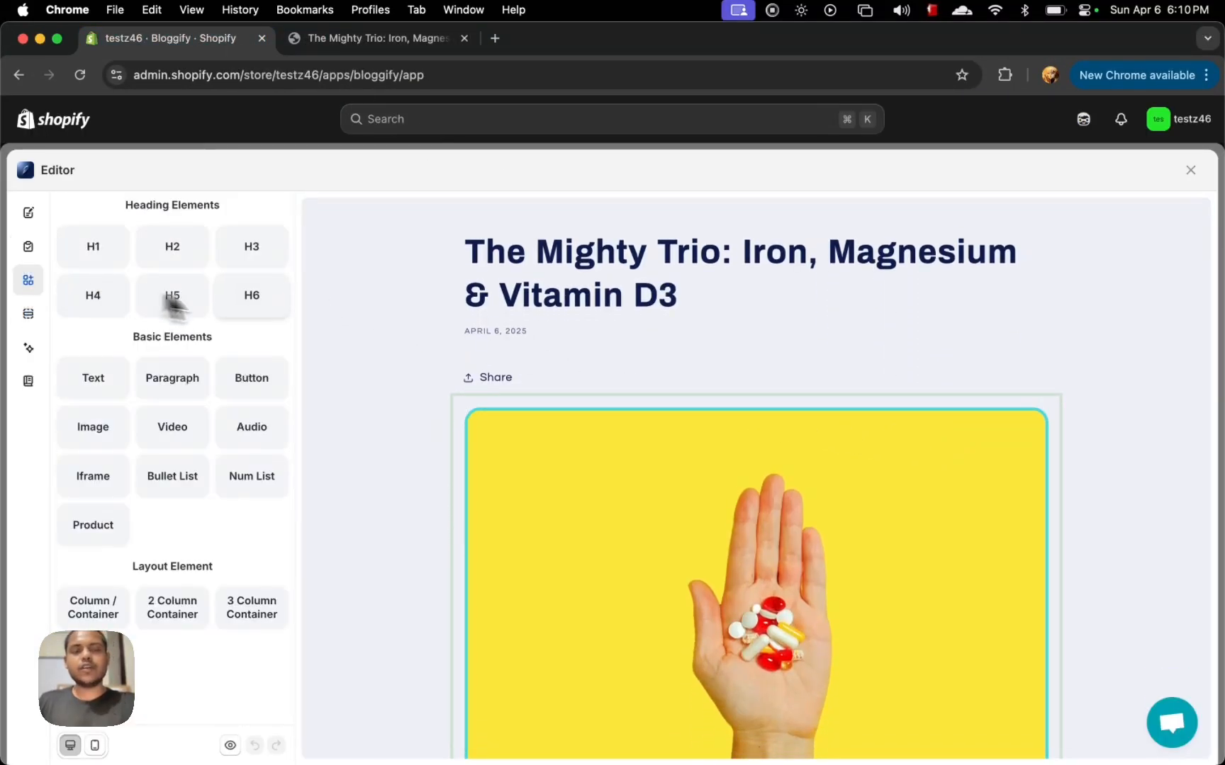
left_click(28, 213)
scroll(195, 364, "down", 5)
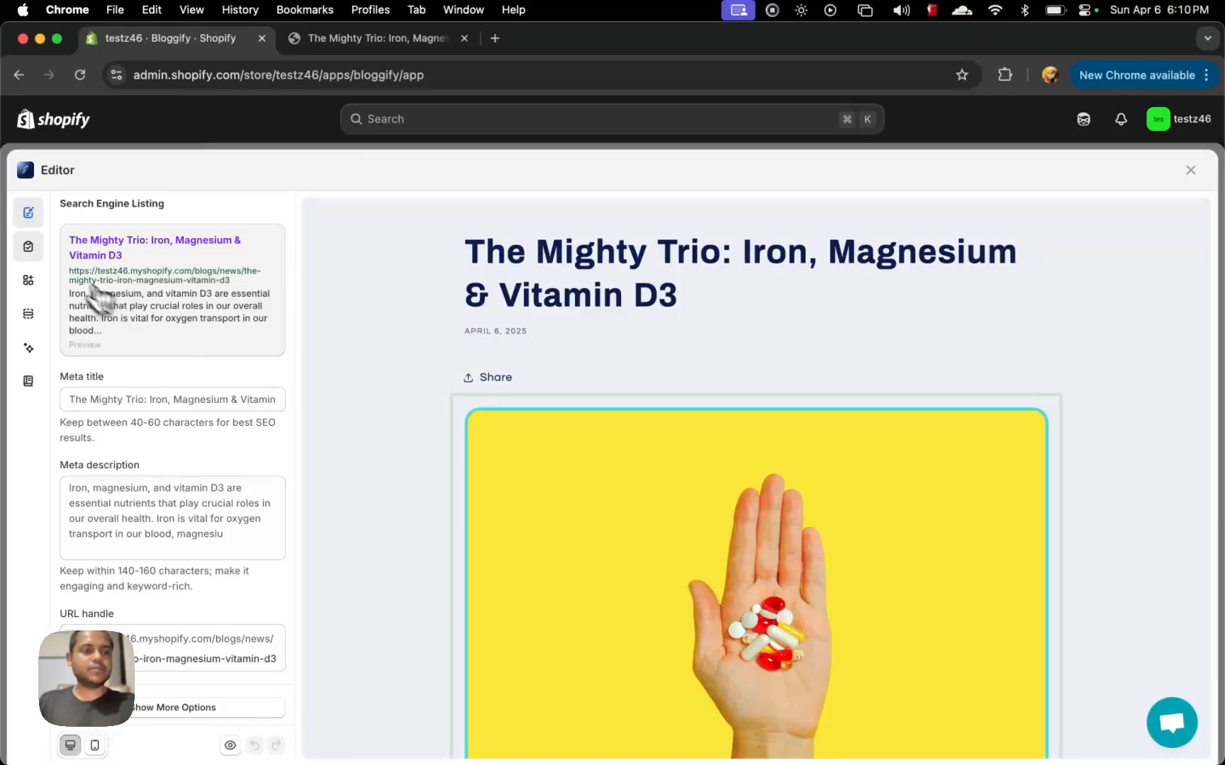
left_click(29, 247)
left_click(28, 281)
left_click(28, 314)
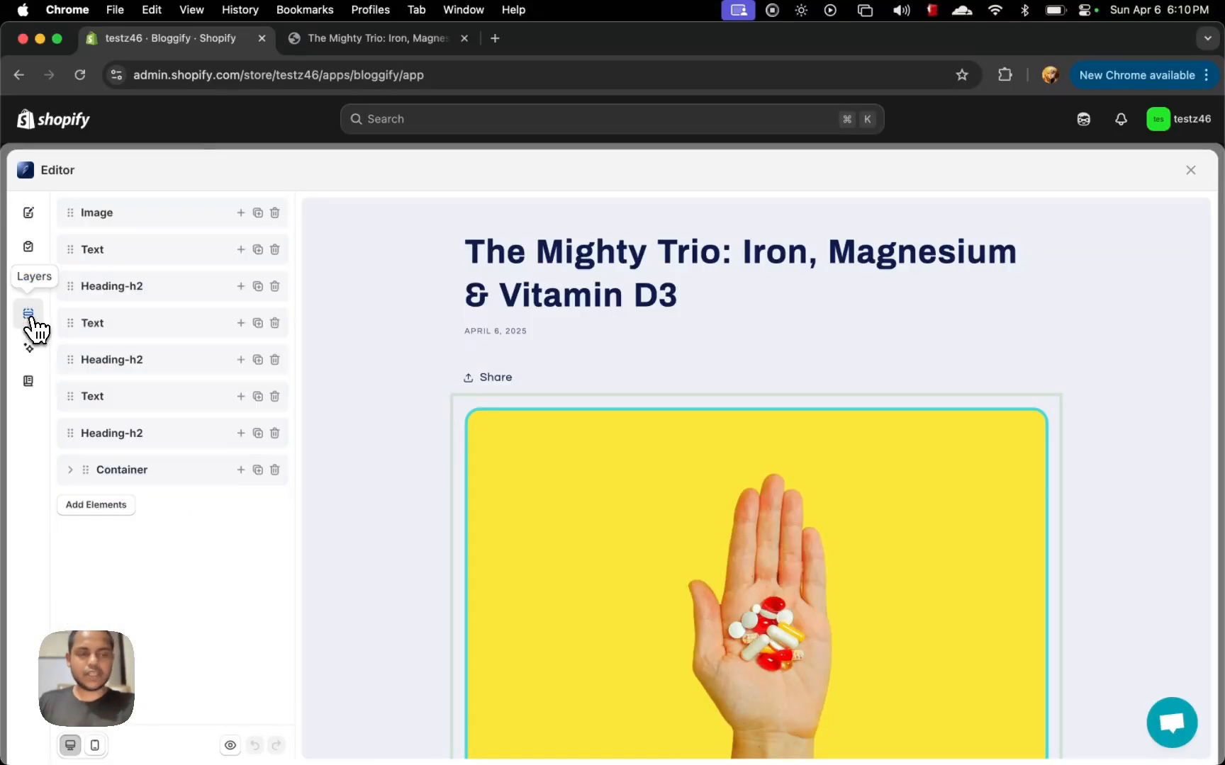
left_click(32, 348)
left_click(29, 314)
left_click(28, 281)
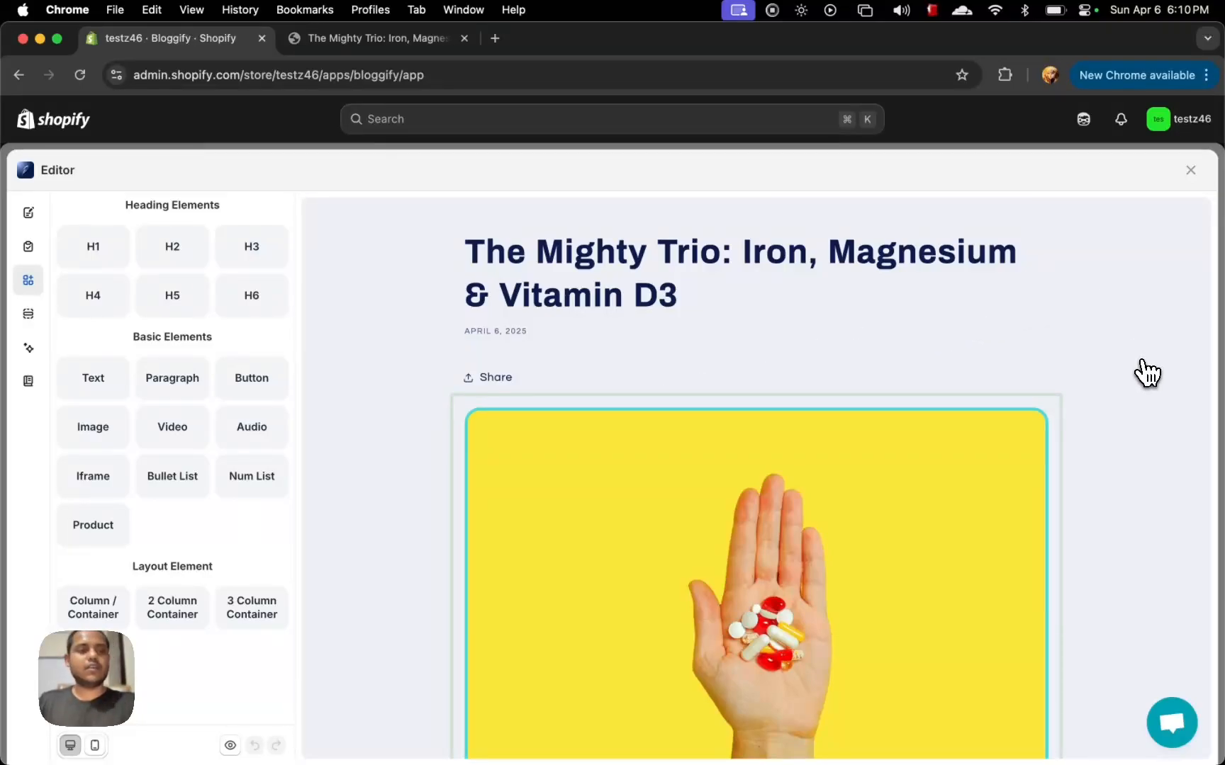
left_click(1169, 722)
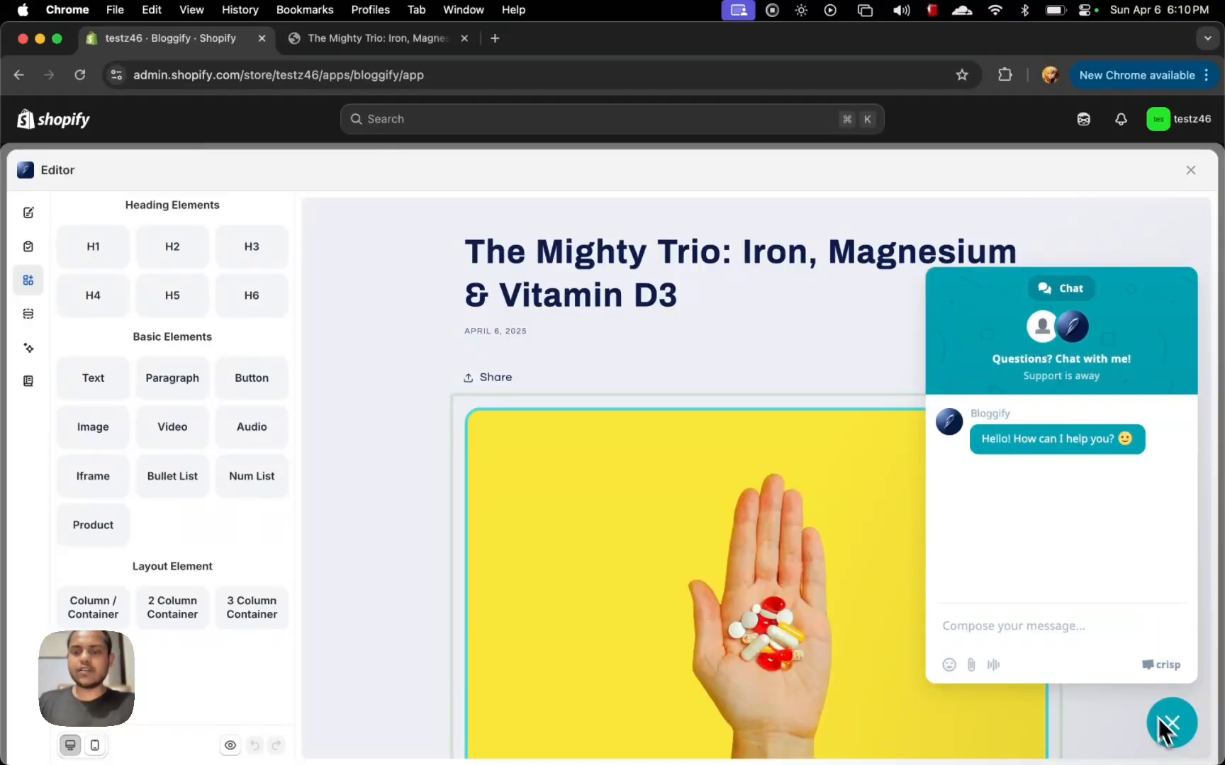